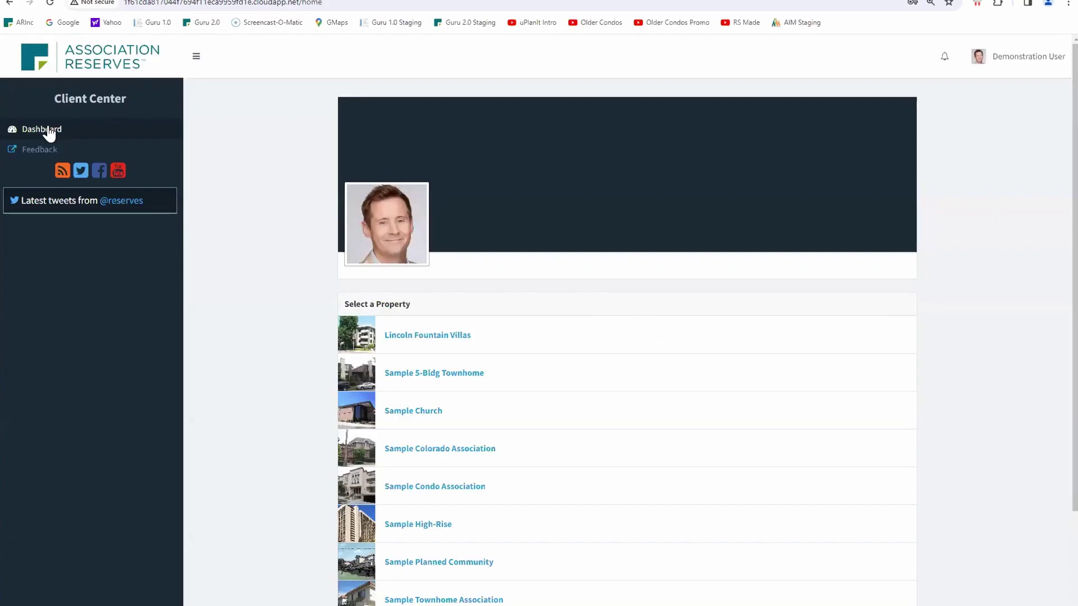
Open the Sample 5-Bldg Townhome property in uPlanIt and dismiss the access notice.
{"action": "scroll", "coordinate": [455, 209], "scroll_direction": "down", "scroll_amount": 1}
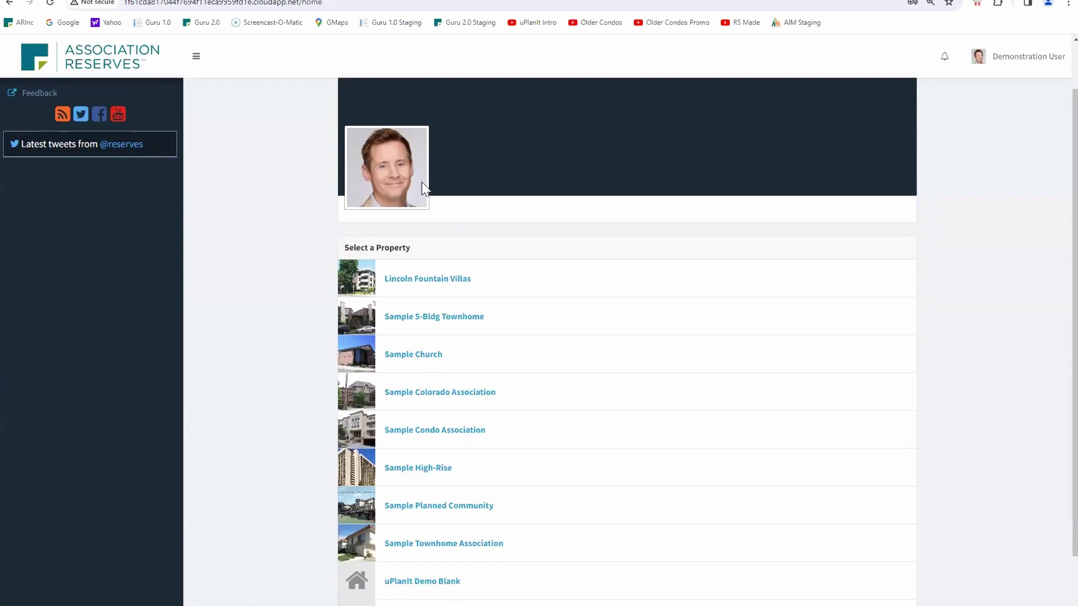
{"action": "scroll", "coordinate": [447, 216], "scroll_direction": "down", "scroll_amount": 1}
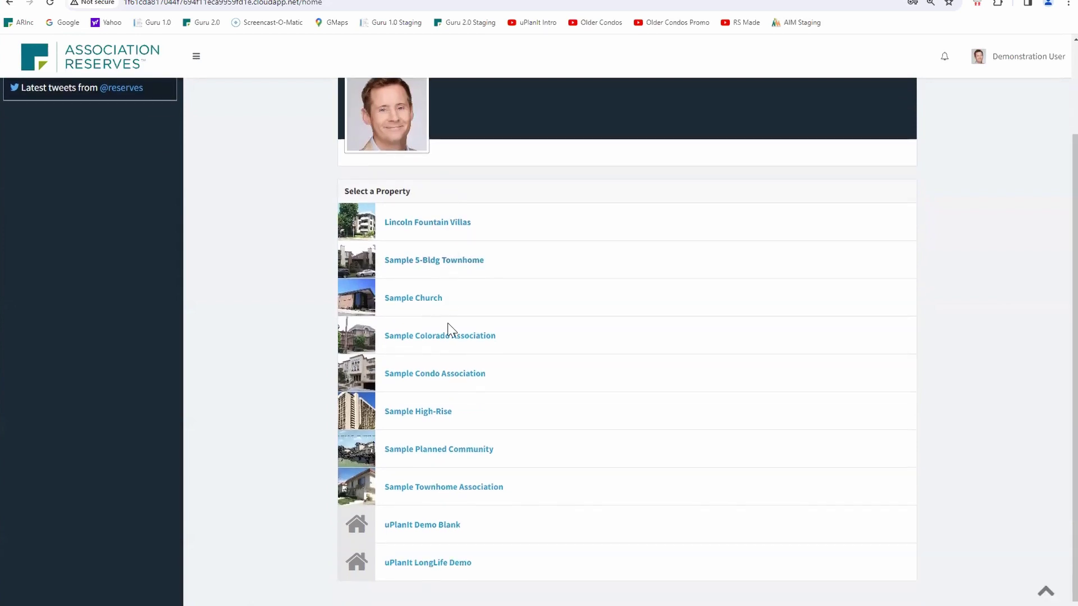
{"action": "left_click", "coordinate": [459, 262]}
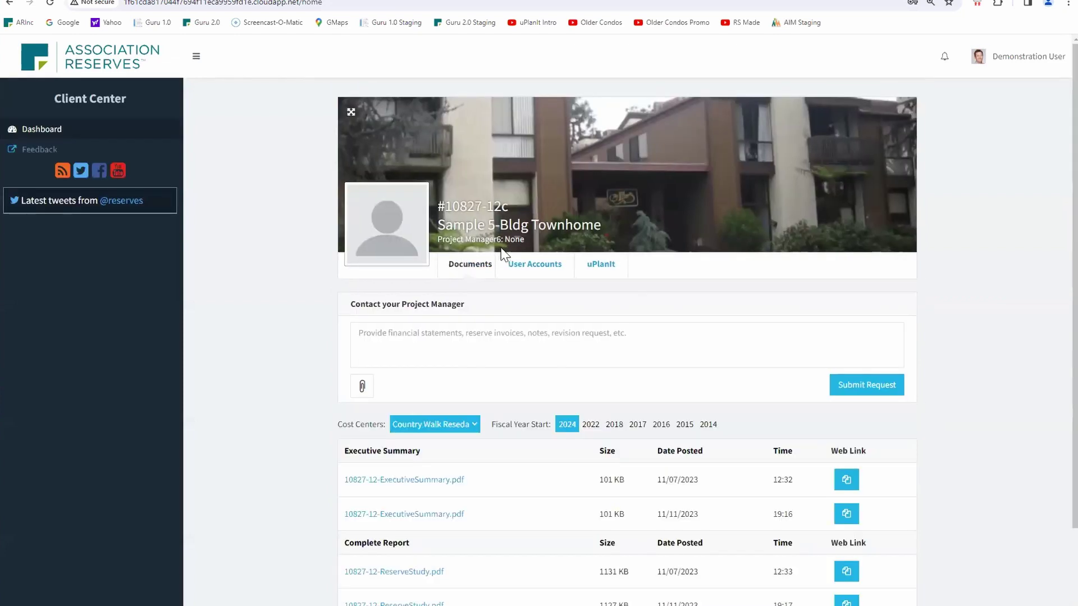
{"action": "left_click", "coordinate": [598, 266]}
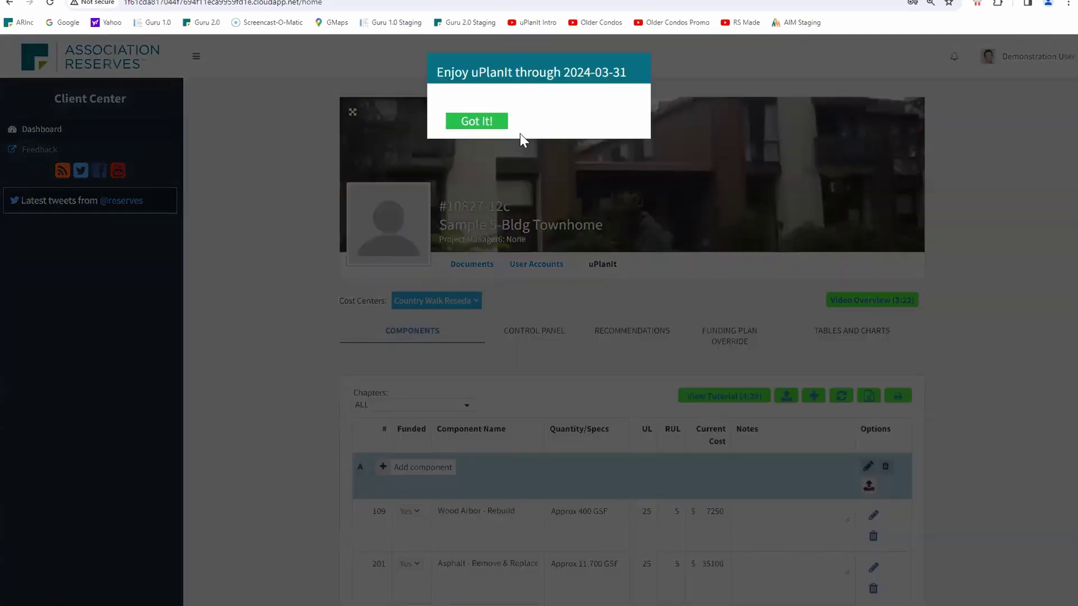
{"action": "left_click", "coordinate": [486, 120]}
View the property's Control Panel, Recommendations, Funding Plan Override, and Tables and Charts sections in turn.
{"action": "scroll", "coordinate": [724, 334], "scroll_direction": "down", "scroll_amount": 2}
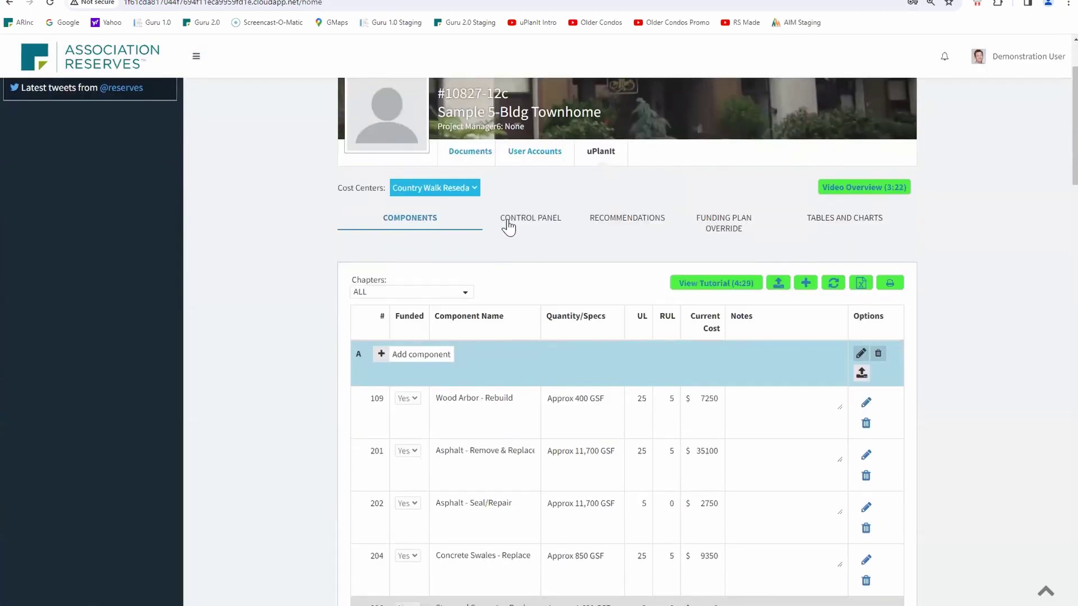
{"action": "left_click", "coordinate": [537, 223]}
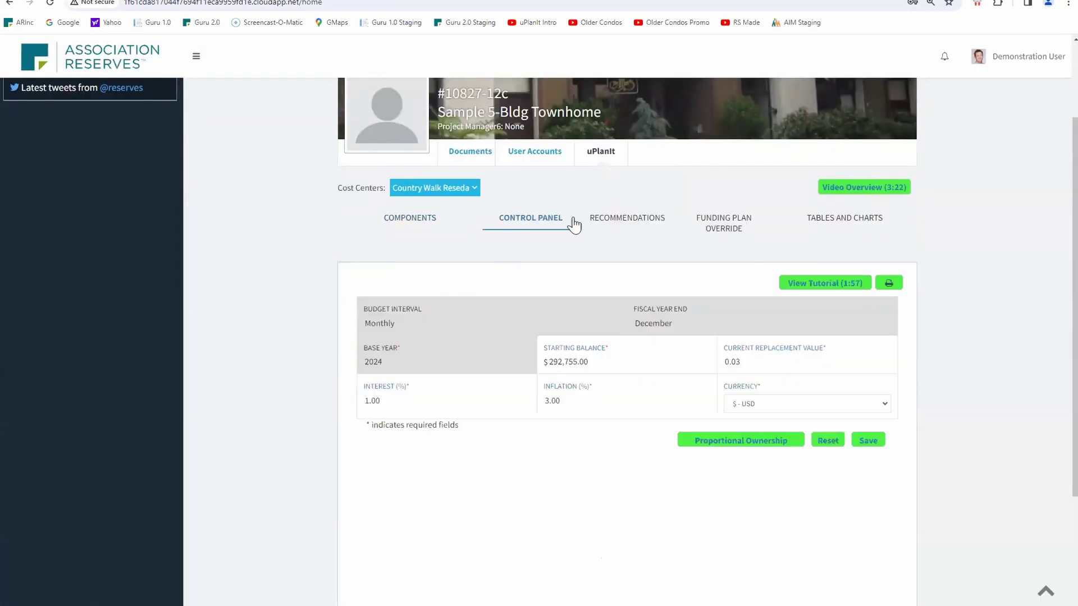
{"action": "left_click", "coordinate": [636, 224]}
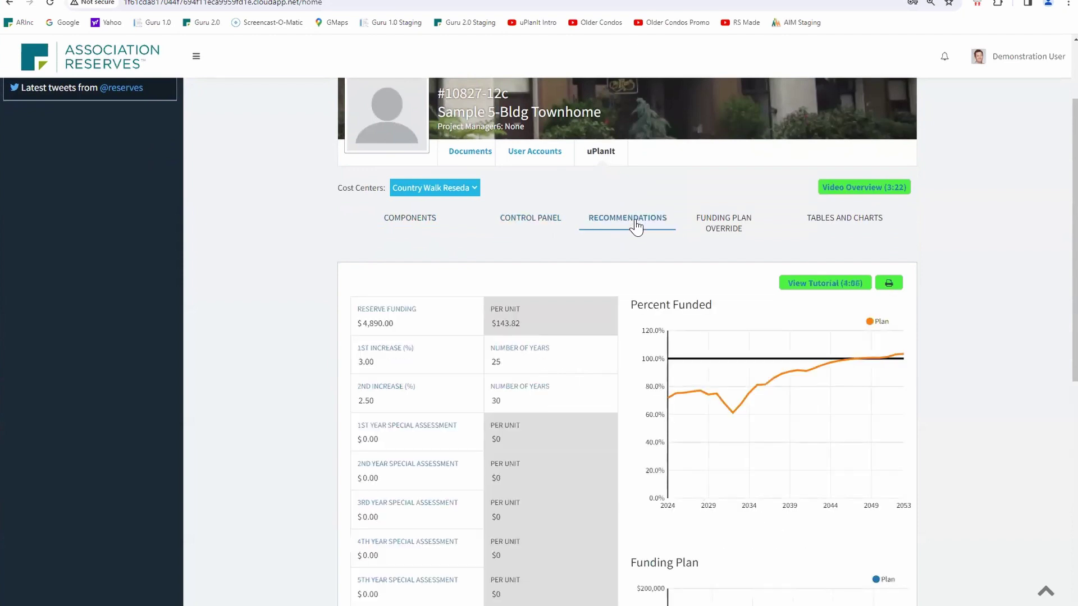
{"action": "left_click", "coordinate": [735, 224]}
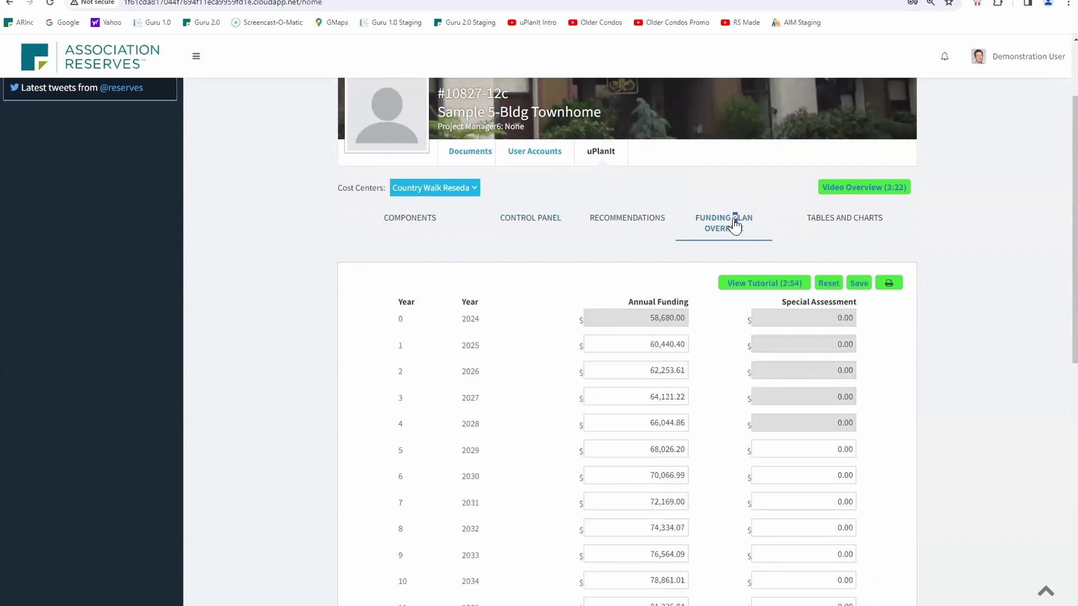
{"action": "left_click", "coordinate": [839, 225]}
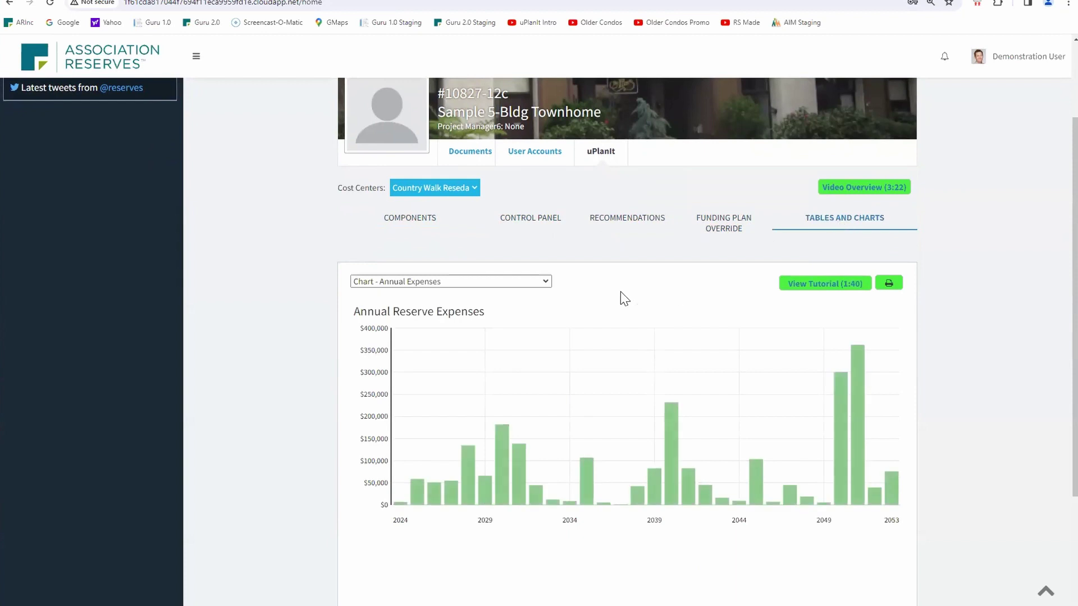
Return to the Components section and examine the whole component list for quantities, useful life, remaining useful life and current costs.
{"action": "left_click", "coordinate": [401, 222]}
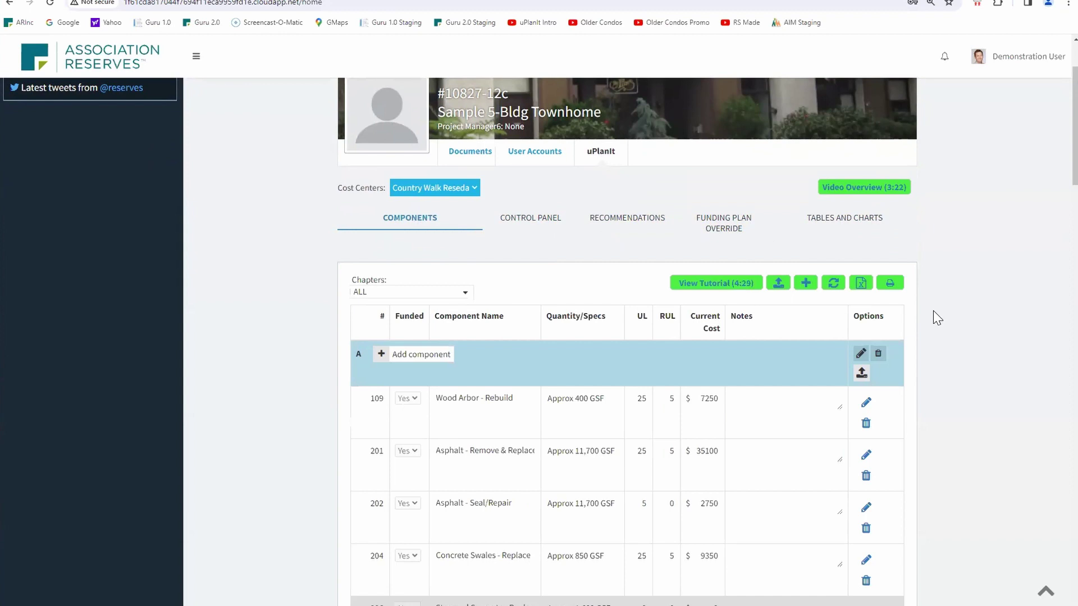
{"action": "scroll", "coordinate": [961, 301], "scroll_direction": "down", "scroll_amount": 1}
{"action": "scroll", "coordinate": [964, 306], "scroll_direction": "down", "scroll_amount": 1}
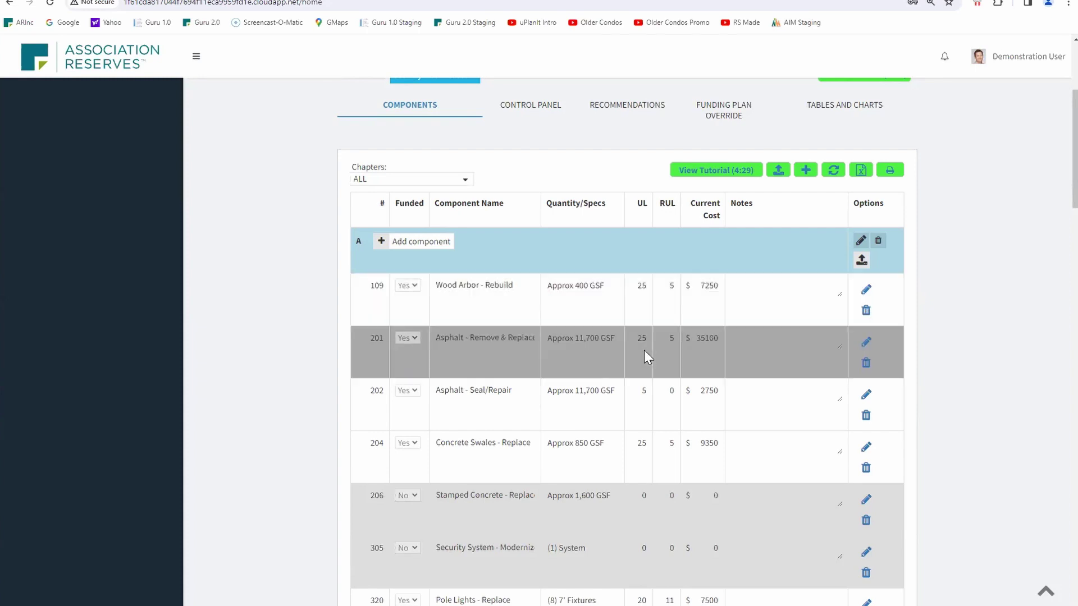
{"action": "scroll", "coordinate": [642, 348], "scroll_direction": "down", "scroll_amount": 1}
{"action": "scroll", "coordinate": [759, 359], "scroll_direction": "down", "scroll_amount": 1}
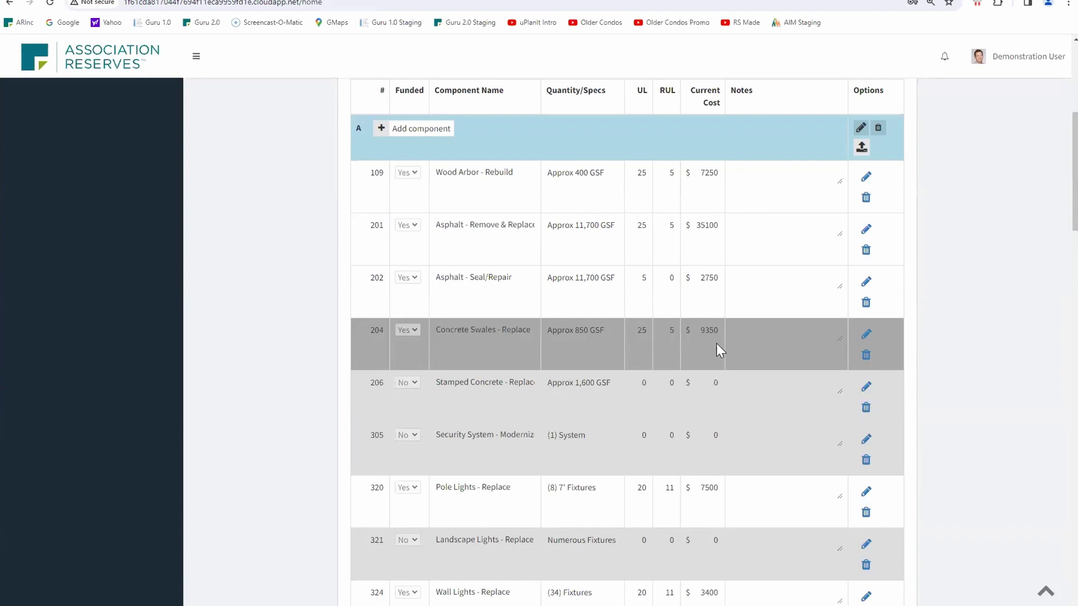
{"action": "scroll", "coordinate": [717, 343], "scroll_direction": "down", "scroll_amount": 3}
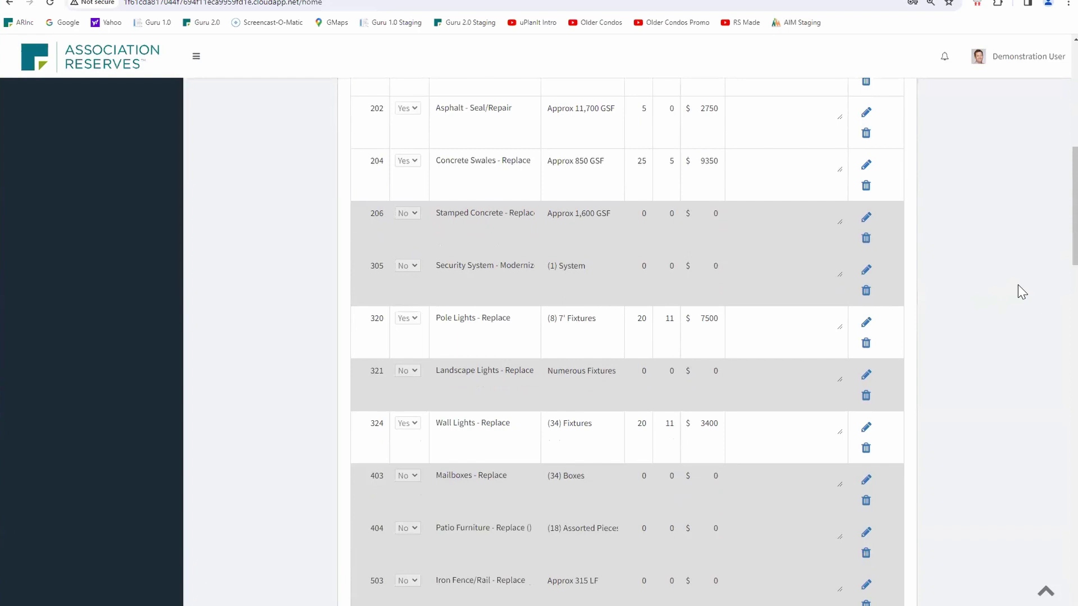
{"action": "scroll", "coordinate": [1018, 285], "scroll_direction": "down", "scroll_amount": 4}
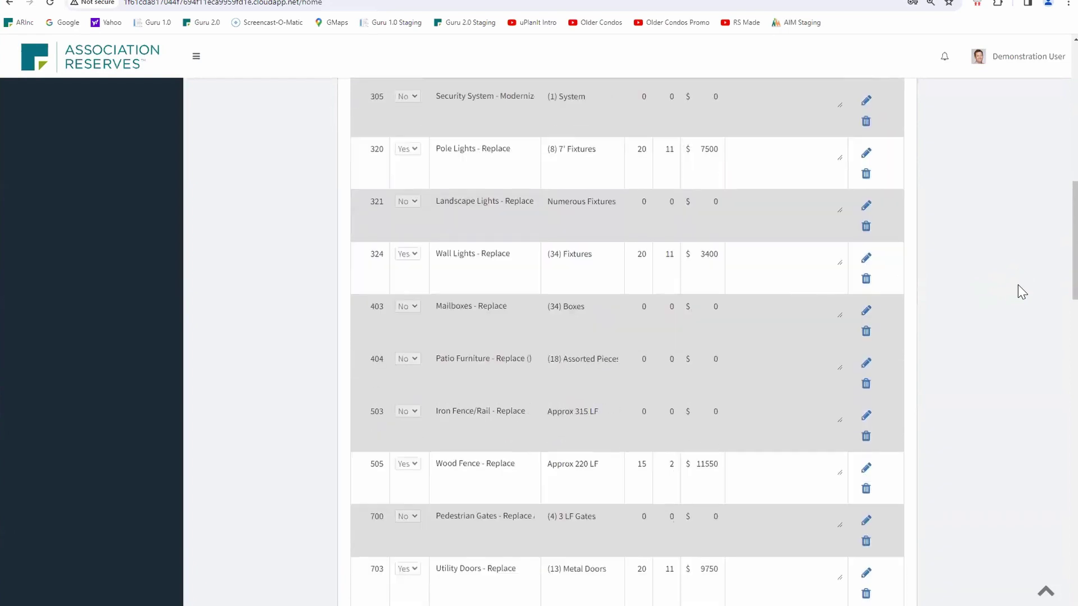
{"action": "scroll", "coordinate": [1019, 285], "scroll_direction": "down", "scroll_amount": 6}
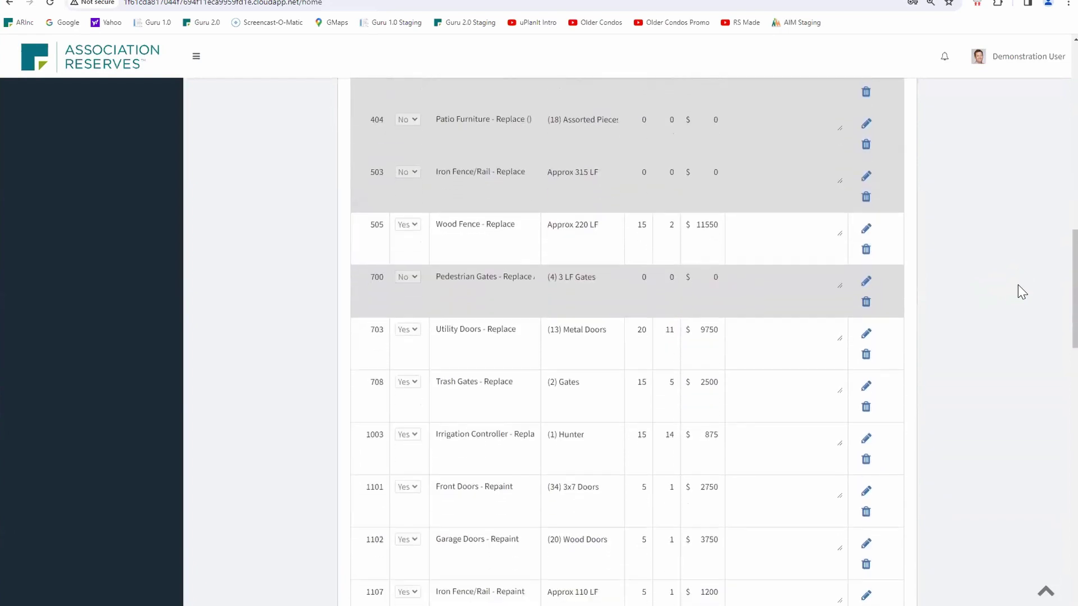
{"action": "scroll", "coordinate": [1018, 284], "scroll_direction": "down", "scroll_amount": 3}
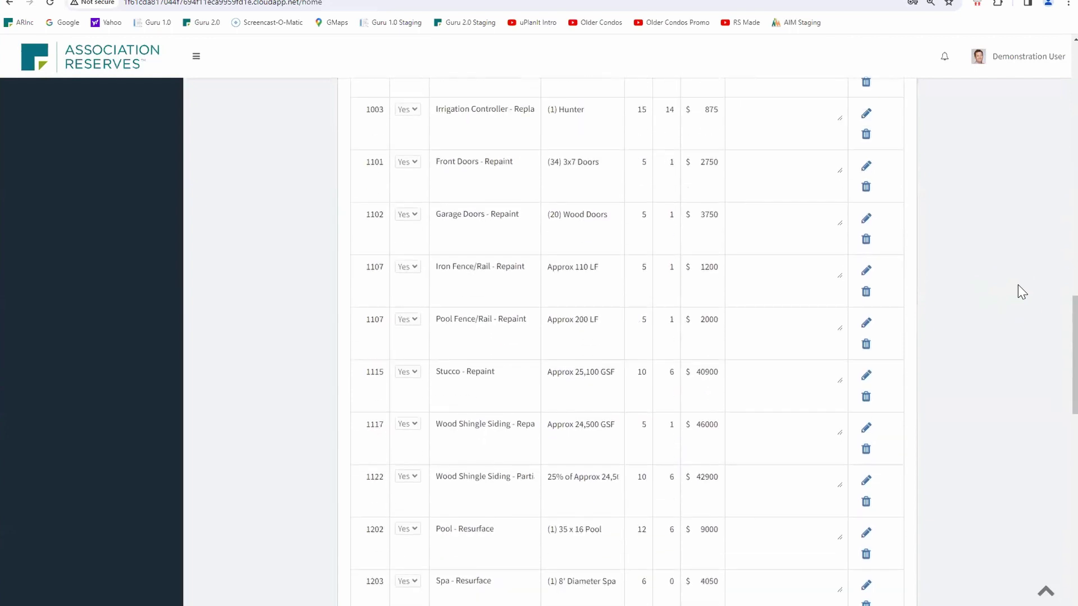
{"action": "scroll", "coordinate": [1018, 285], "scroll_direction": "down", "scroll_amount": 4}
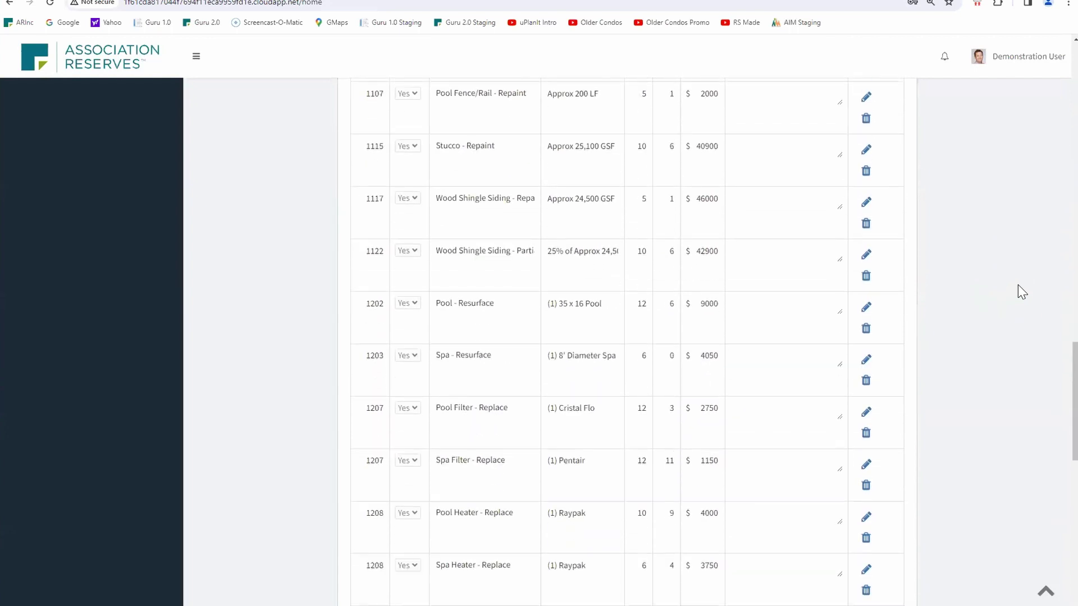
{"action": "scroll", "coordinate": [1018, 285], "scroll_direction": "down", "scroll_amount": 3}
{"action": "scroll", "coordinate": [1017, 285], "scroll_direction": "down", "scroll_amount": 6}
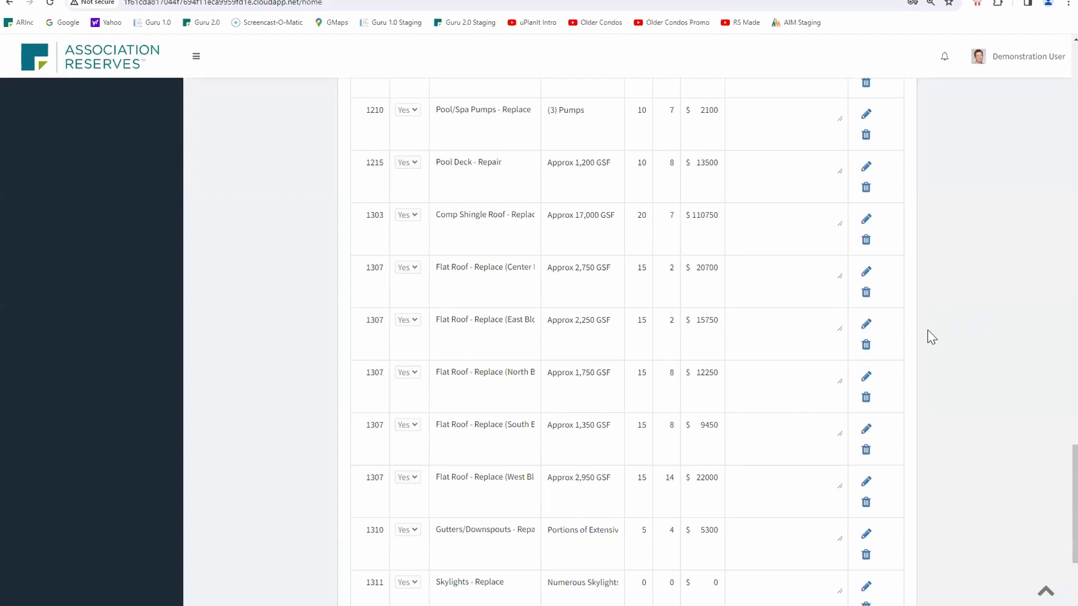
{"action": "scroll", "coordinate": [868, 348], "scroll_direction": "down", "scroll_amount": 2}
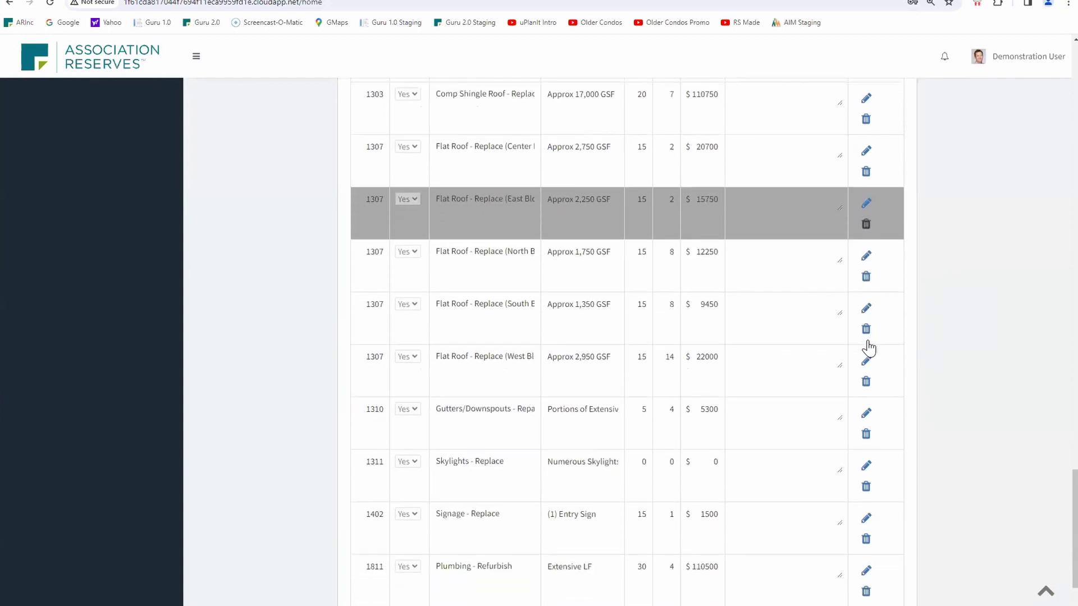
{"action": "scroll", "coordinate": [869, 348], "scroll_direction": "down", "scroll_amount": 1}
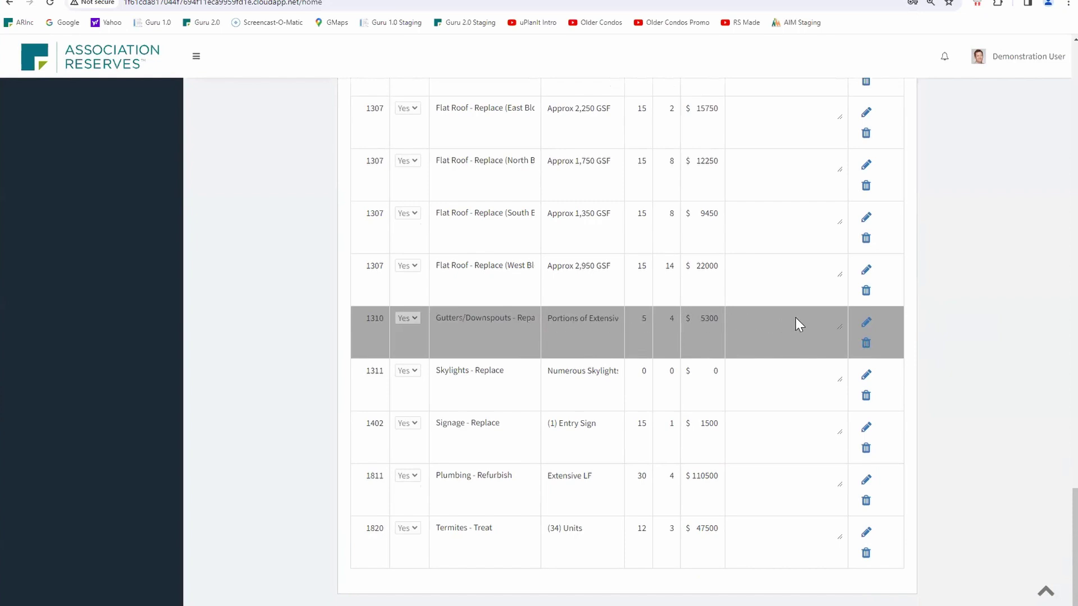
Enlarge the page by three zoom levels and review the component list from its last entries back to its start.
{"action": "key", "text": "ctrl+plus"}
{"action": "key", "text": "ctrl+plus"}
{"action": "key", "text": "ctrl+plus"}
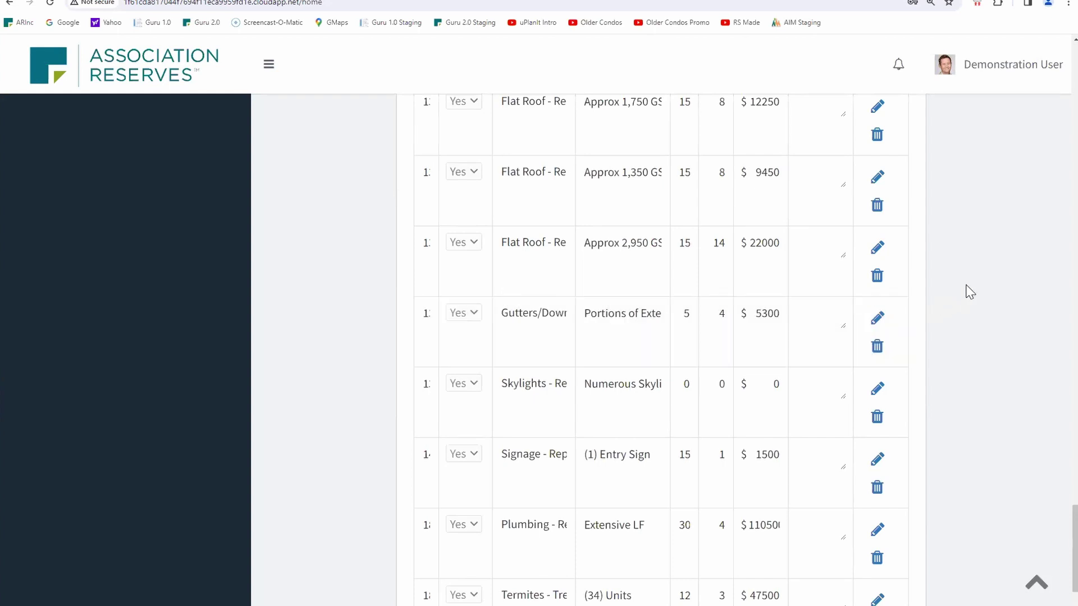
{"action": "scroll", "coordinate": [970, 292], "scroll_direction": "down", "scroll_amount": 1}
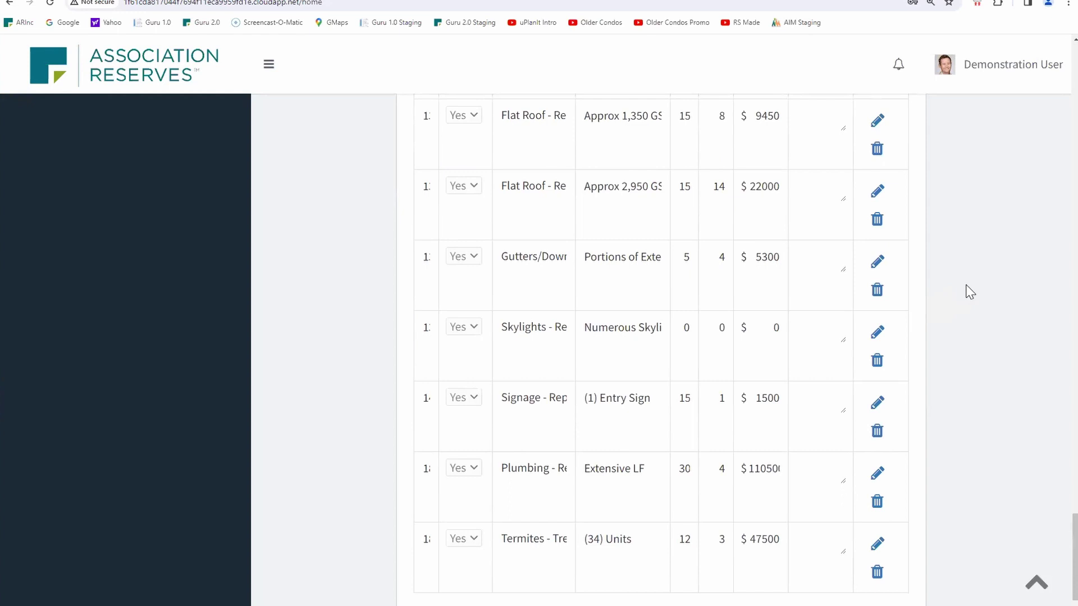
{"action": "scroll", "coordinate": [970, 292], "scroll_direction": "down", "scroll_amount": 1}
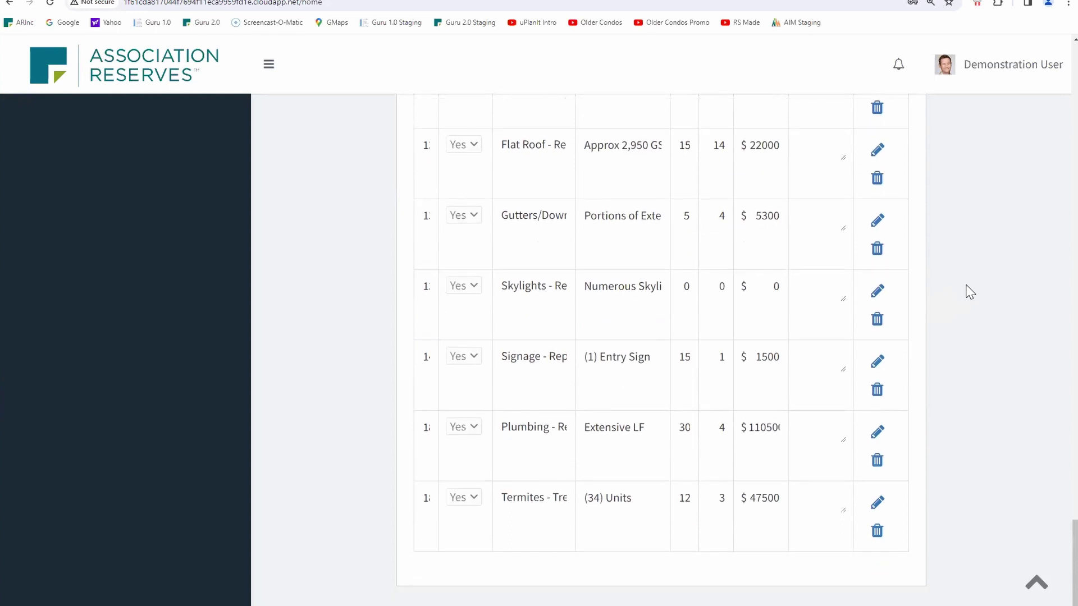
{"action": "scroll", "coordinate": [970, 291], "scroll_direction": "up", "scroll_amount": 12}
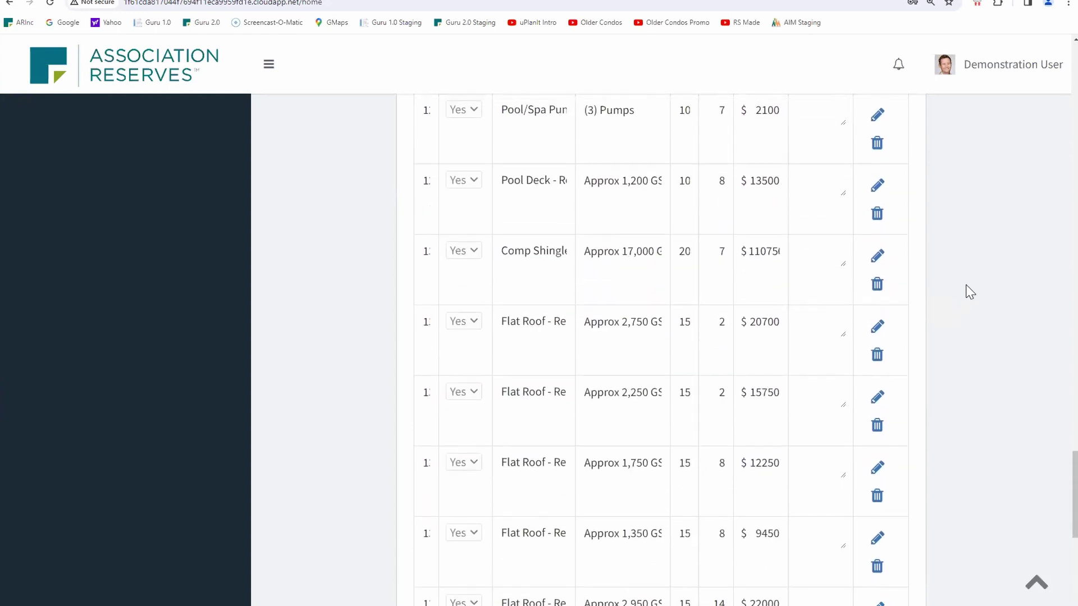
{"action": "scroll", "coordinate": [970, 292], "scroll_direction": "up", "scroll_amount": 15}
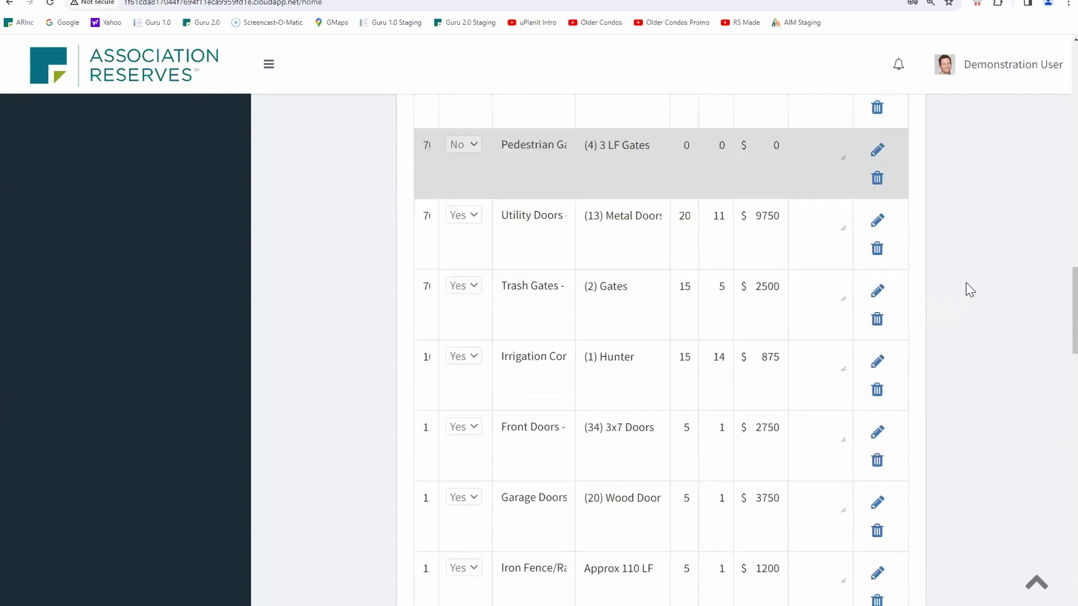
{"action": "scroll", "coordinate": [968, 286], "scroll_direction": "up", "scroll_amount": 20}
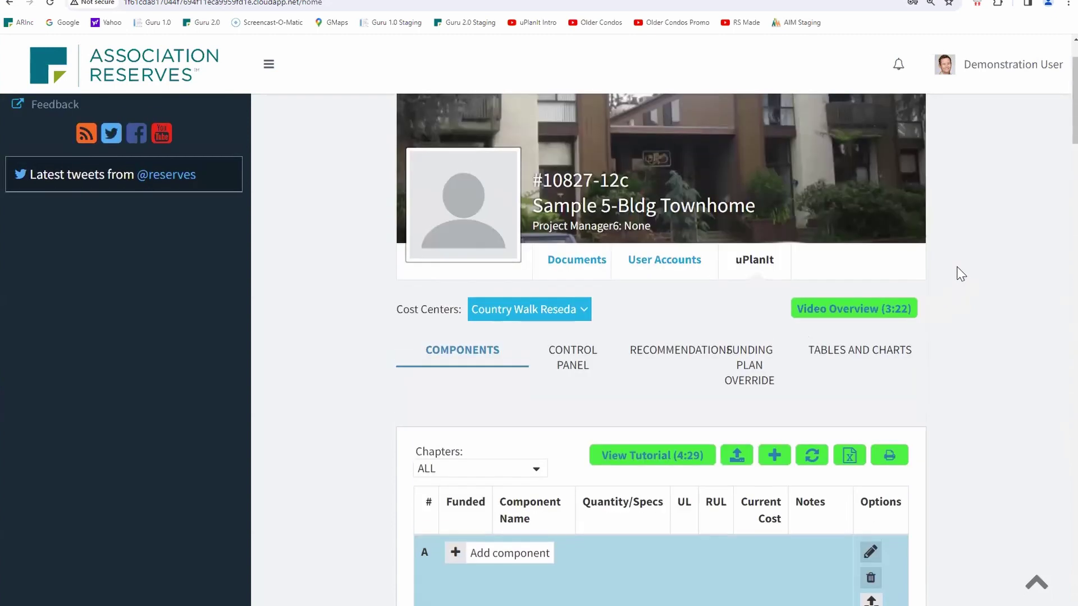
{"action": "scroll", "coordinate": [961, 274], "scroll_direction": "down", "scroll_amount": 3}
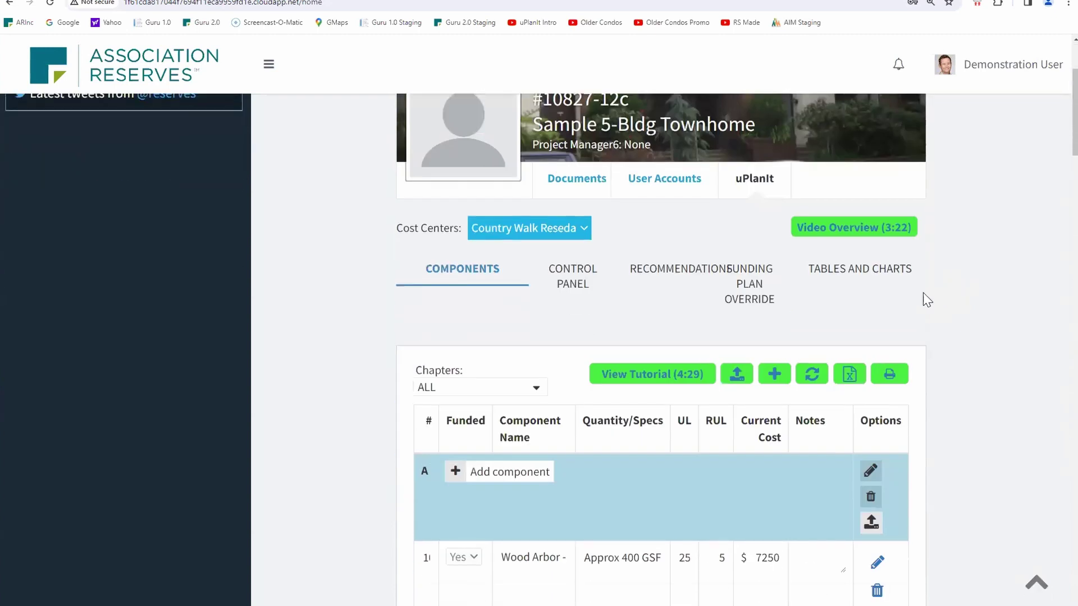
Show the Component Details table in Tables and Charts and examine each component's remaining useful life and current cost.
{"action": "left_click", "coordinate": [863, 274]}
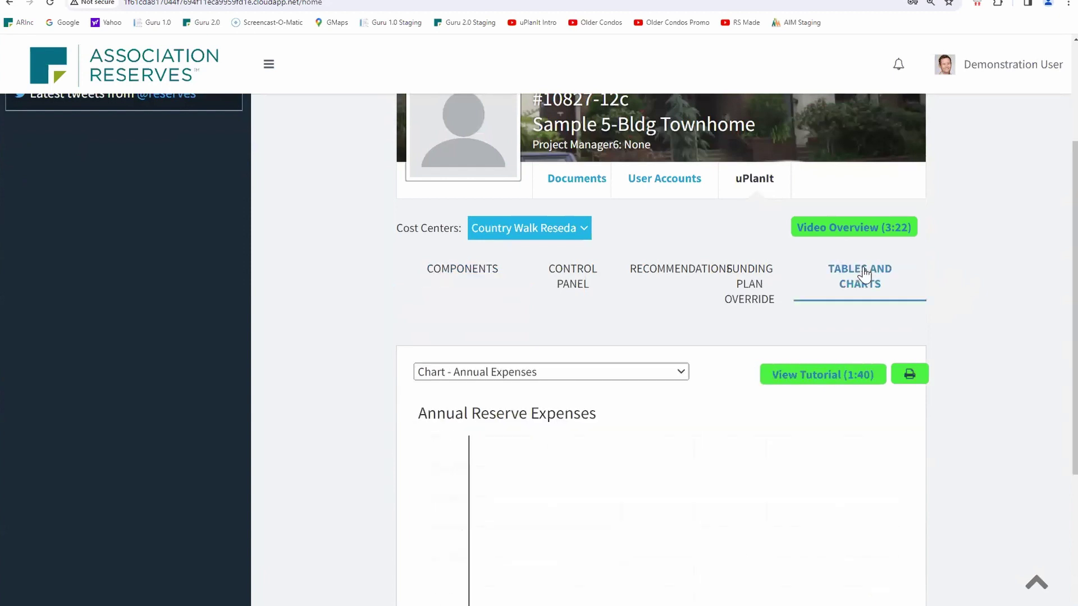
{"action": "left_click", "coordinate": [683, 375]}
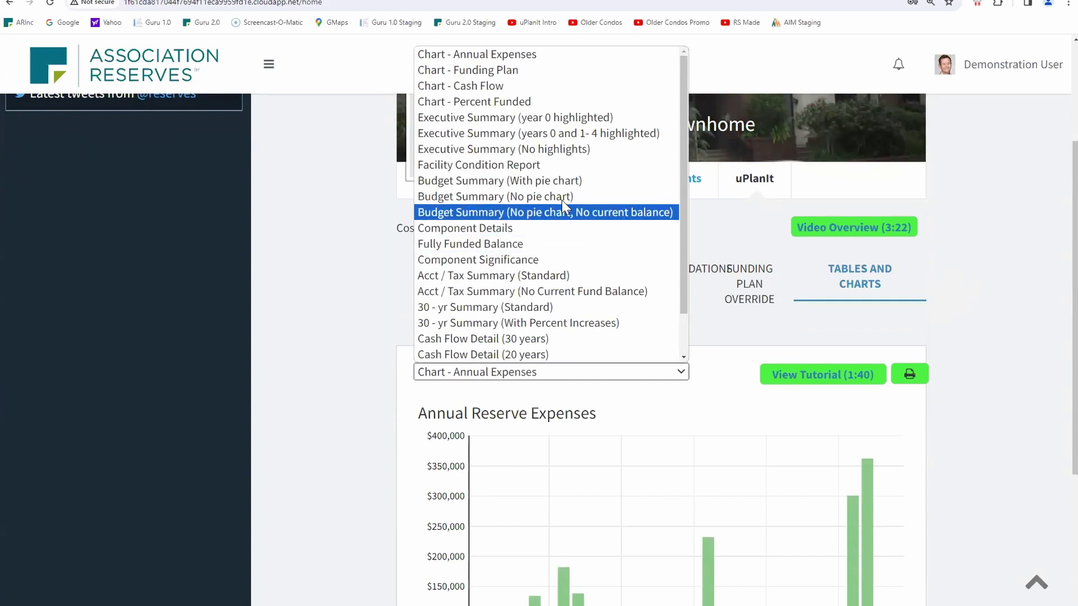
{"action": "left_click", "coordinate": [554, 228]}
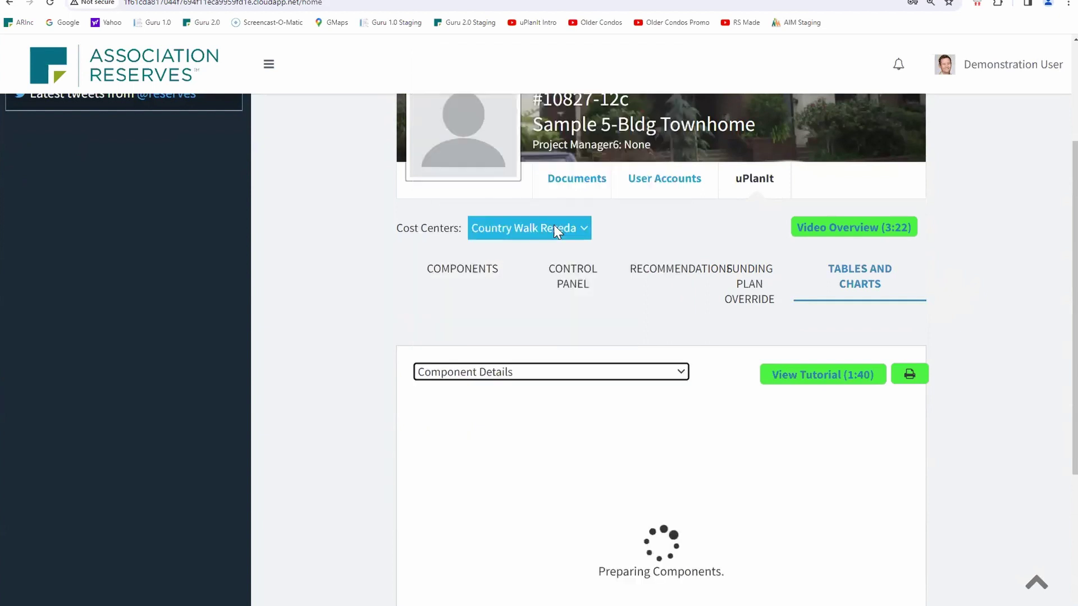
{"action": "scroll", "coordinate": [965, 428], "scroll_direction": "down", "scroll_amount": 5}
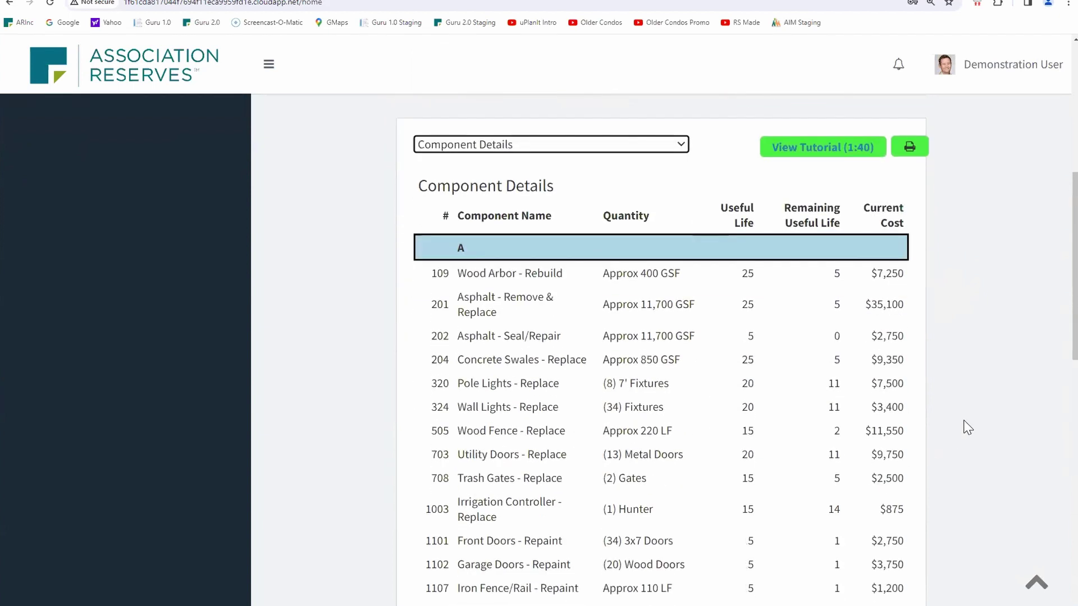
{"action": "scroll", "coordinate": [836, 348], "scroll_direction": "down", "scroll_amount": 4}
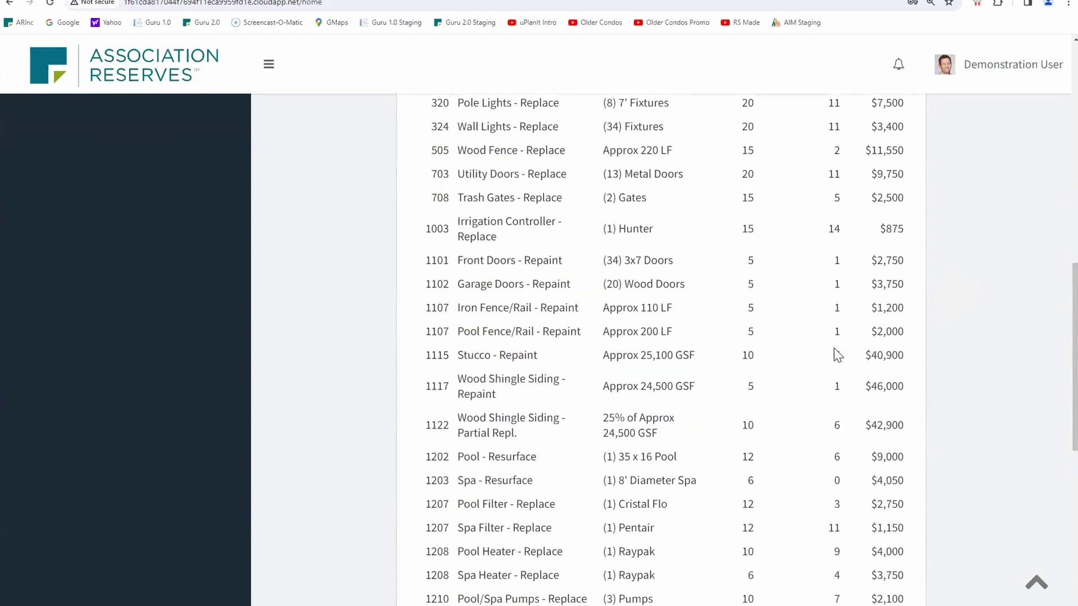
{"action": "scroll", "coordinate": [837, 354], "scroll_direction": "down", "scroll_amount": 9}
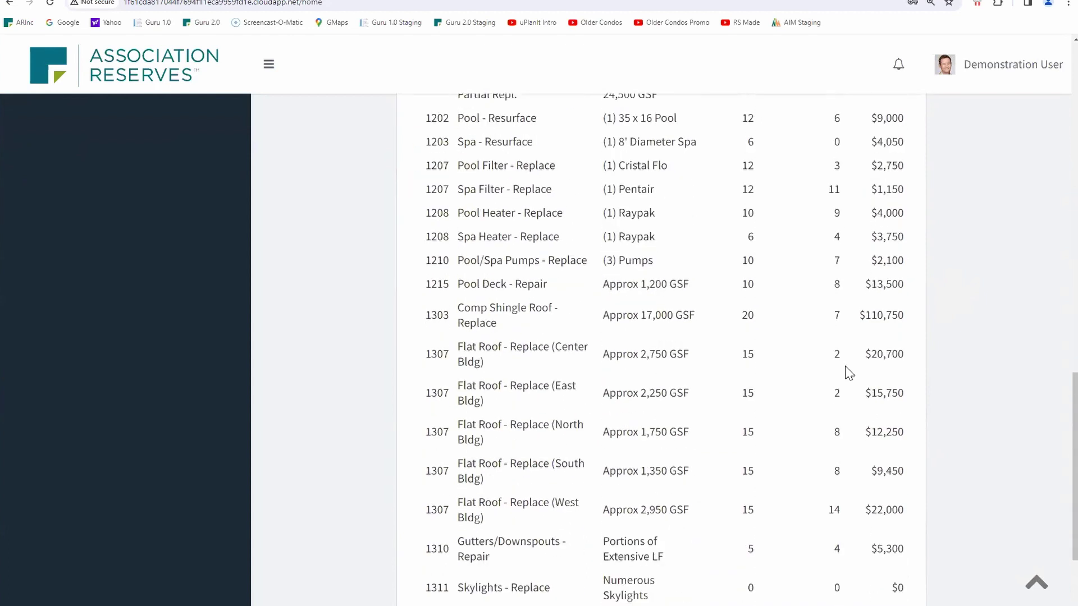
{"action": "scroll", "coordinate": [849, 375], "scroll_direction": "up", "scroll_amount": 15}
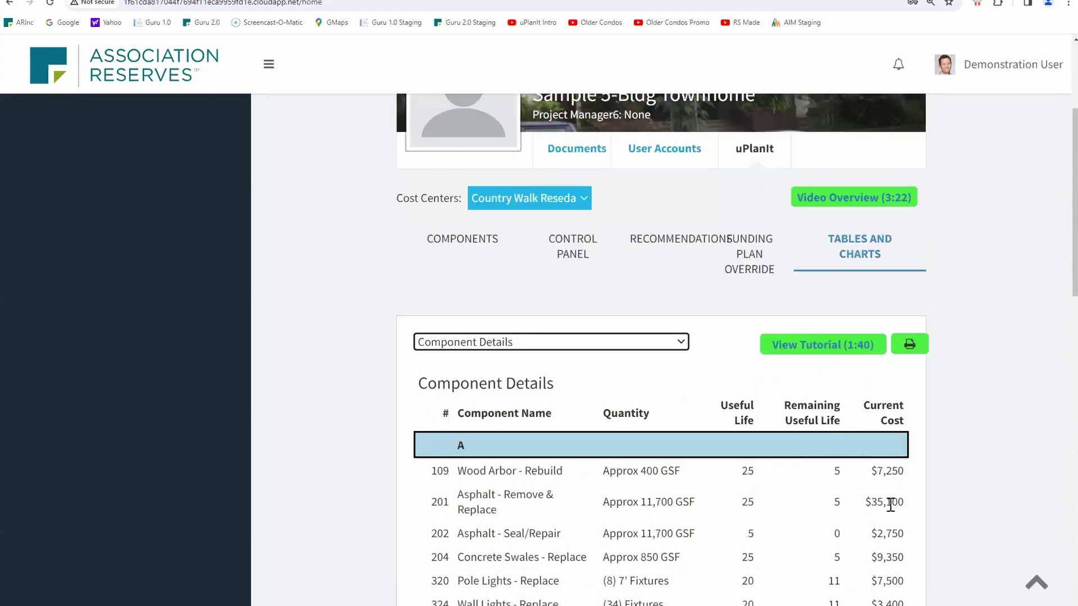
{"action": "scroll", "coordinate": [891, 504], "scroll_direction": "down", "scroll_amount": 5}
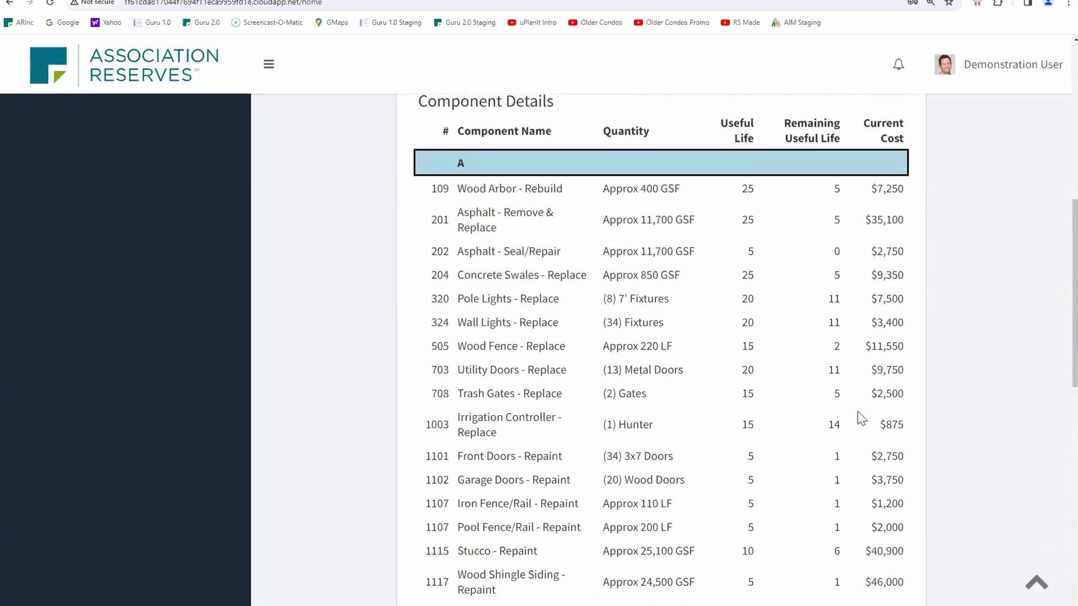
Show the Component Significance table and examine each component's deterioration cost per year and deterioration significance through to the totals.
{"action": "scroll", "coordinate": [865, 415], "scroll_direction": "up", "scroll_amount": 4}
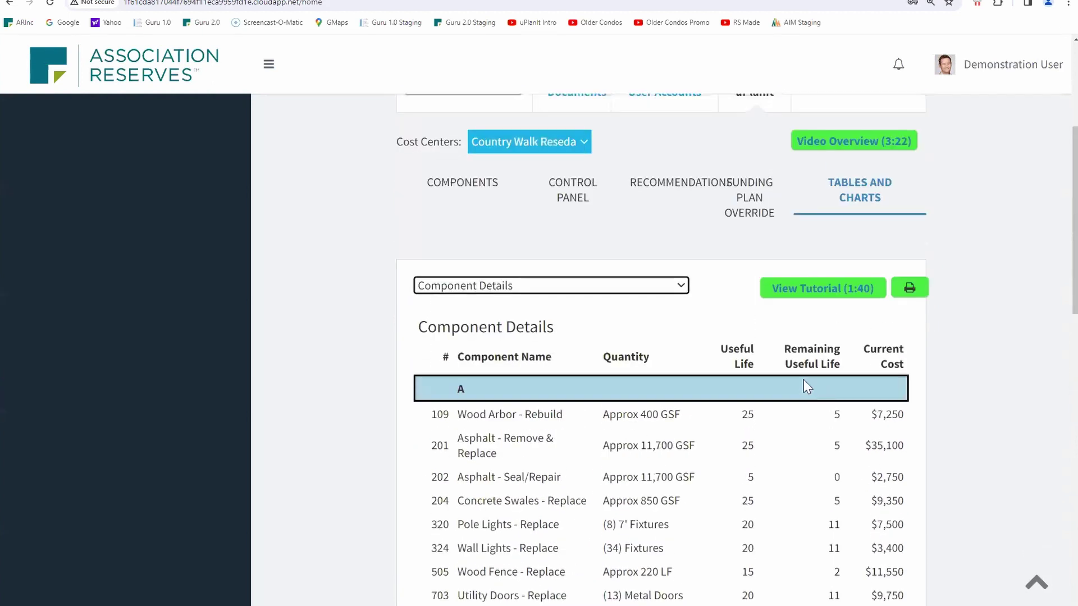
{"action": "left_click", "coordinate": [682, 285]}
{"action": "left_click", "coordinate": [534, 506]}
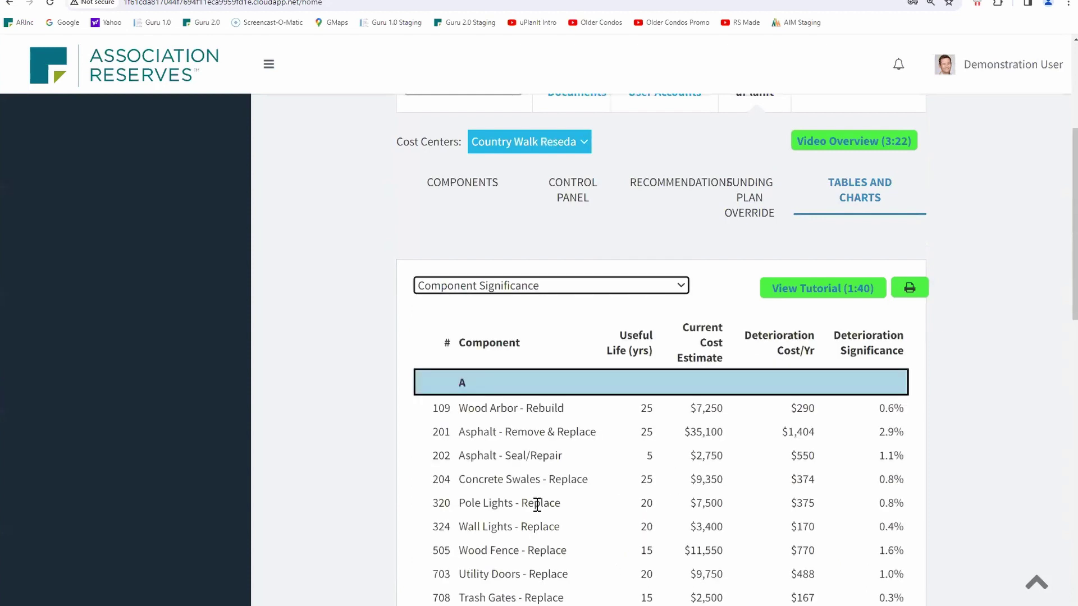
{"action": "scroll", "coordinate": [966, 379], "scroll_direction": "down", "scroll_amount": 3}
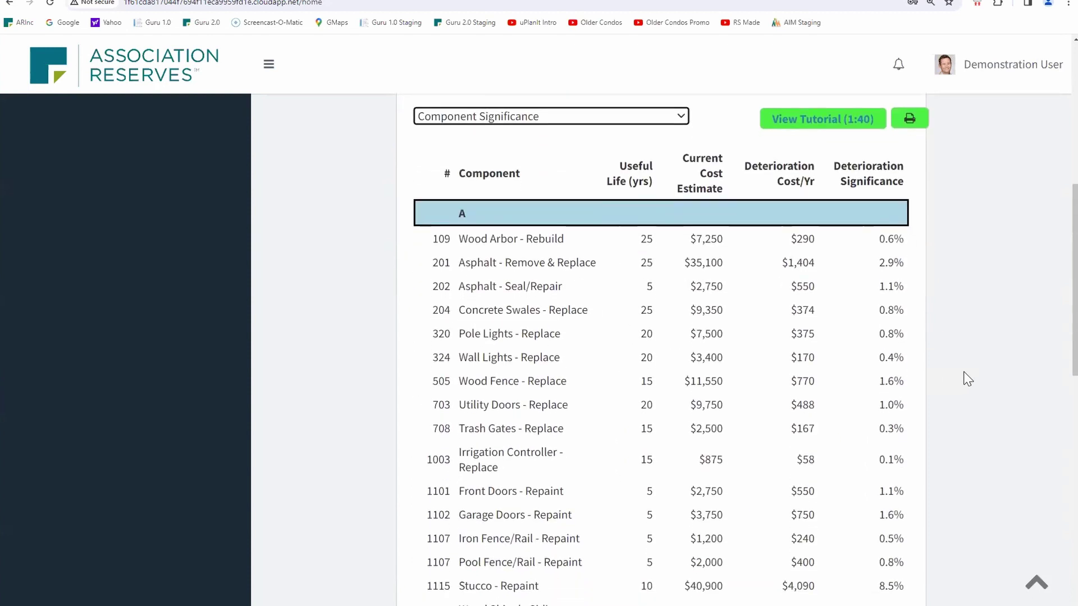
{"action": "scroll", "coordinate": [967, 379], "scroll_direction": "down", "scroll_amount": 1}
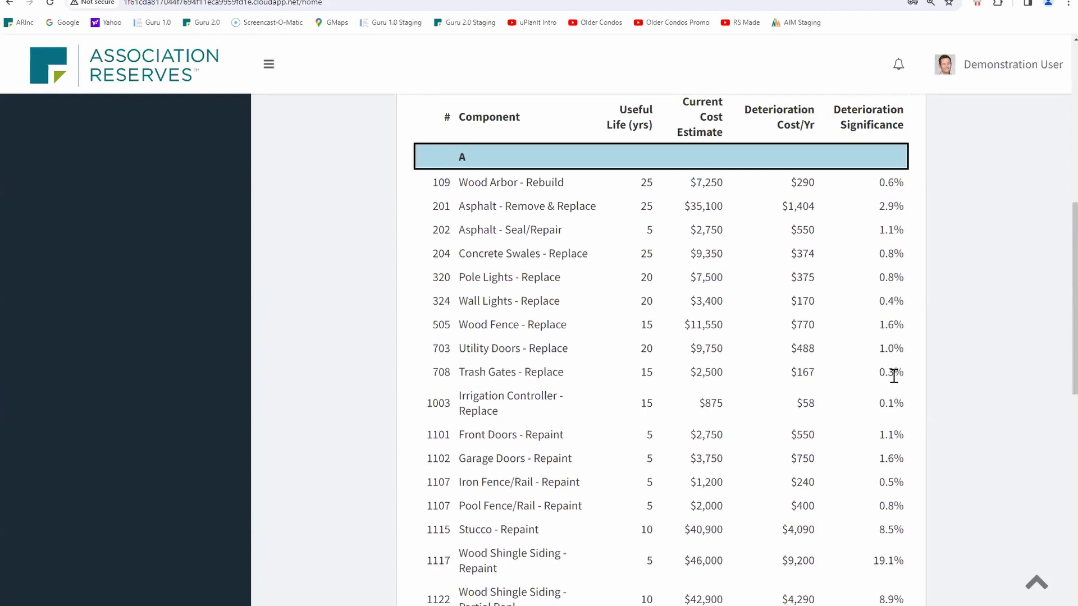
{"action": "scroll", "coordinate": [893, 376], "scroll_direction": "down", "scroll_amount": 4}
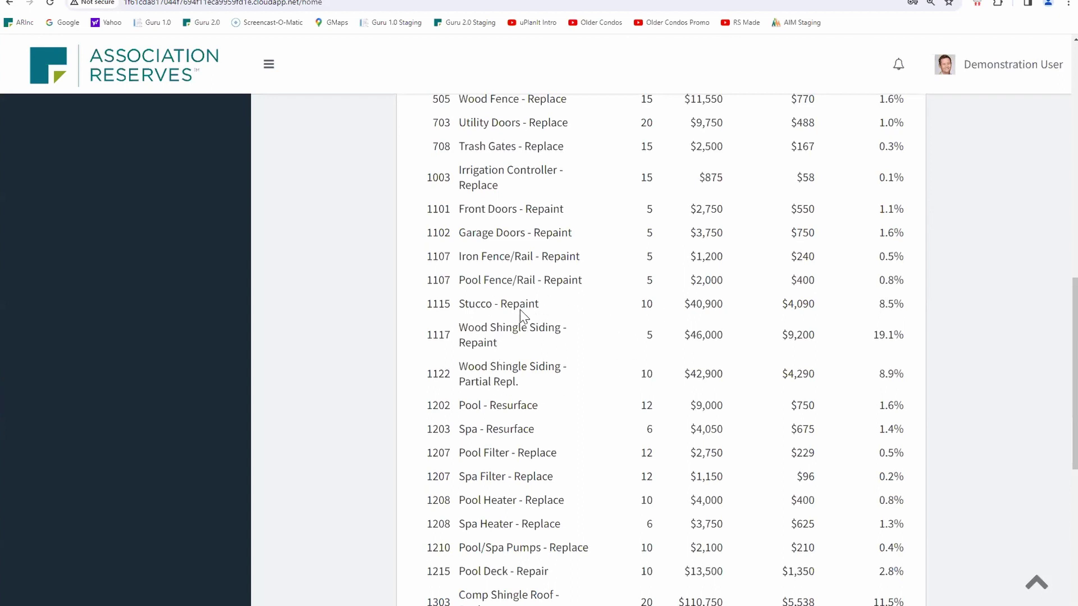
{"action": "scroll", "coordinate": [659, 365], "scroll_direction": "down", "scroll_amount": 2}
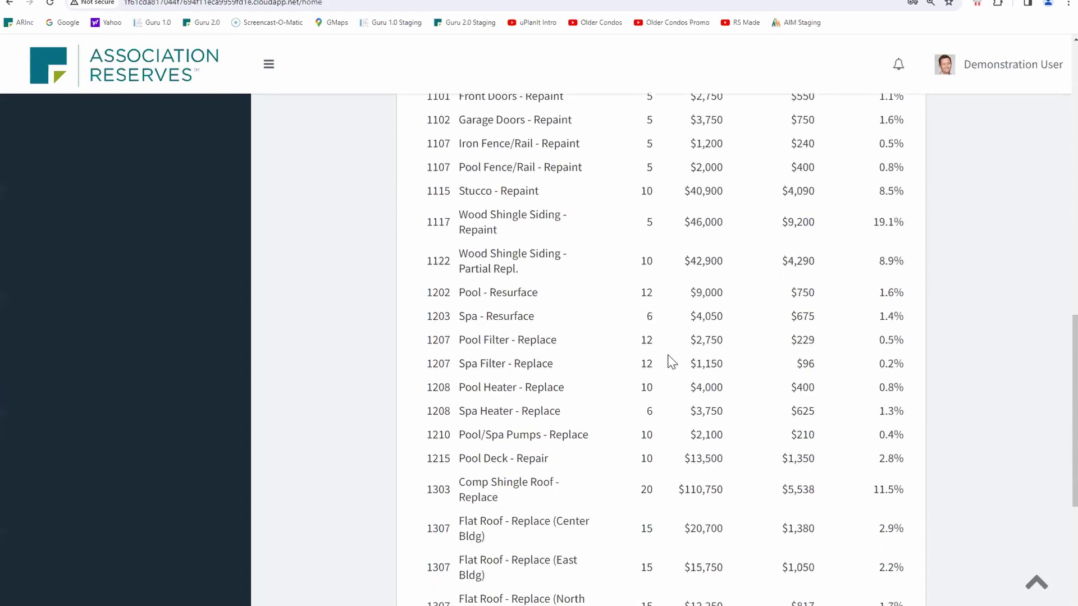
{"action": "scroll", "coordinate": [767, 348], "scroll_direction": "down", "scroll_amount": 3}
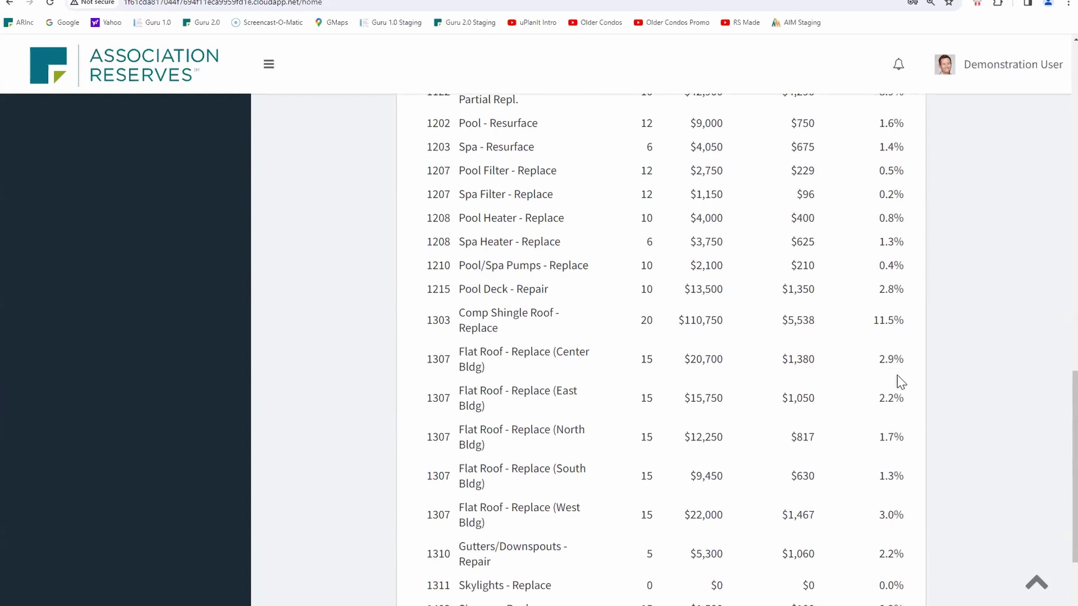
{"action": "scroll", "coordinate": [902, 493], "scroll_direction": "down", "scroll_amount": 3}
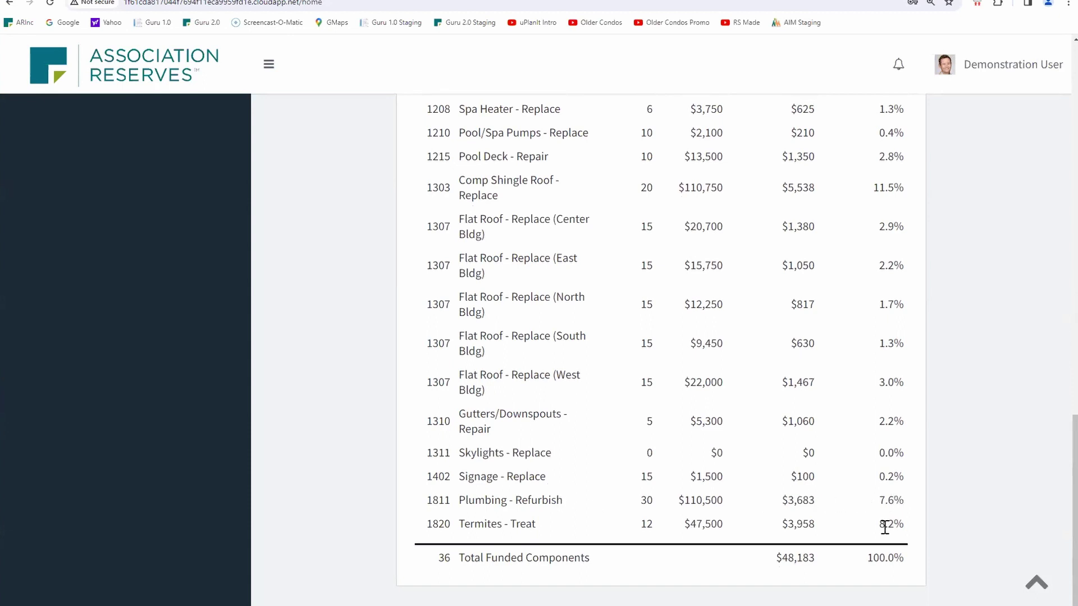
{"action": "scroll", "coordinate": [895, 523], "scroll_direction": "up", "scroll_amount": 5}
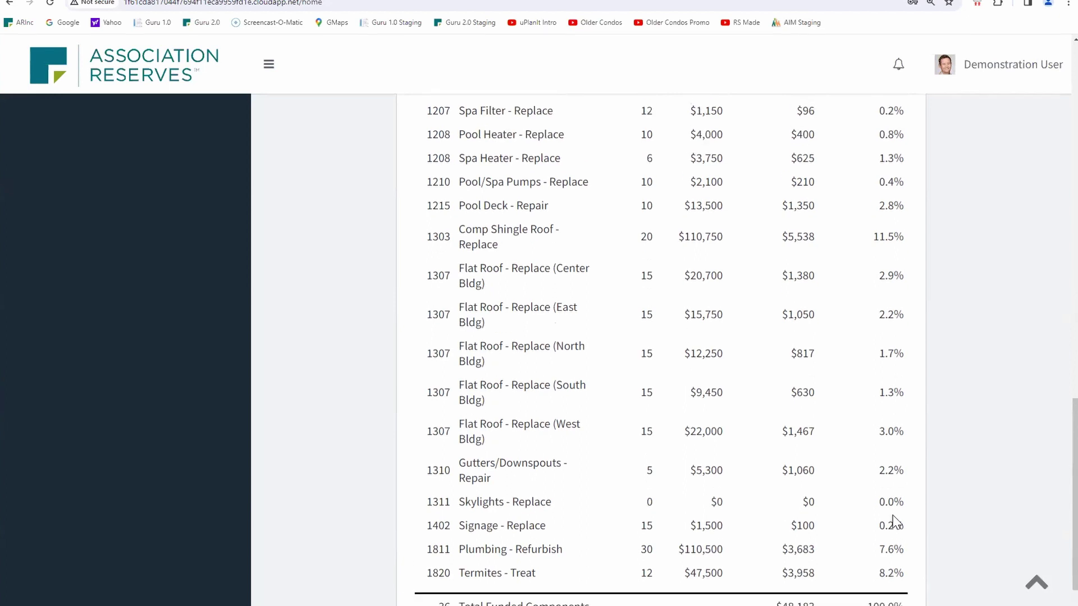
{"action": "scroll", "coordinate": [890, 502], "scroll_direction": "down", "scroll_amount": 5}
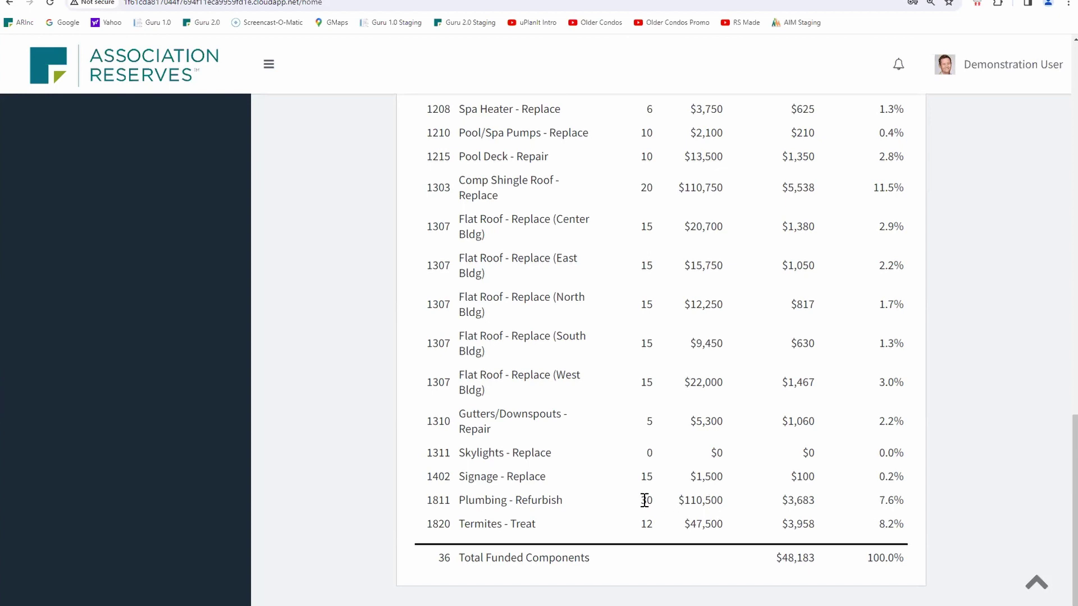
Return to the start of the Component Significance table and review its cost and significance columns.
{"action": "scroll", "coordinate": [753, 494], "scroll_direction": "up", "scroll_amount": 13}
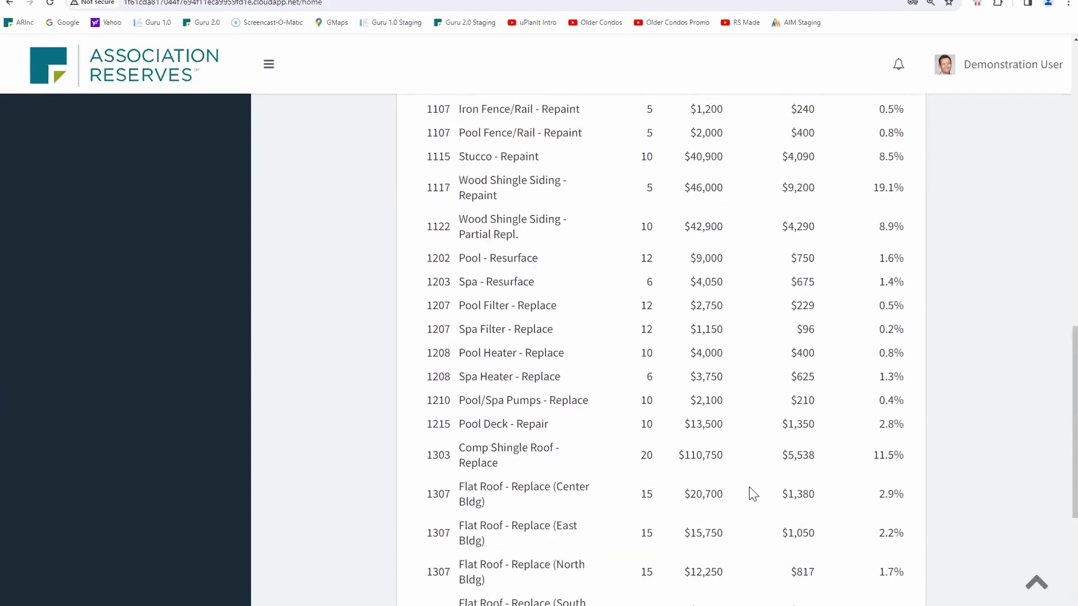
{"action": "scroll", "coordinate": [752, 491], "scroll_direction": "up", "scroll_amount": 3}
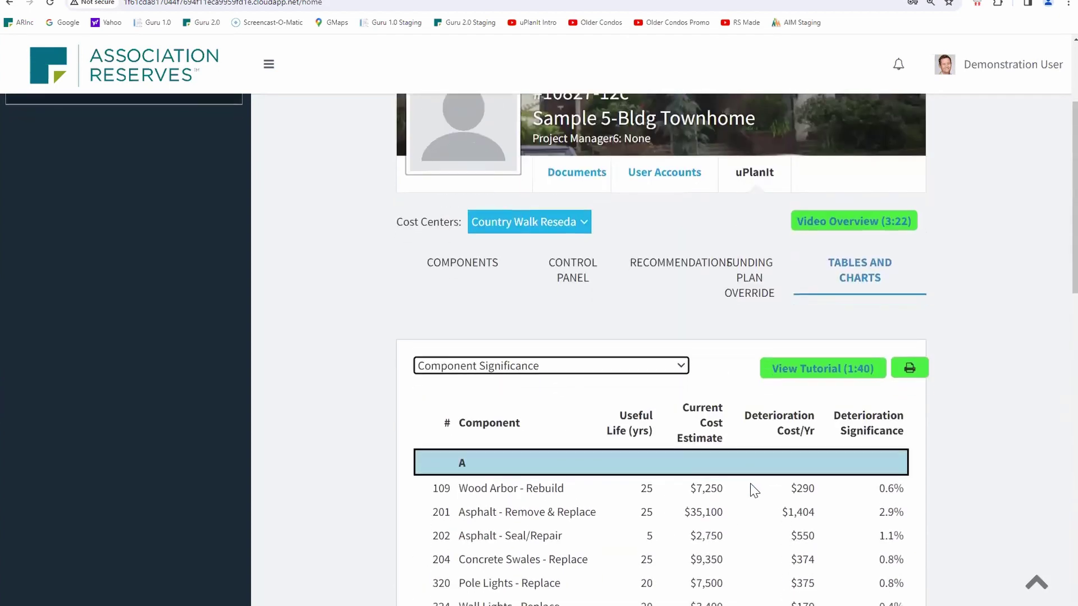
{"action": "scroll", "coordinate": [752, 492], "scroll_direction": "down", "scroll_amount": 4}
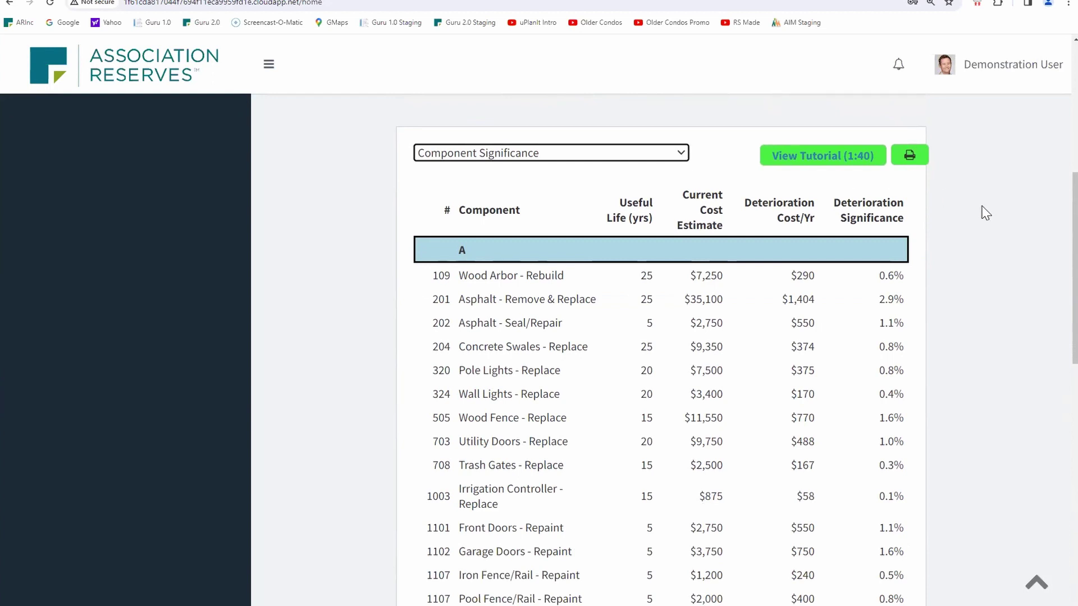
{"action": "scroll", "coordinate": [985, 214], "scroll_direction": "up", "scroll_amount": 2}
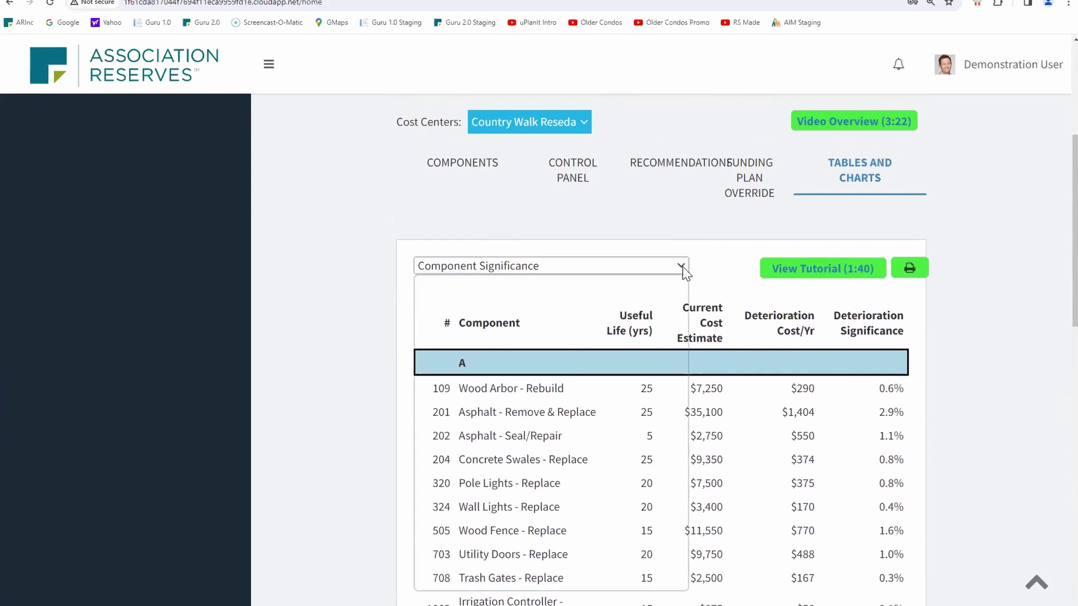
Leave Tables and Charts for Recommendations, and open the Control Panel to check the starting balance, interest and inflation settings.
{"action": "left_click", "coordinate": [682, 266]}
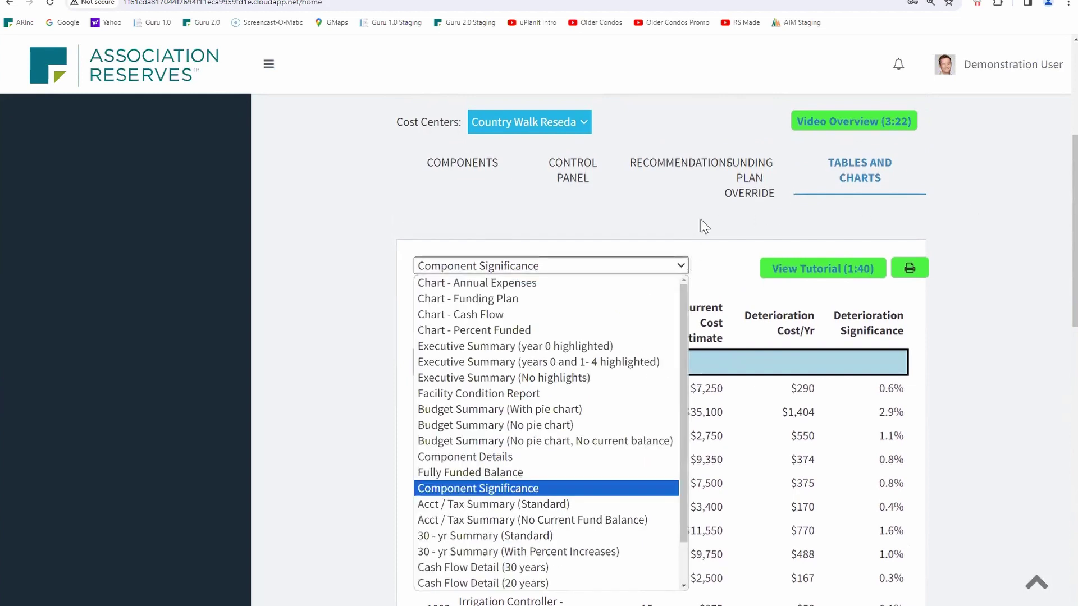
{"action": "left_click", "coordinate": [676, 168]}
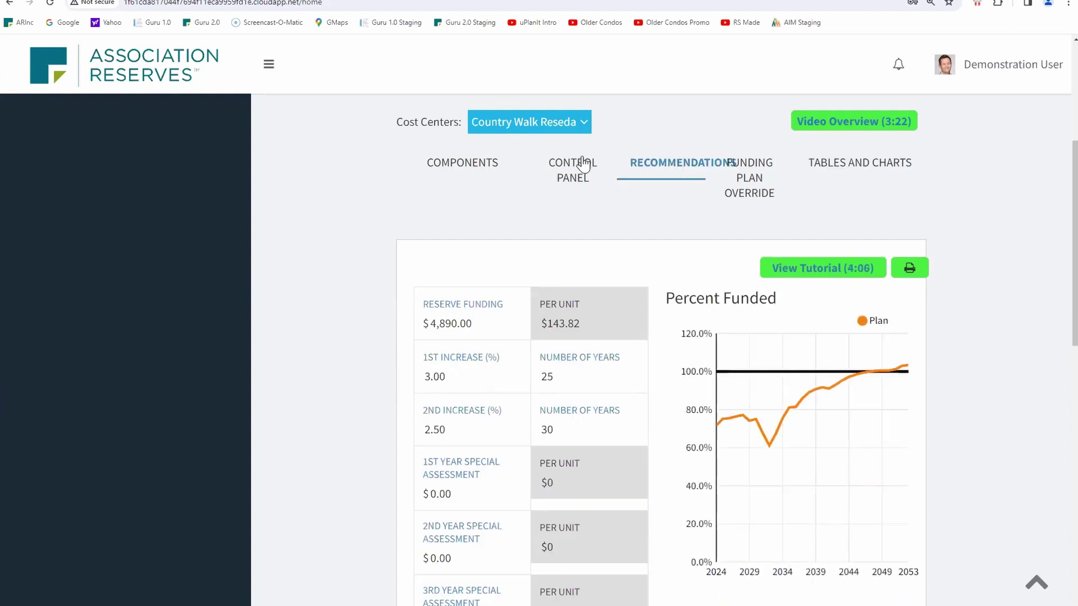
{"action": "left_click", "coordinate": [580, 166]}
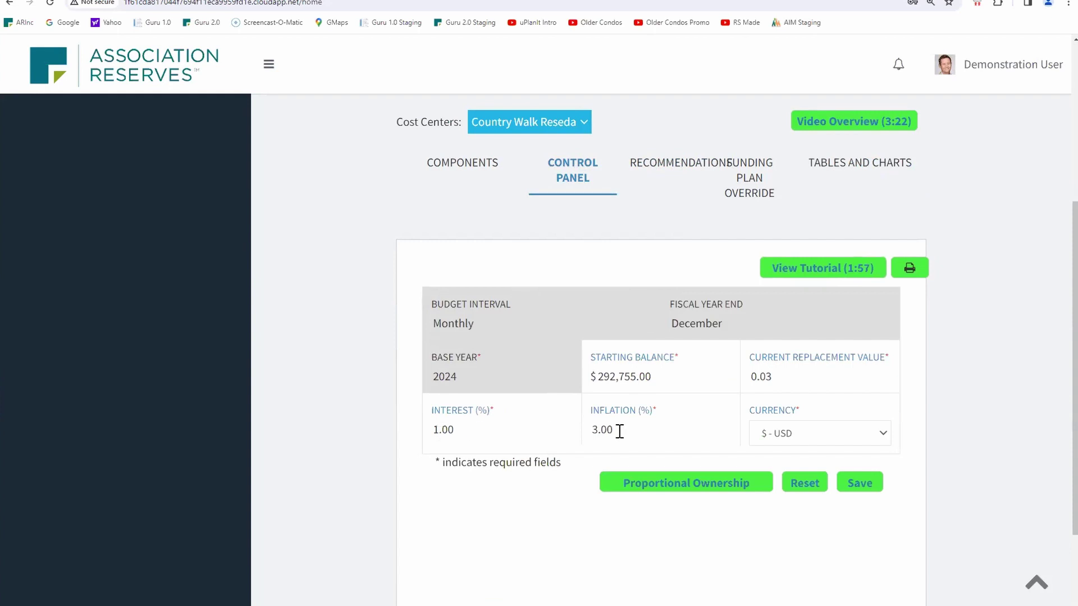
Return to Recommendations and examine the reserve funding values and the Percent Funded, Funding Plan and Annual Reserve Expenses charts.
{"action": "left_click", "coordinate": [693, 169]}
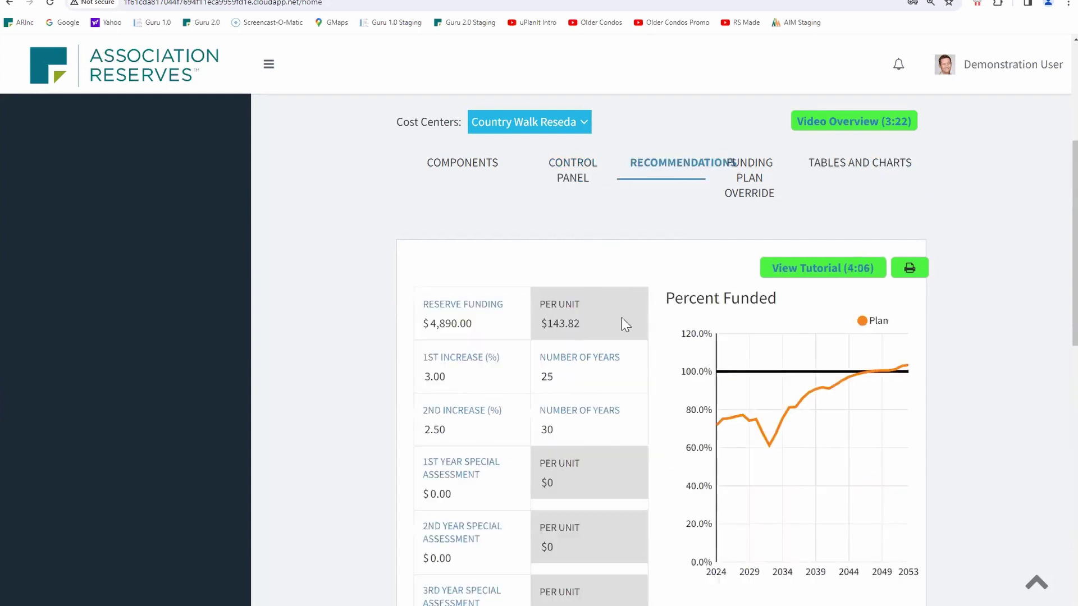
{"action": "scroll", "coordinate": [660, 319], "scroll_direction": "down", "scroll_amount": 1}
{"action": "scroll", "coordinate": [663, 320], "scroll_direction": "down", "scroll_amount": 1}
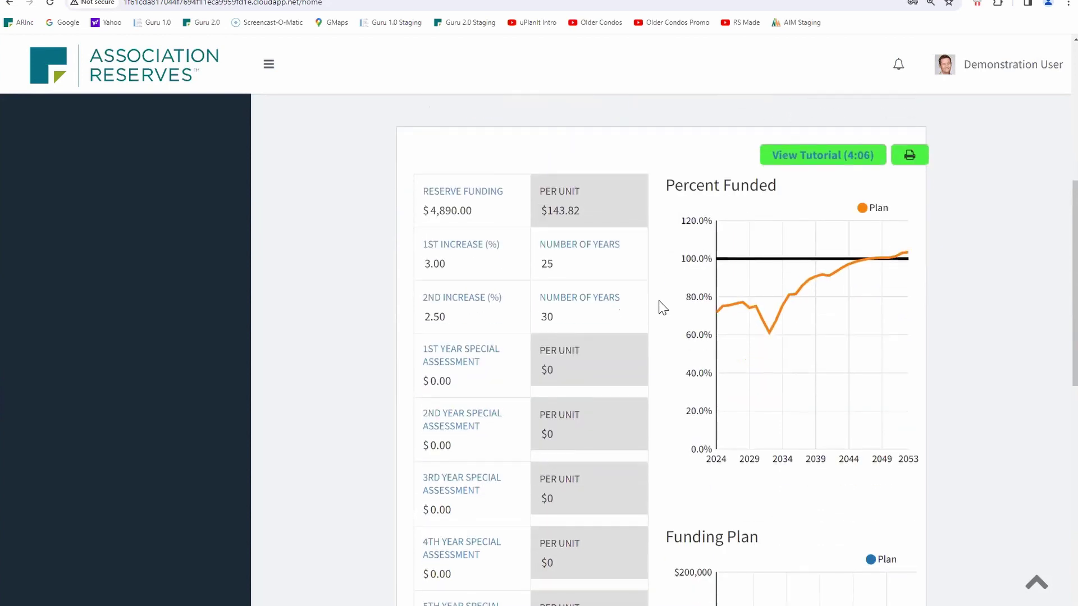
{"action": "scroll", "coordinate": [663, 307], "scroll_direction": "down", "scroll_amount": 1}
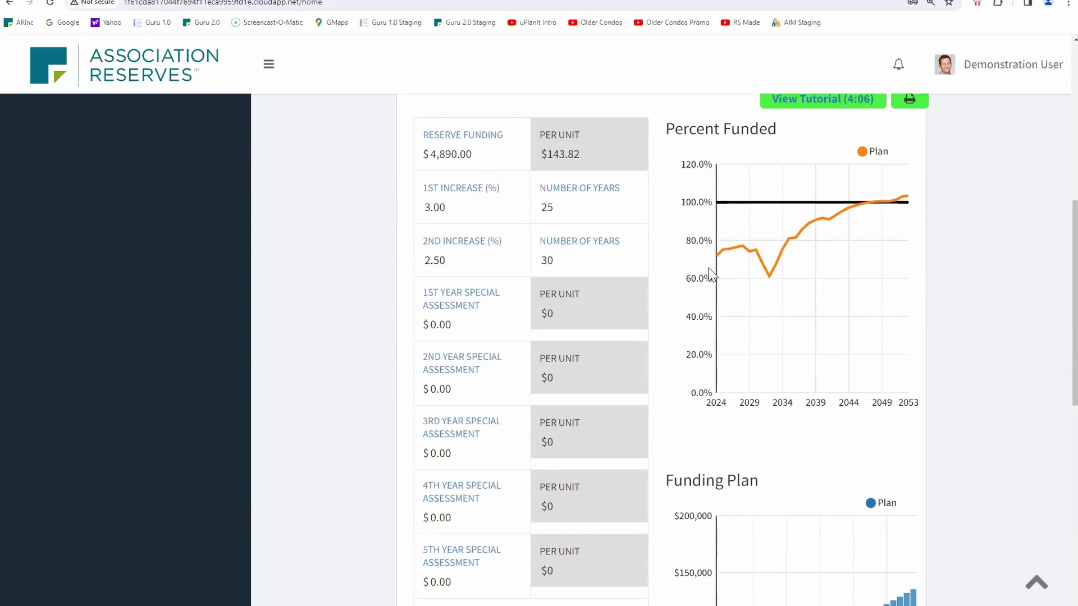
{"action": "scroll", "coordinate": [708, 268], "scroll_direction": "down", "scroll_amount": 4}
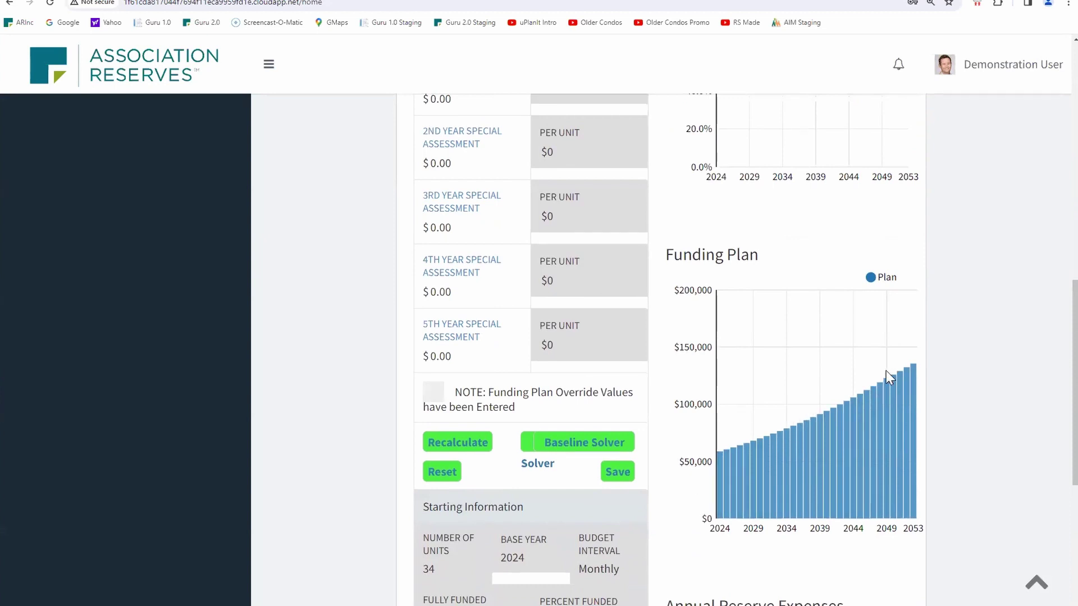
{"action": "scroll", "coordinate": [885, 370], "scroll_direction": "down", "scroll_amount": 6}
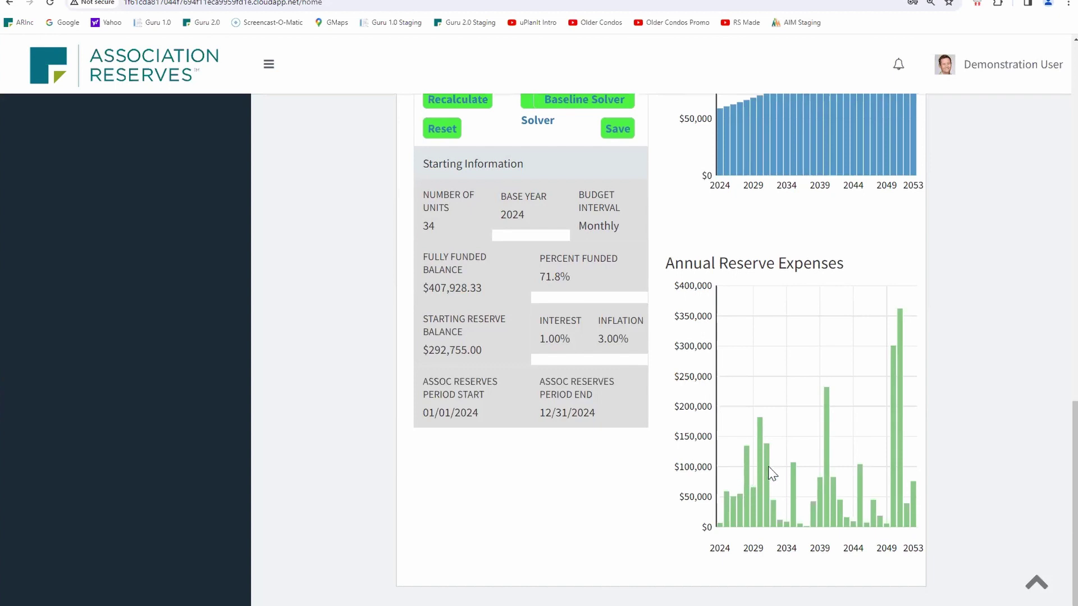
Go back from the Annual Reserve Expenses chart and compare the Percent Funded curve with the Funding Plan.
{"action": "scroll", "coordinate": [756, 428], "scroll_direction": "up", "scroll_amount": 10}
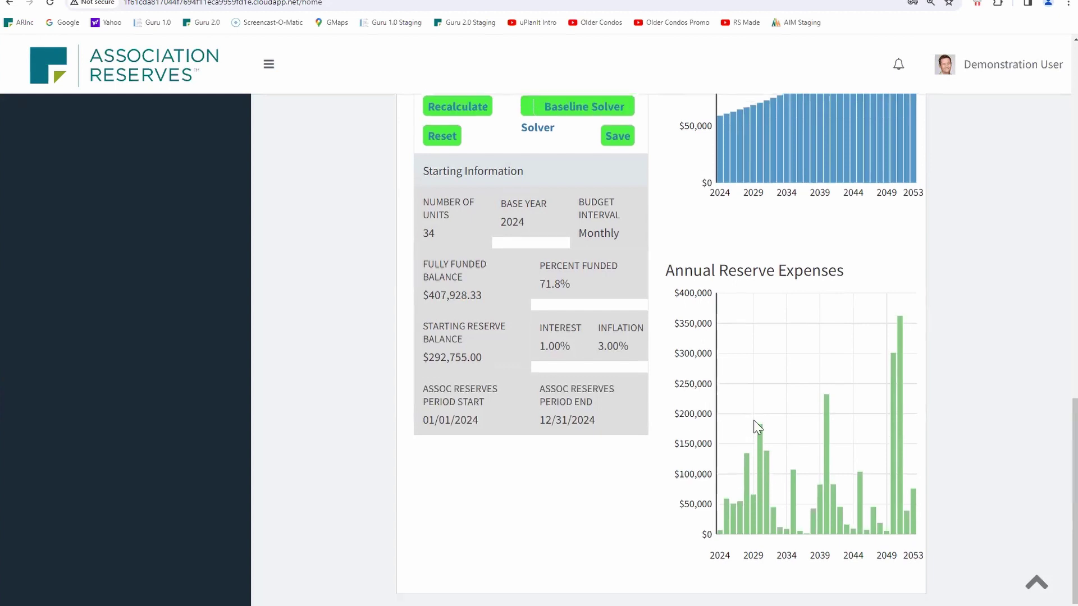
{"action": "scroll", "coordinate": [757, 428], "scroll_direction": "up", "scroll_amount": 2}
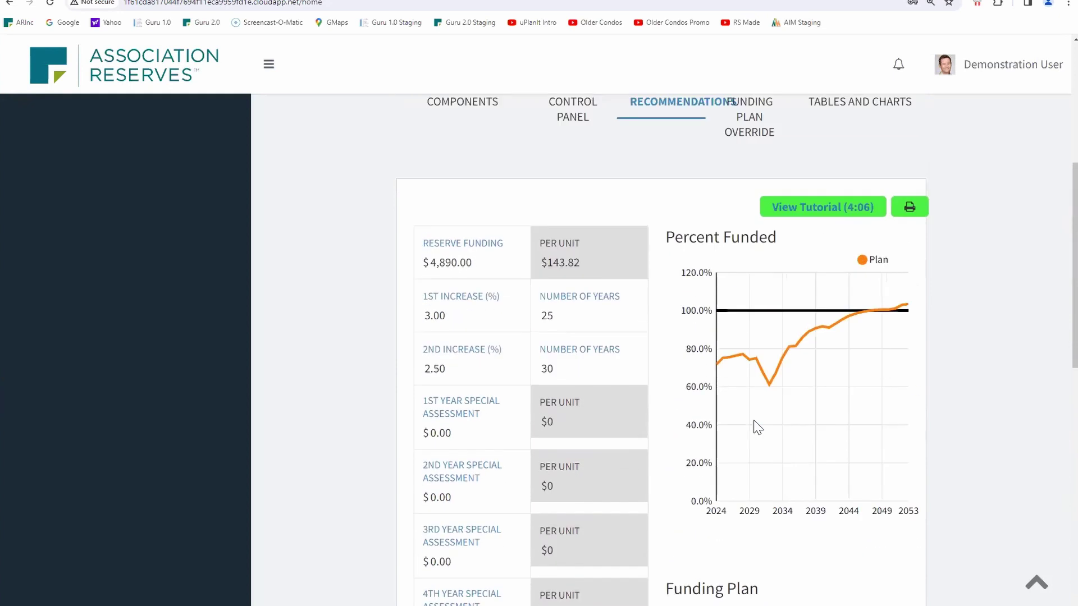
{"action": "scroll", "coordinate": [758, 428], "scroll_direction": "up", "scroll_amount": 2}
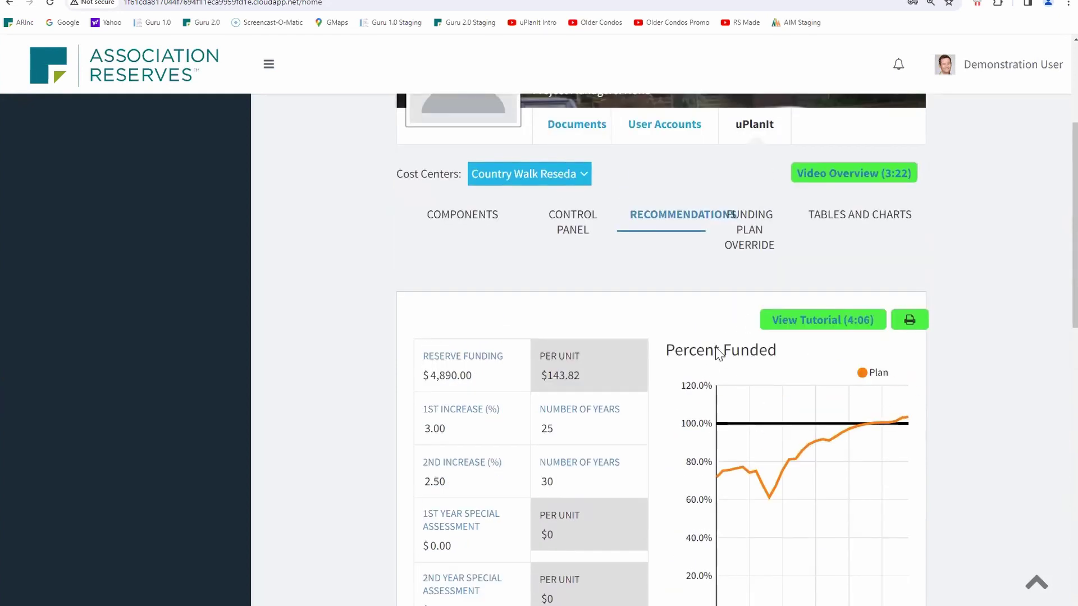
{"action": "scroll", "coordinate": [724, 366], "scroll_direction": "down", "scroll_amount": 3}
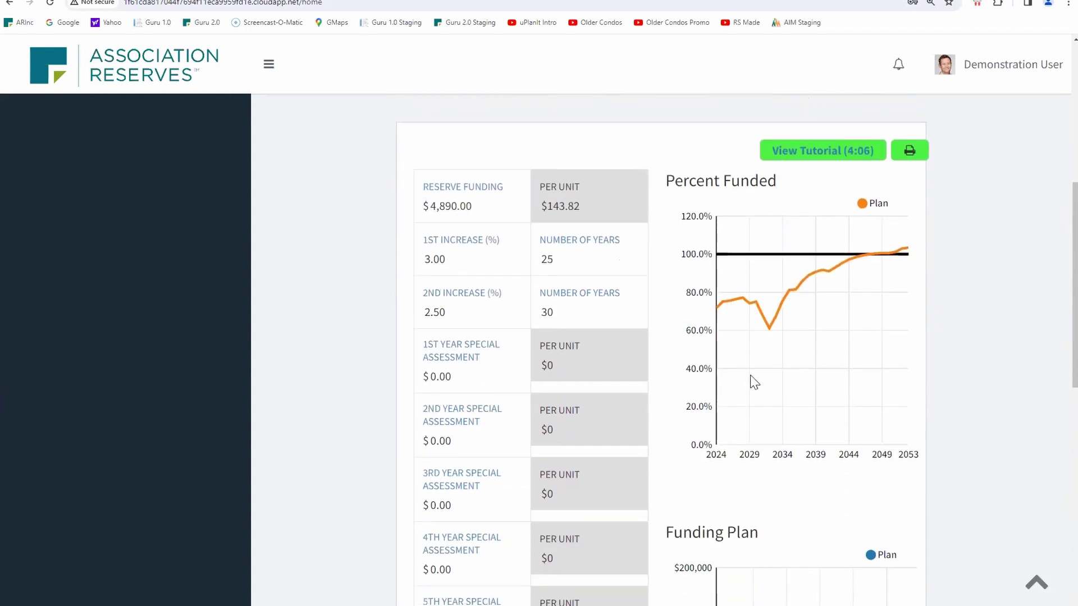
{"action": "scroll", "coordinate": [621, 484], "scroll_direction": "down", "scroll_amount": 4}
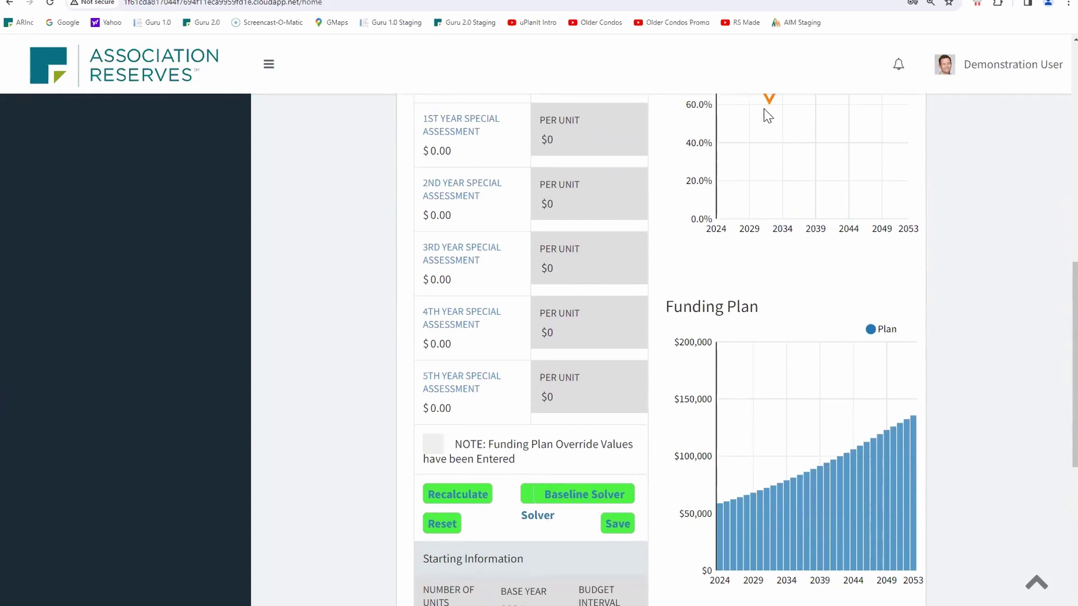
{"action": "scroll", "coordinate": [783, 180], "scroll_direction": "up", "scroll_amount": 1}
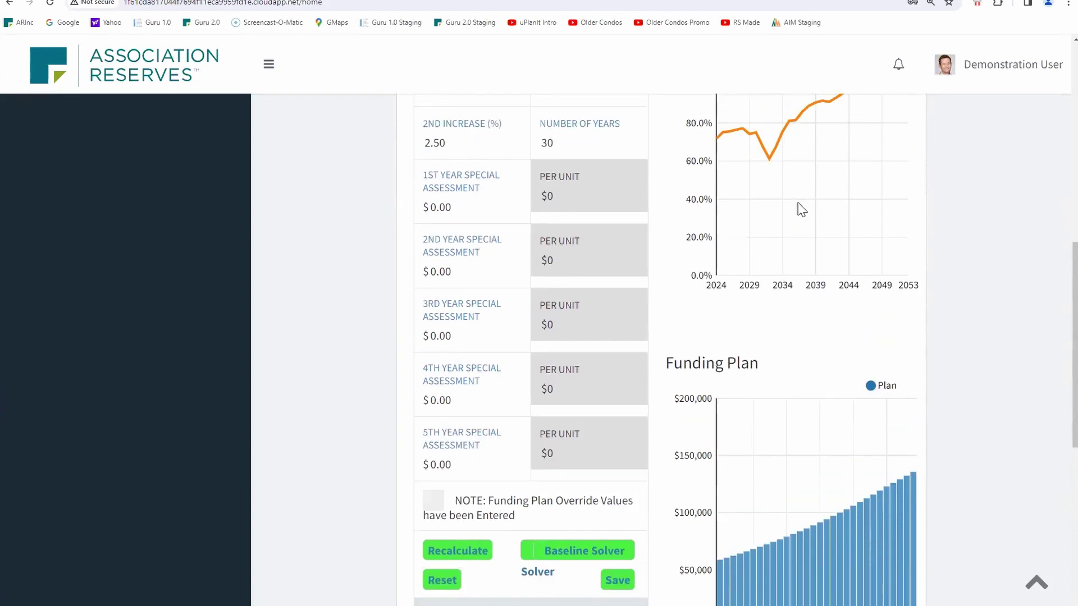
{"action": "scroll", "coordinate": [539, 198], "scroll_direction": "up", "scroll_amount": 3}
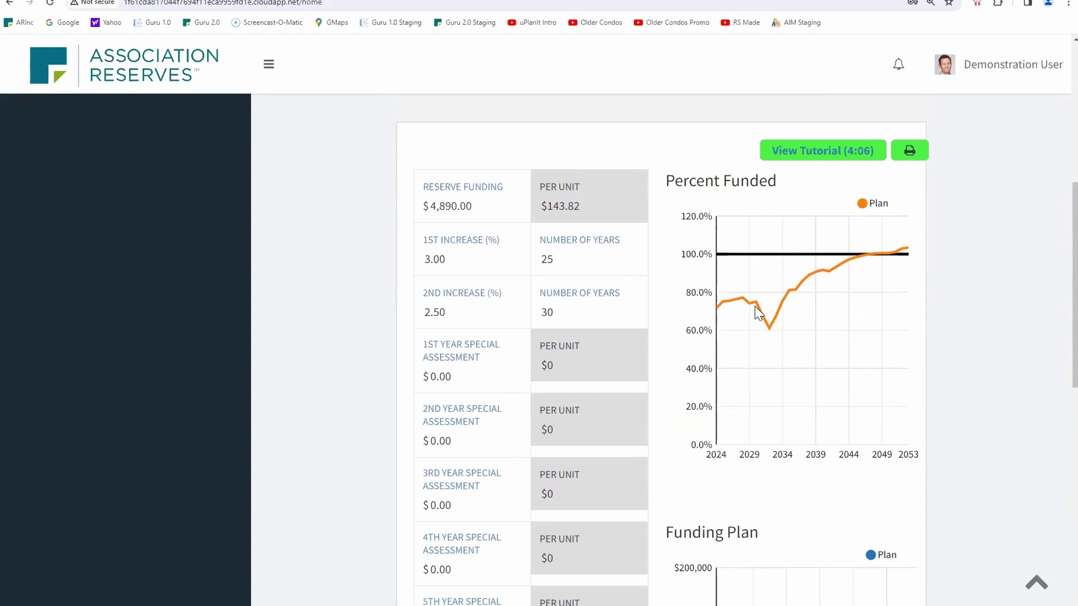
{"action": "scroll", "coordinate": [885, 243], "scroll_direction": "down", "scroll_amount": 1}
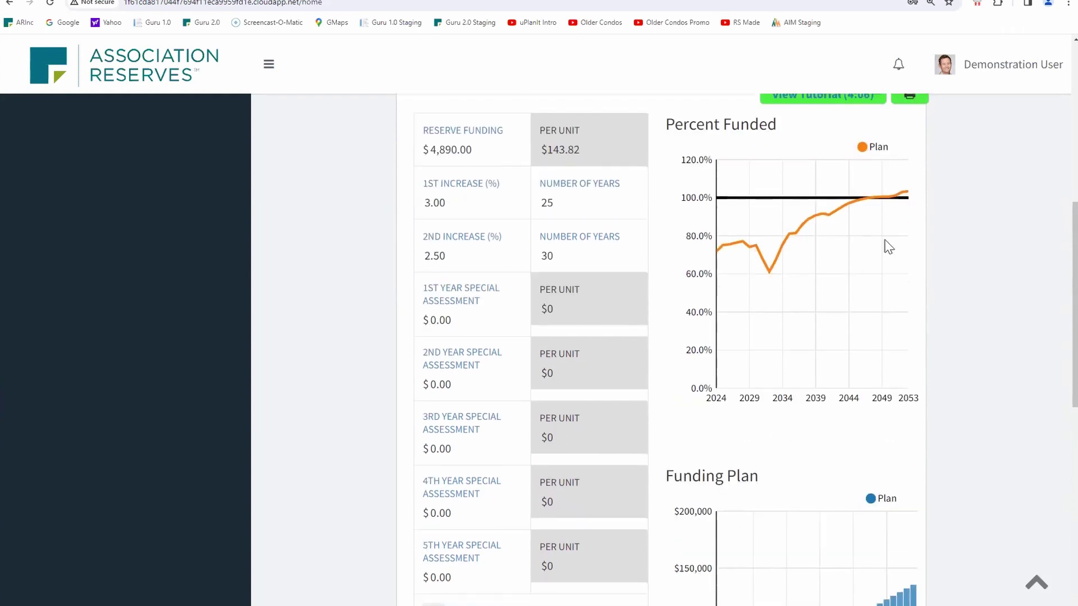
Run the Baseline Solver on the recommendations and review the recalculated reserve funding and Percent Funded chart.
{"action": "scroll", "coordinate": [825, 238], "scroll_direction": "down", "scroll_amount": 4}
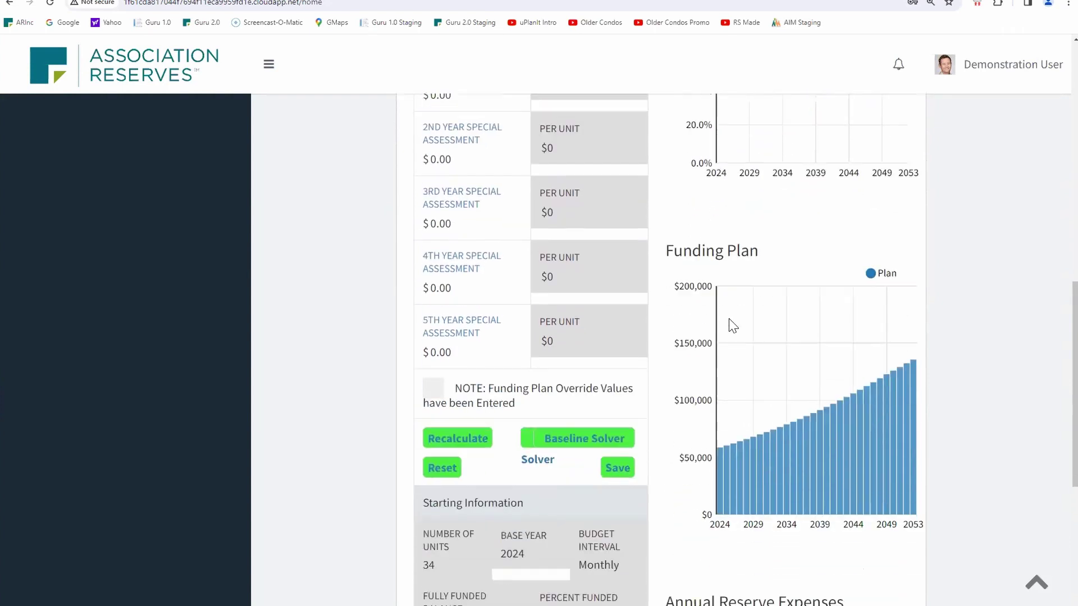
{"action": "left_click", "coordinate": [589, 443]}
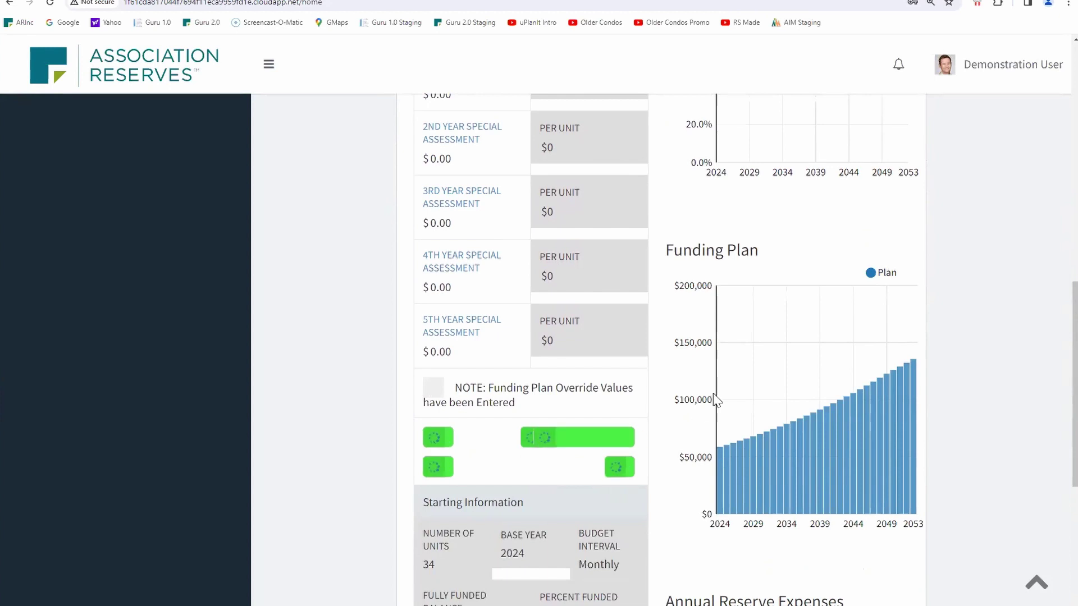
{"action": "scroll", "coordinate": [790, 303], "scroll_direction": "up", "scroll_amount": 3}
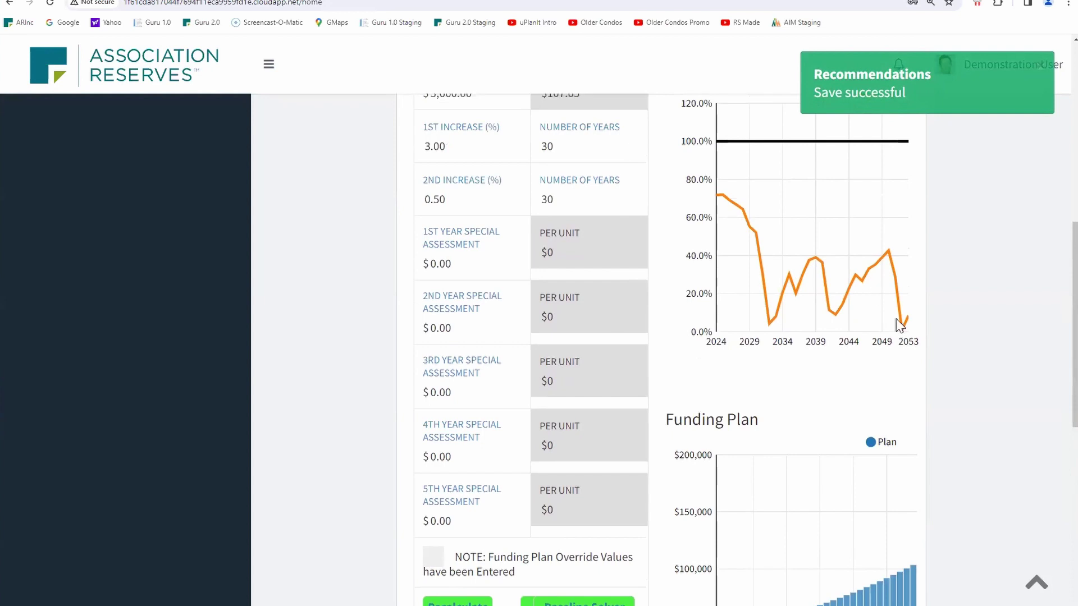
{"action": "scroll", "coordinate": [538, 244], "scroll_direction": "up", "scroll_amount": 3}
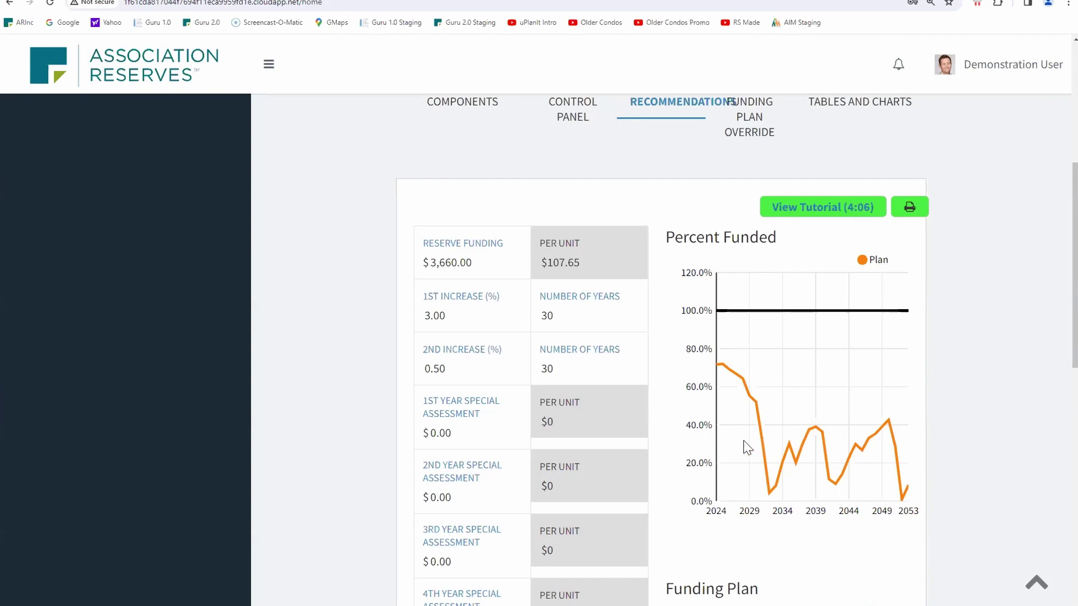
{"action": "scroll", "coordinate": [511, 379], "scroll_direction": "down", "scroll_amount": 2}
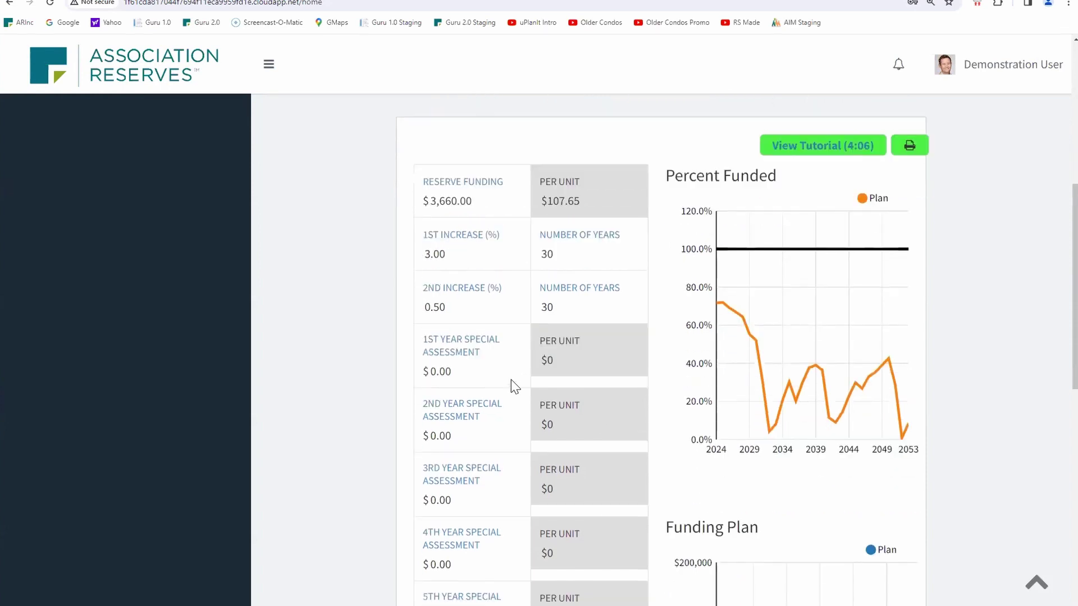
Review the Baseline Solver's Percent Funded curve and recalculate the recommendations.
{"action": "scroll", "coordinate": [513, 380], "scroll_direction": "up", "scroll_amount": 2}
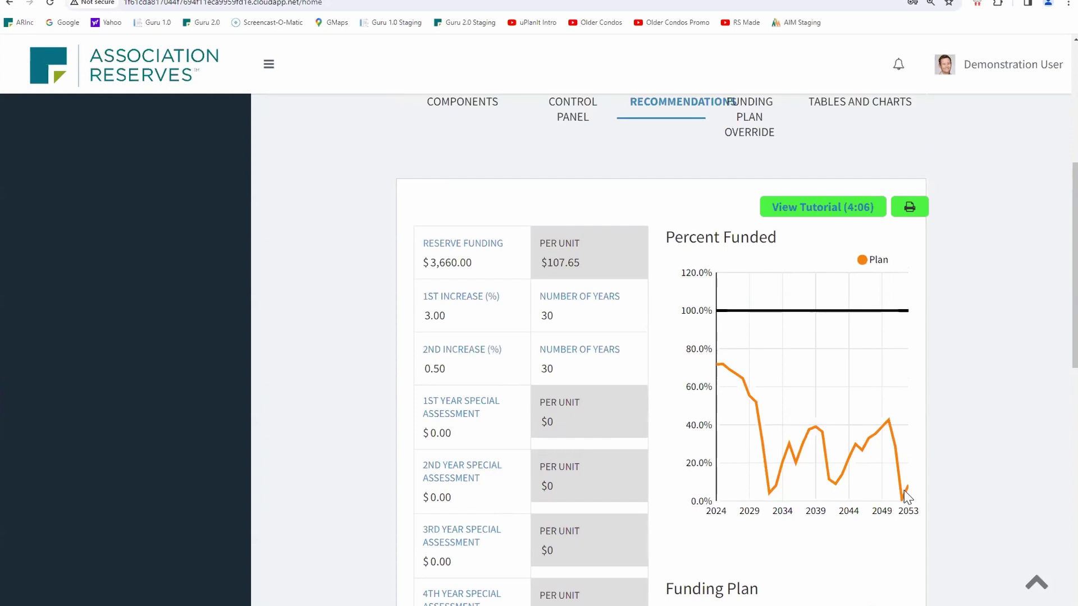
{"action": "scroll", "coordinate": [610, 449], "scroll_direction": "down", "scroll_amount": 1}
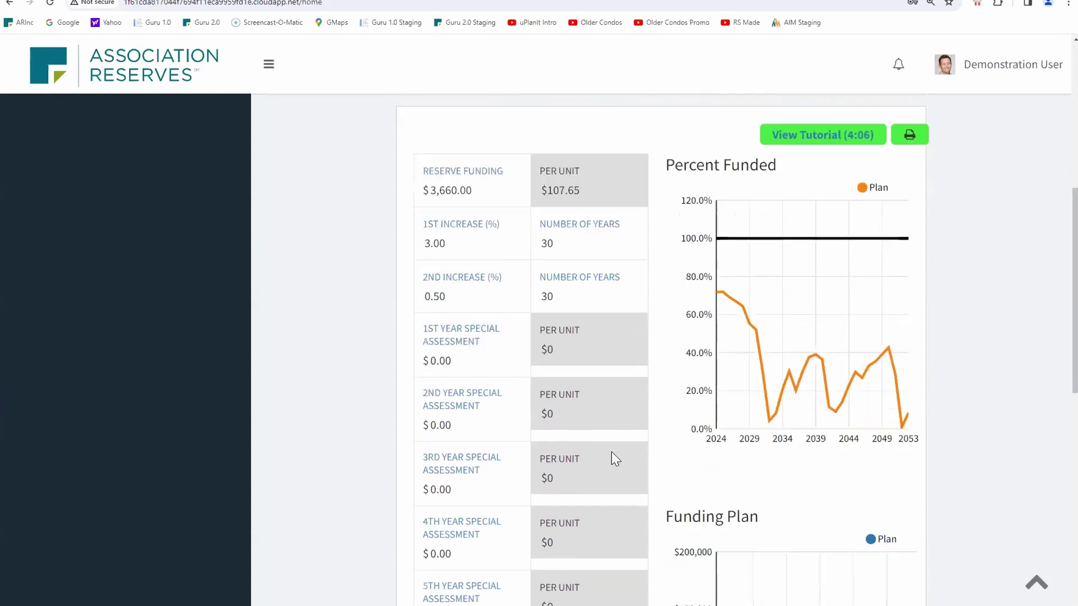
{"action": "scroll", "coordinate": [612, 450], "scroll_direction": "down", "scroll_amount": 2}
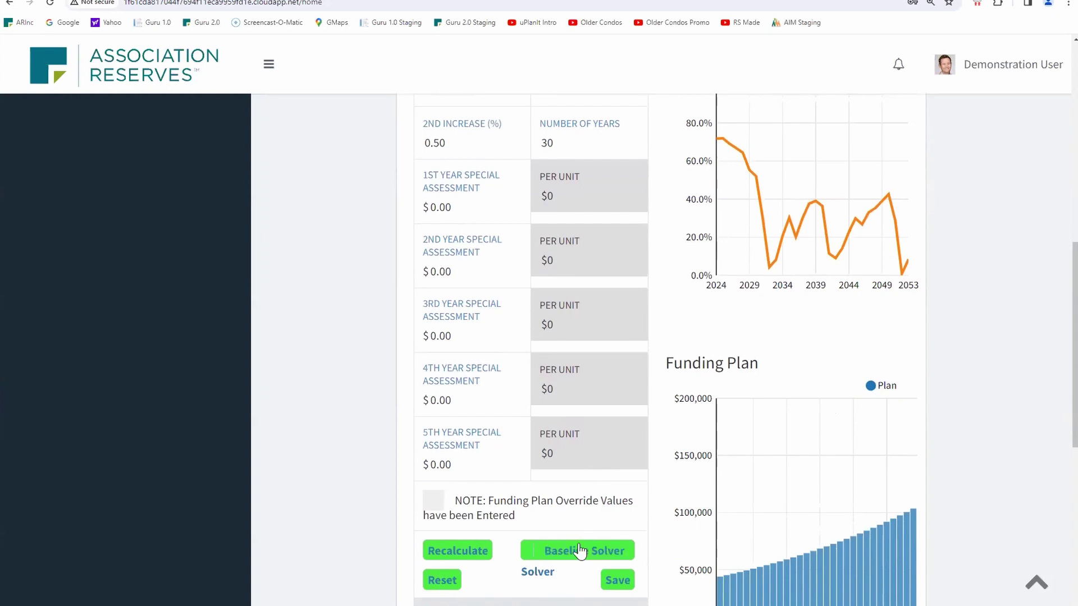
{"action": "left_click", "coordinate": [467, 558]}
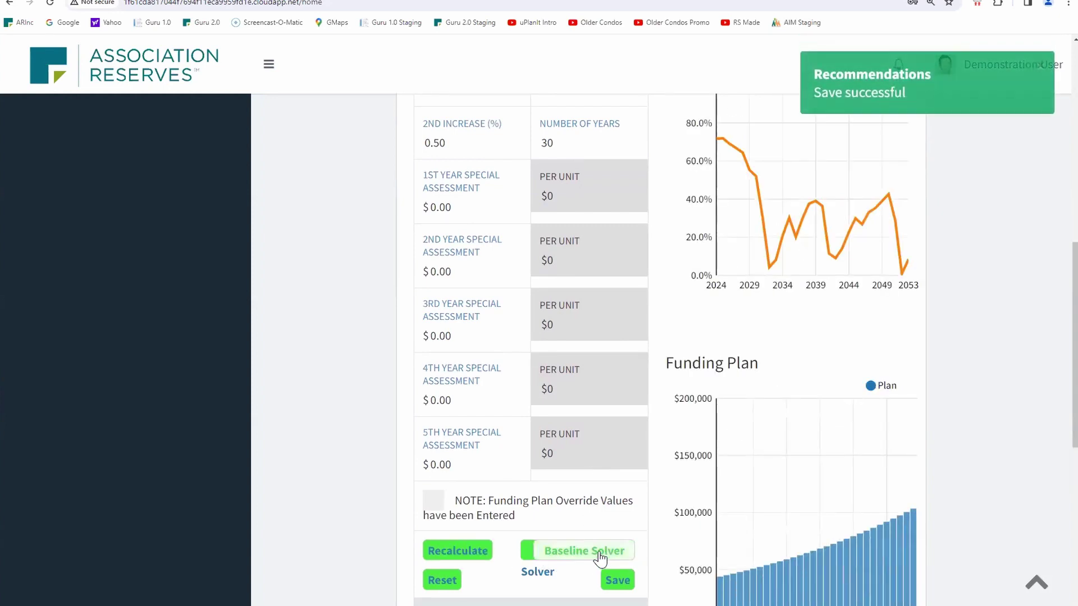
Reduce the browser page zoom to 125% and run the Full Solver on the recommendations.
{"action": "scroll", "coordinate": [536, 512], "scroll_direction": "down", "scroll_amount": 1}
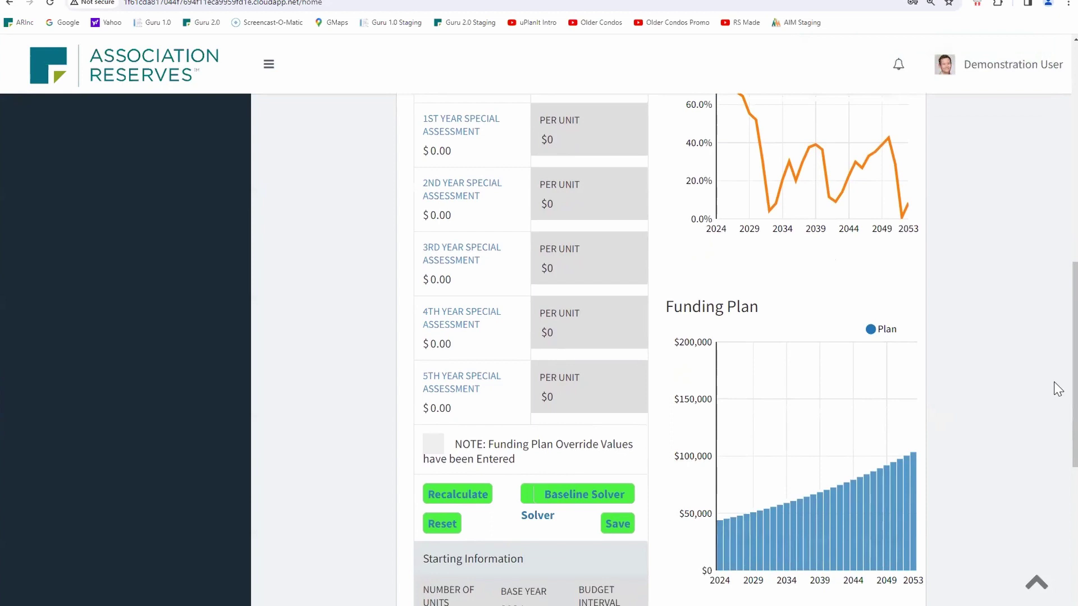
{"action": "key", "text": "ctrl+minus"}
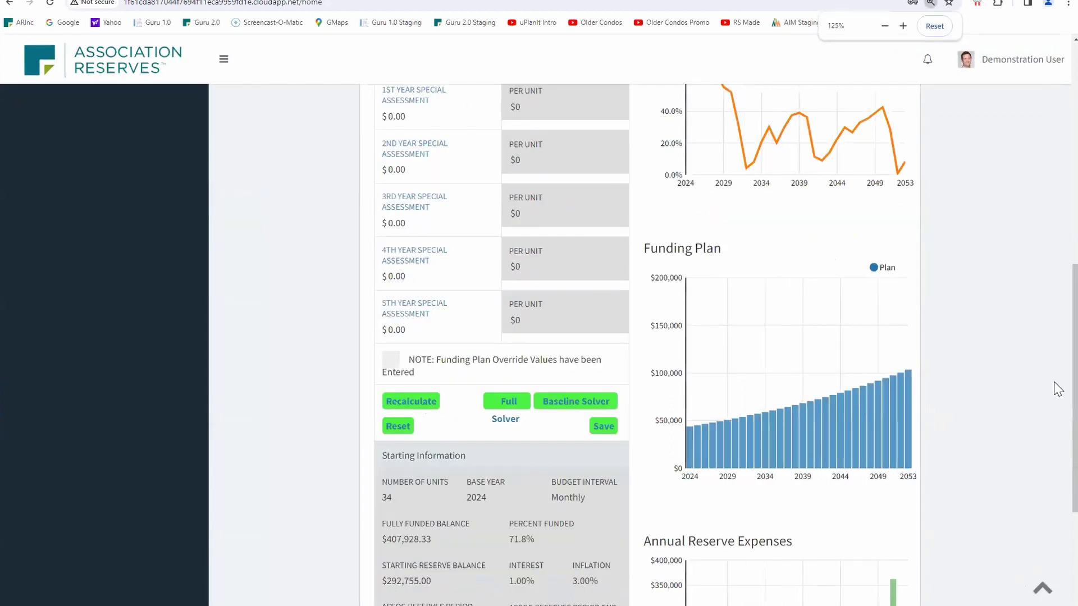
{"action": "left_click", "coordinate": [507, 403]}
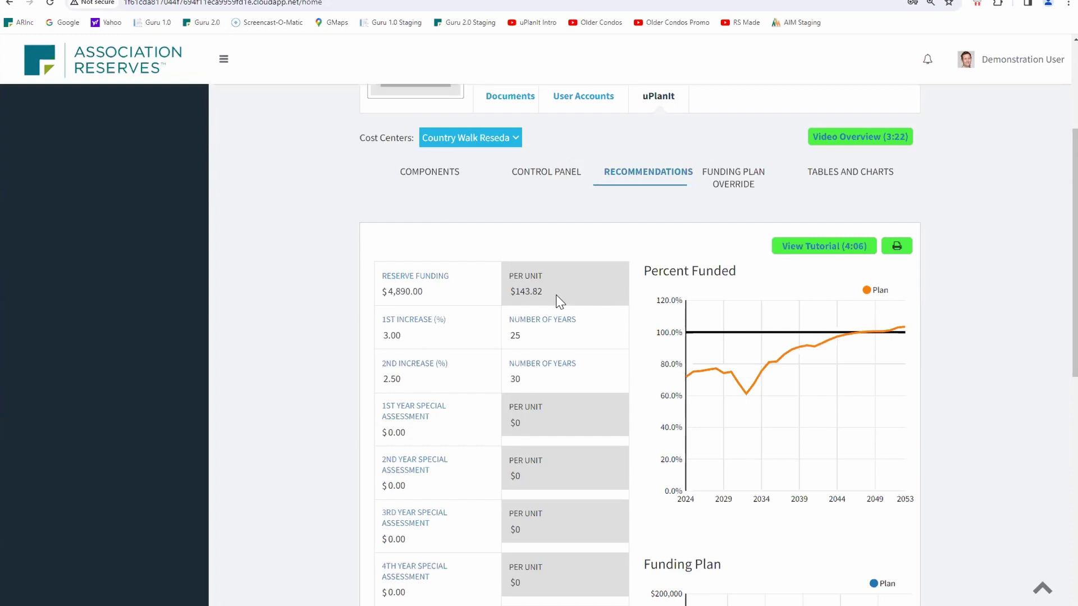
Set inflation to 5% in the Control Panel, save it, and check the effect on the Recommendations' Percent Funded chart.
{"action": "left_click", "coordinate": [554, 178]}
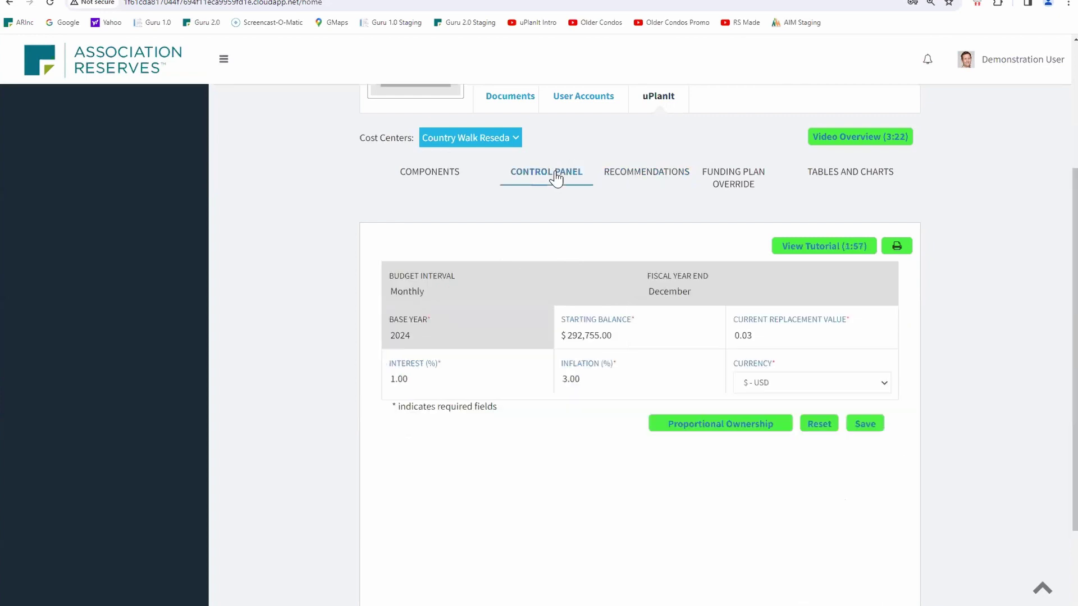
{"action": "left_click", "coordinate": [580, 382]}
{"action": "mouse_move", "coordinate": [773, 342]}
{"action": "key", "text": "BackSpace"}
{"action": "type", "text": "5"}
{"action": "key", "text": "Tab"}
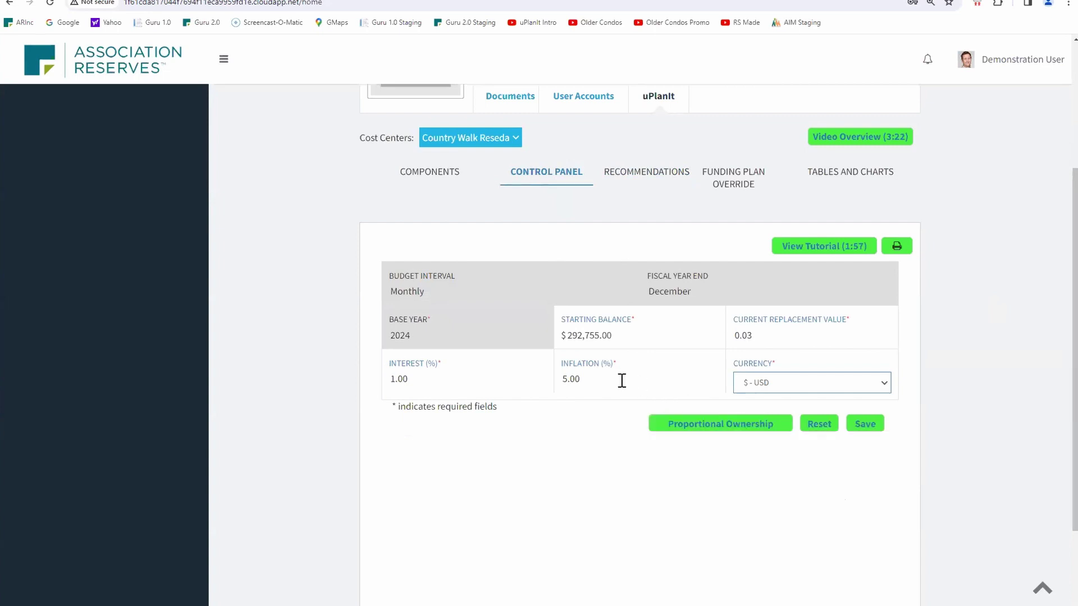
{"action": "left_click", "coordinate": [864, 429]}
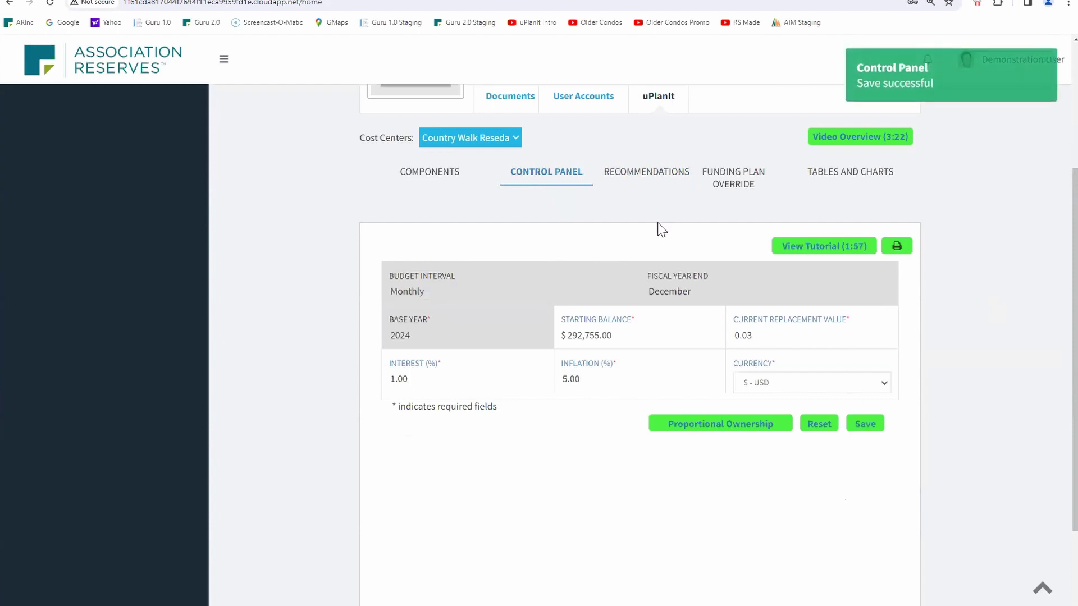
{"action": "left_click", "coordinate": [641, 177]}
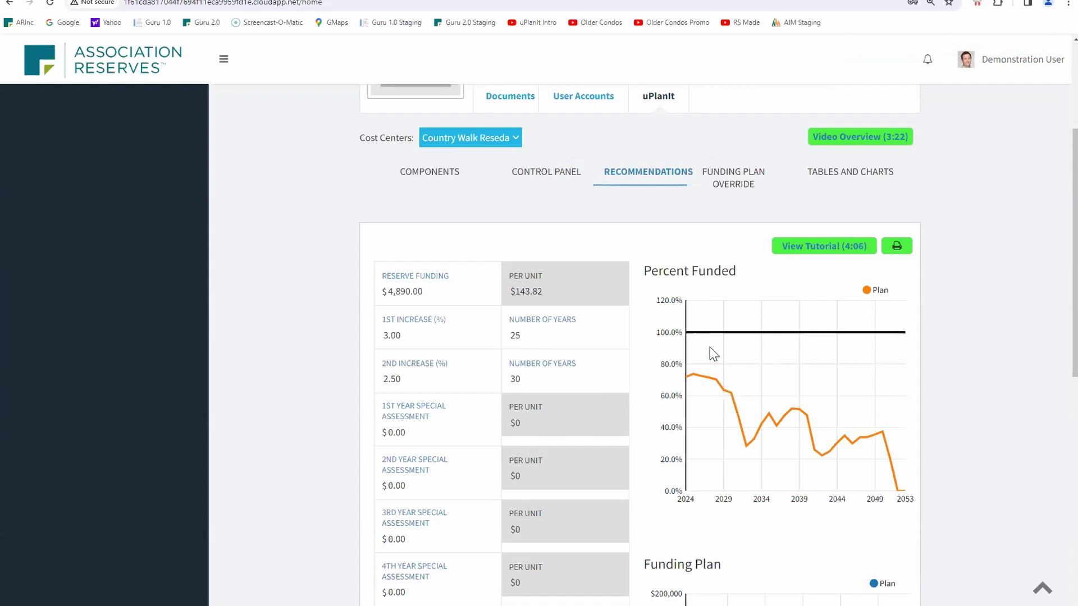
Set inflation to 3% and interest to 4% in the Control Panel, and save the settings.
{"action": "left_click", "coordinate": [542, 173]}
{"action": "left_click", "coordinate": [600, 382]}
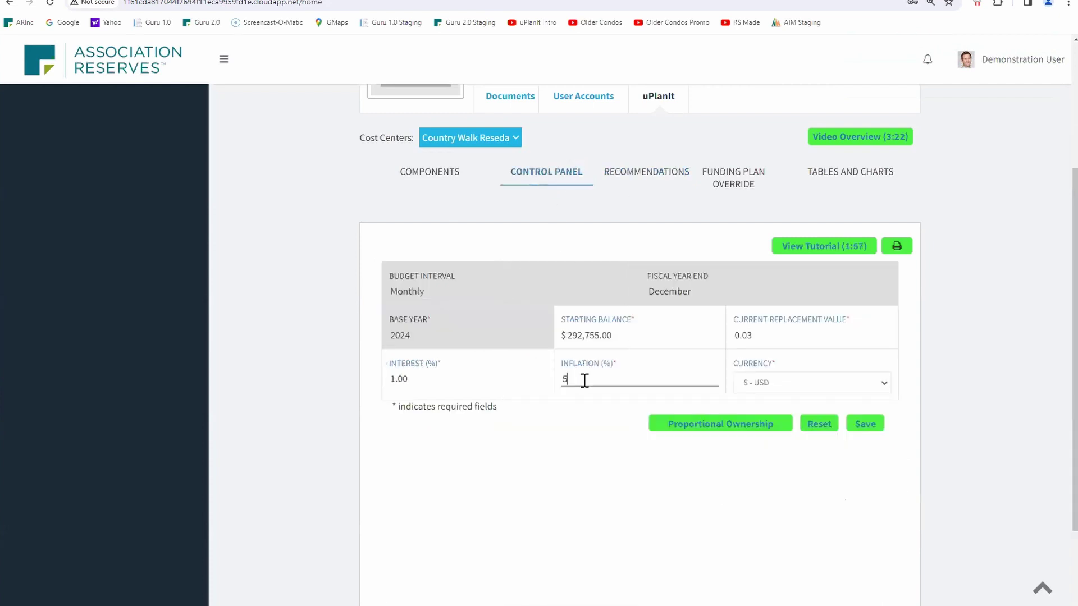
{"action": "key", "text": "BackSpace"}
{"action": "type", "text": "3"}
{"action": "left_click", "coordinate": [426, 379]}
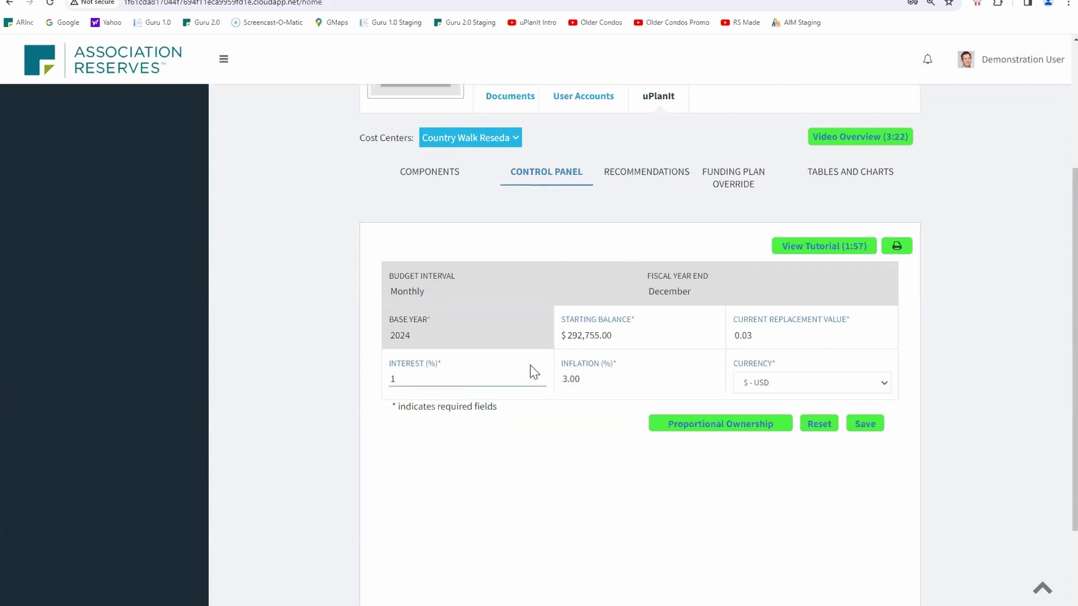
{"action": "key", "text": "BackSpace"}
{"action": "type", "text": "4"}
{"action": "left_click", "coordinate": [865, 425]}
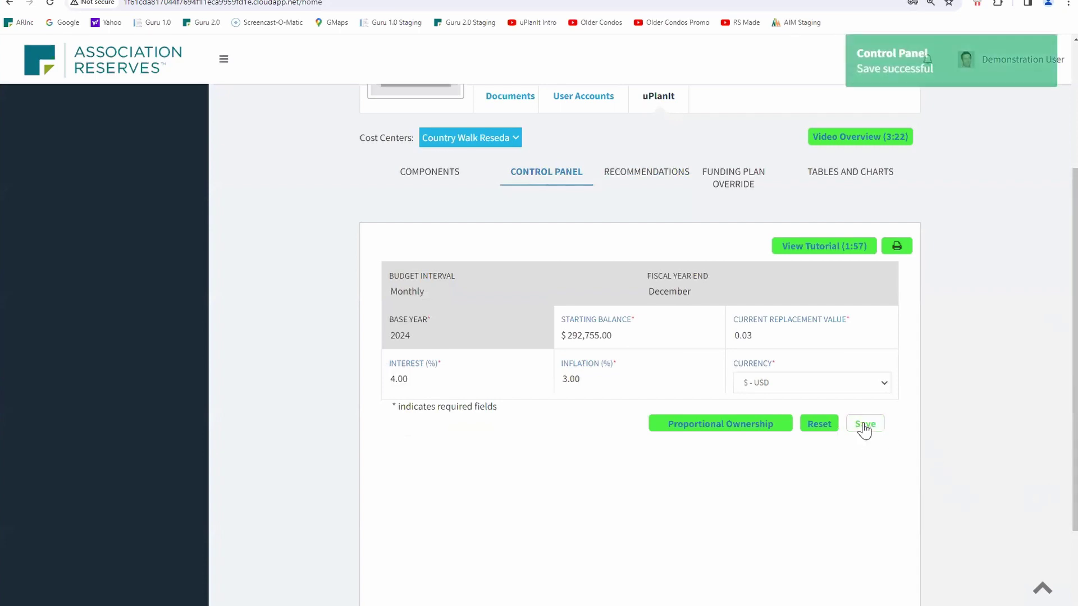
Return to Recommendations, run the Full Solver, and review the resulting reserve funding values and charts.
{"action": "left_click", "coordinate": [645, 180]}
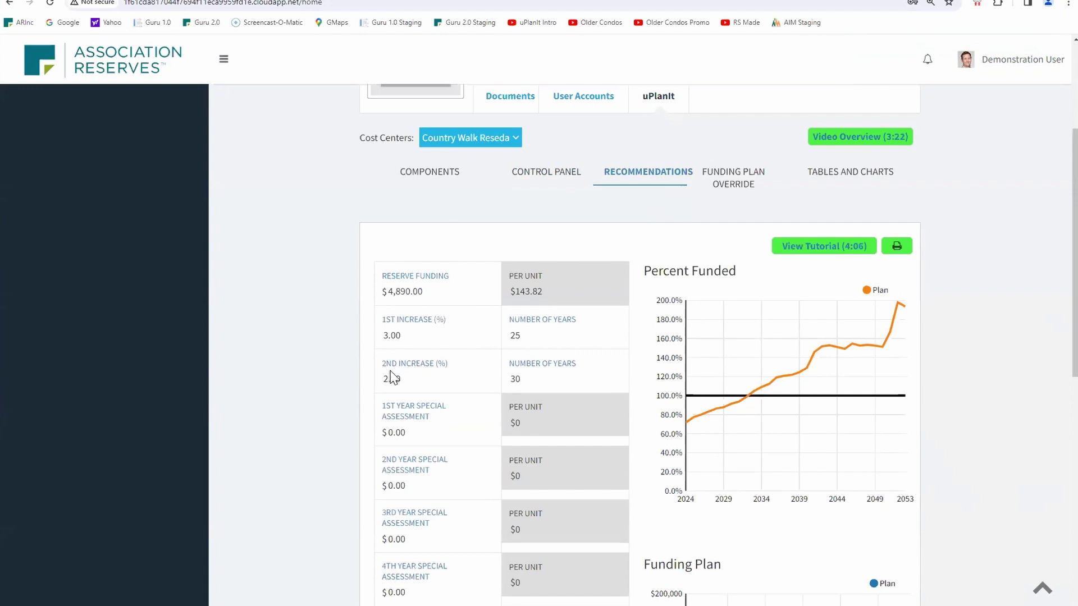
{"action": "scroll", "coordinate": [528, 430], "scroll_direction": "down", "scroll_amount": 4}
{"action": "left_click", "coordinate": [507, 491]}
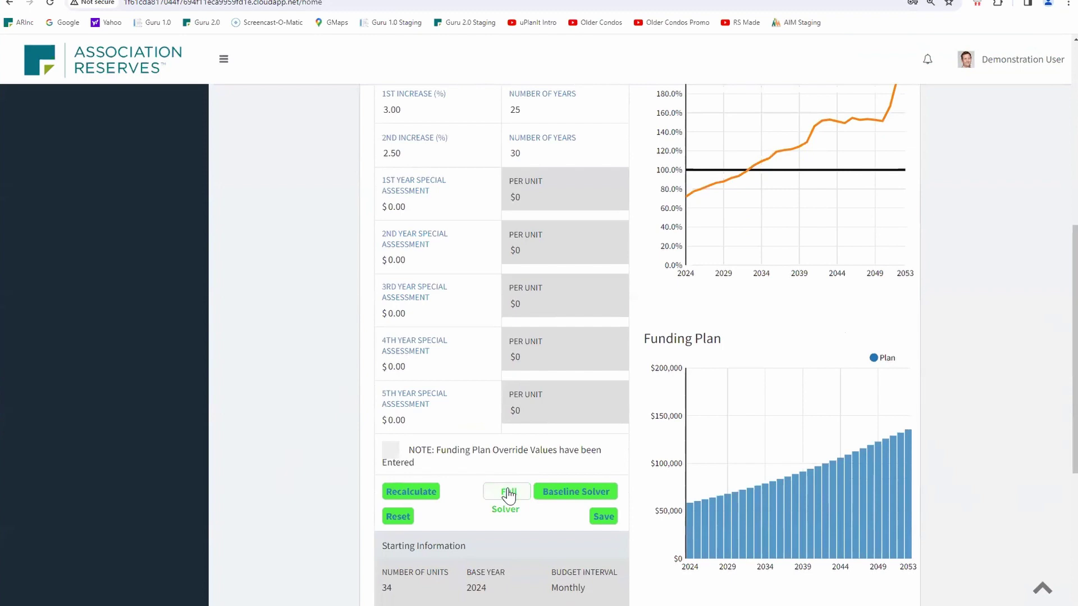
{"action": "scroll", "coordinate": [425, 258], "scroll_direction": "up", "scroll_amount": 1}
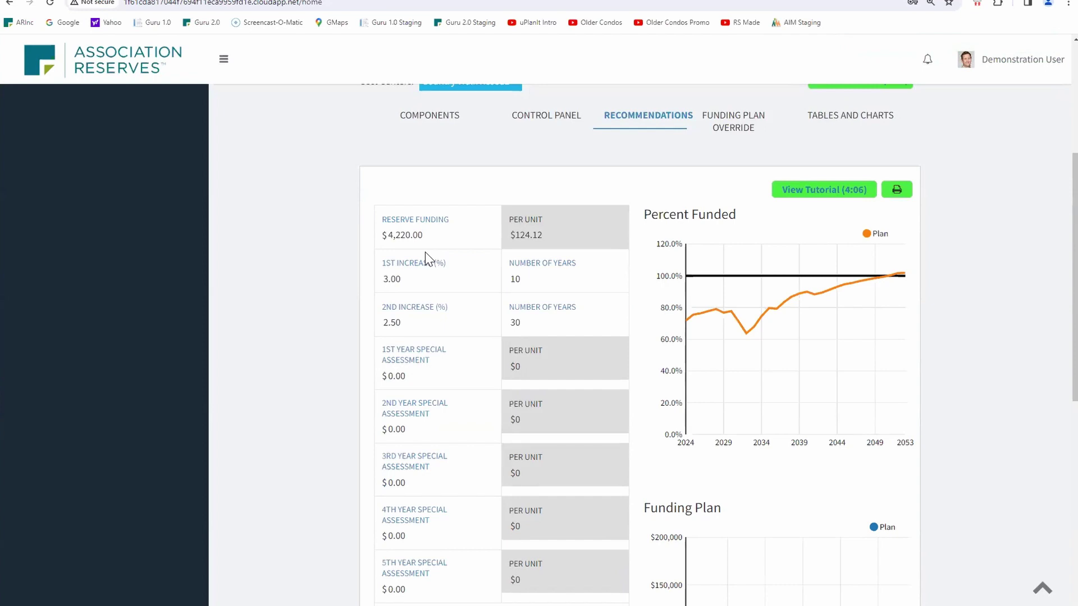
{"action": "scroll", "coordinate": [842, 382], "scroll_direction": "down", "scroll_amount": 8}
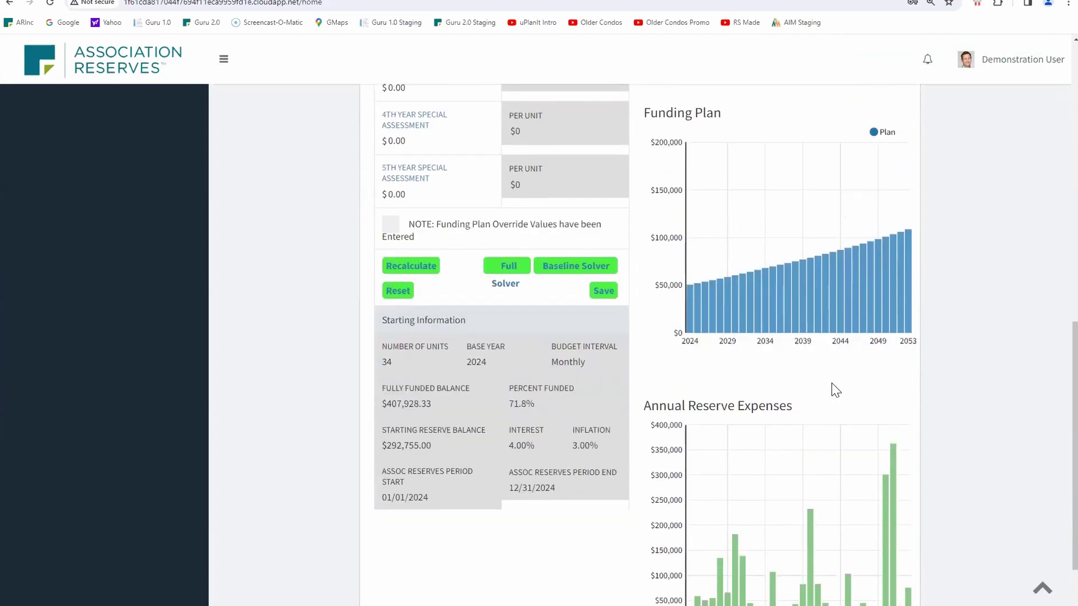
{"action": "scroll", "coordinate": [725, 382], "scroll_direction": "up", "scroll_amount": 7}
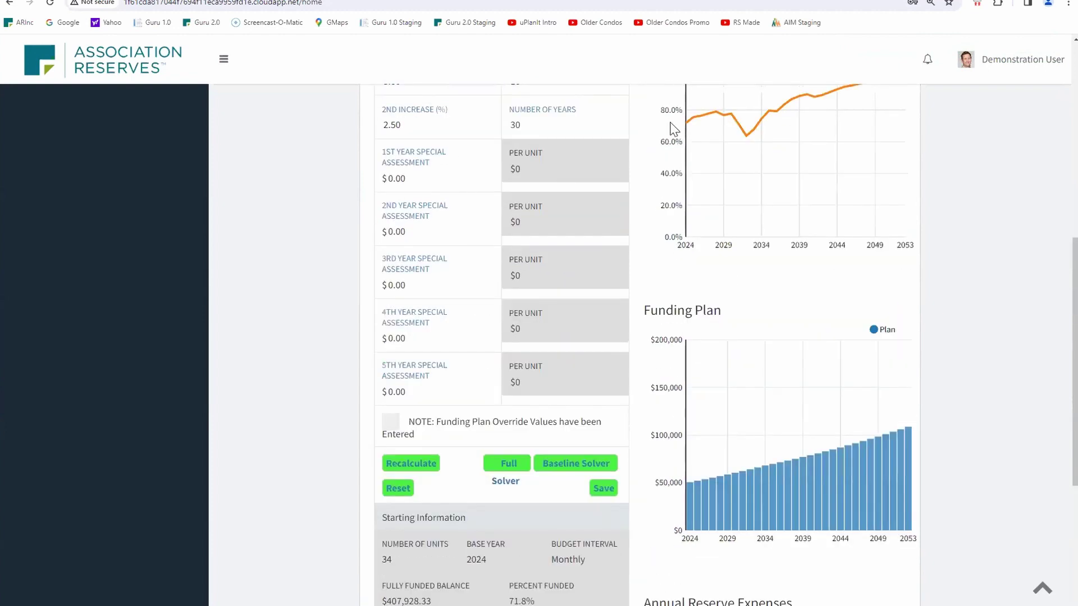
{"action": "scroll", "coordinate": [660, 153], "scroll_direction": "up", "scroll_amount": 3}
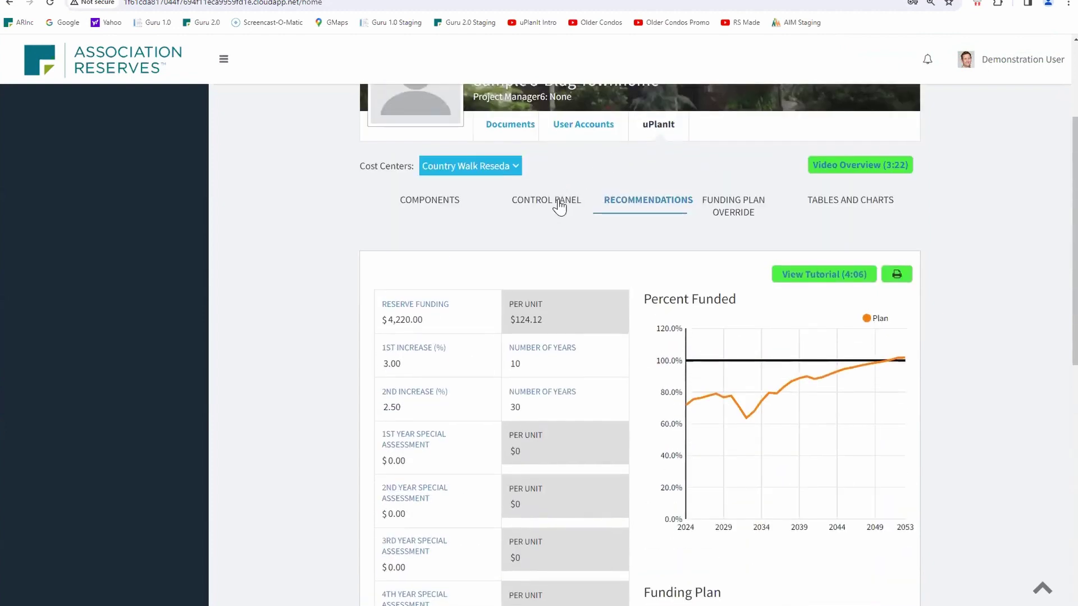
Examine the Control Panel settings, the Annual Expenses chart in Tables and Charts, and the Recommendations values and charts.
{"action": "left_click", "coordinate": [580, 209]}
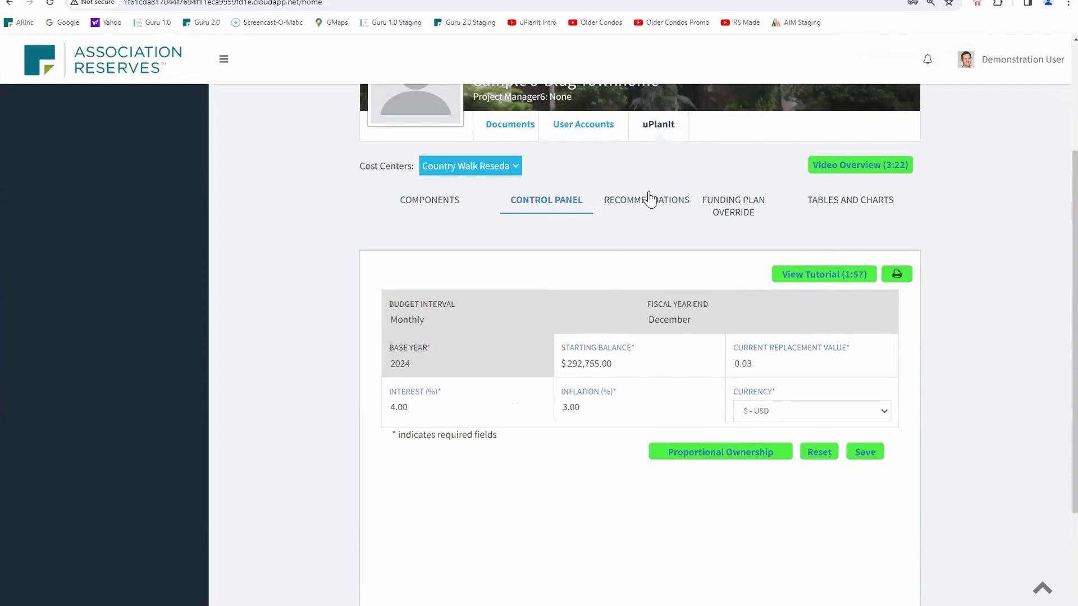
{"action": "left_click", "coordinate": [820, 205]}
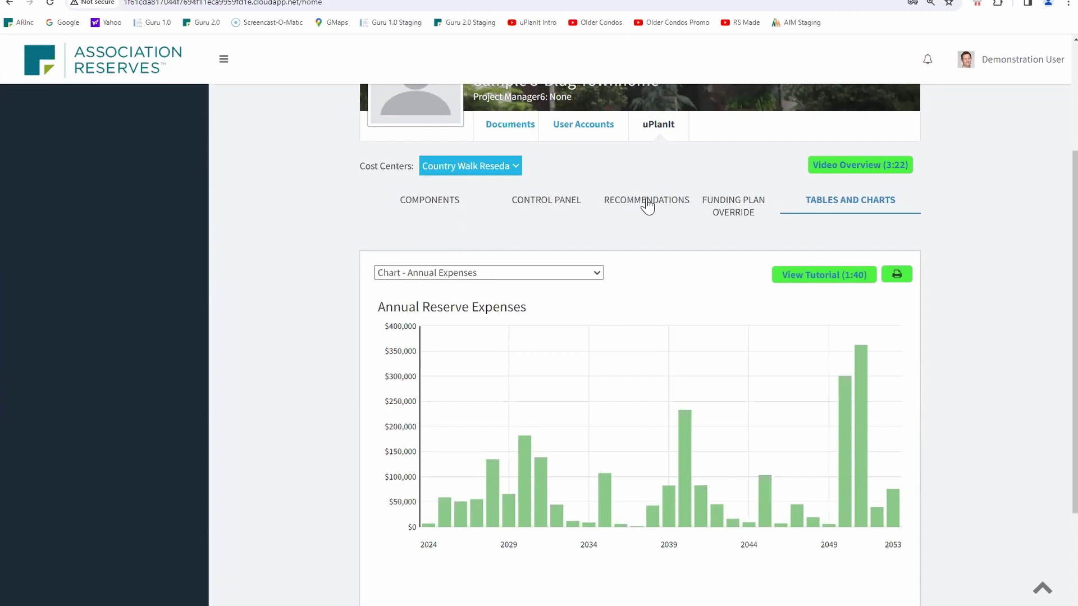
{"action": "left_click", "coordinate": [569, 204]}
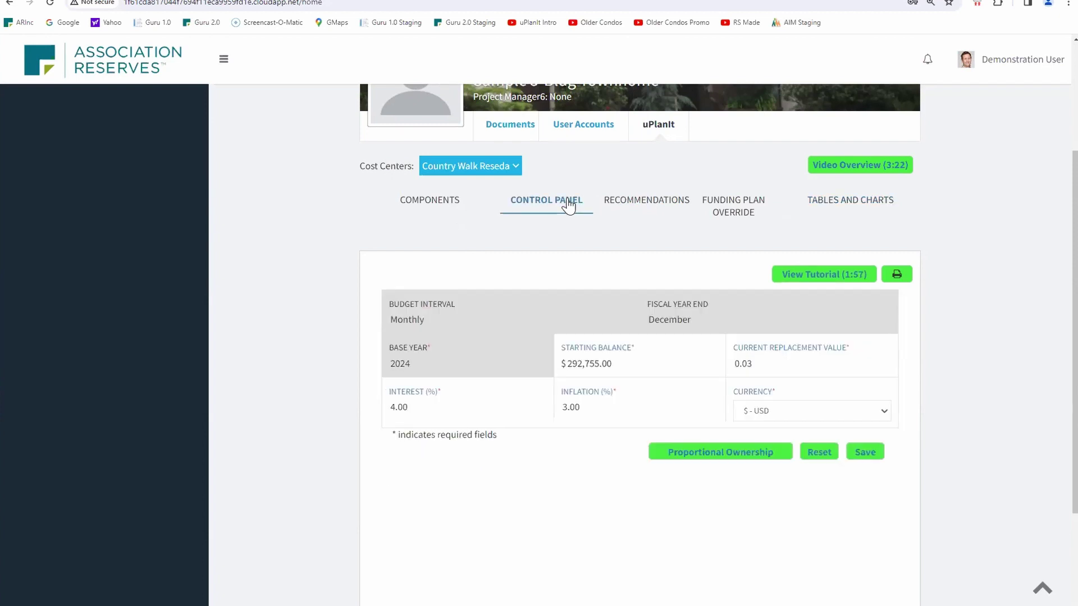
{"action": "left_click", "coordinate": [643, 206]}
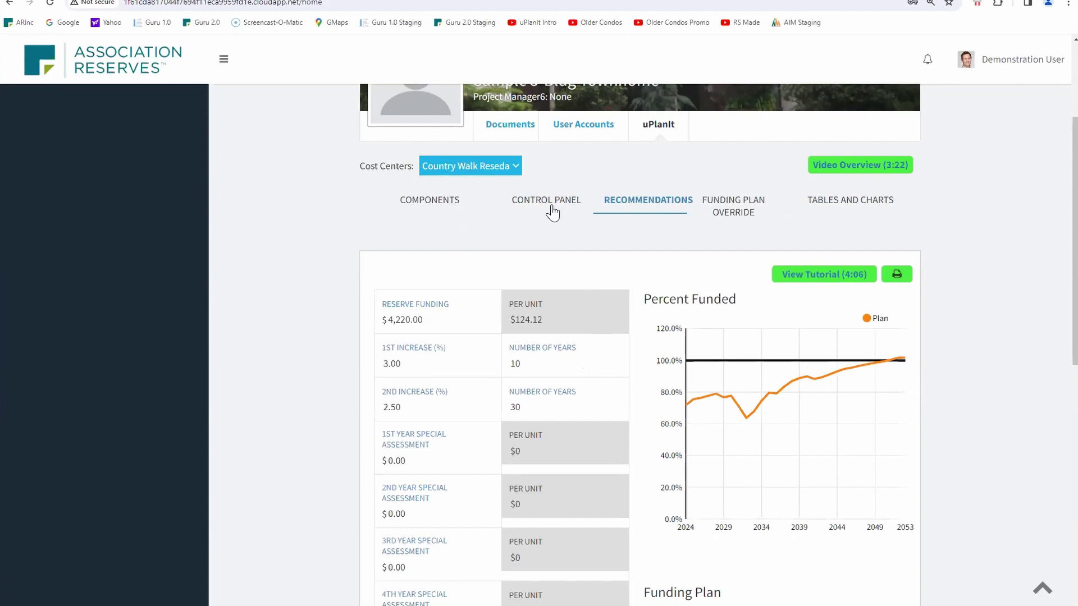
{"action": "scroll", "coordinate": [803, 476], "scroll_direction": "down", "scroll_amount": 3}
{"action": "scroll", "coordinate": [800, 470], "scroll_direction": "down", "scroll_amount": 7}
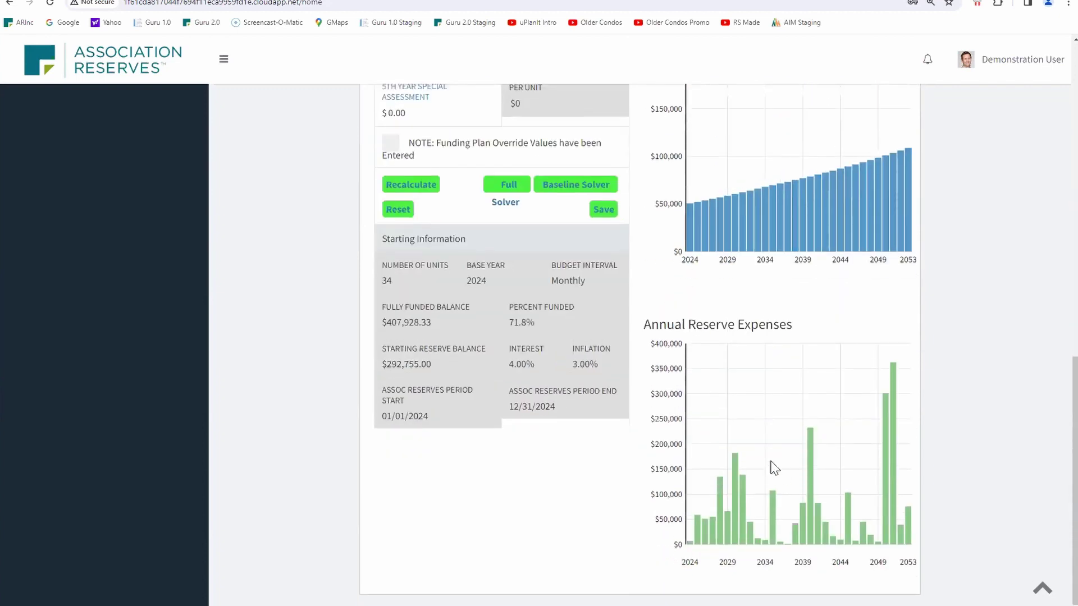
{"action": "scroll", "coordinate": [783, 472], "scroll_direction": "up", "scroll_amount": 6}
{"action": "scroll", "coordinate": [775, 468], "scroll_direction": "up", "scroll_amount": 7}
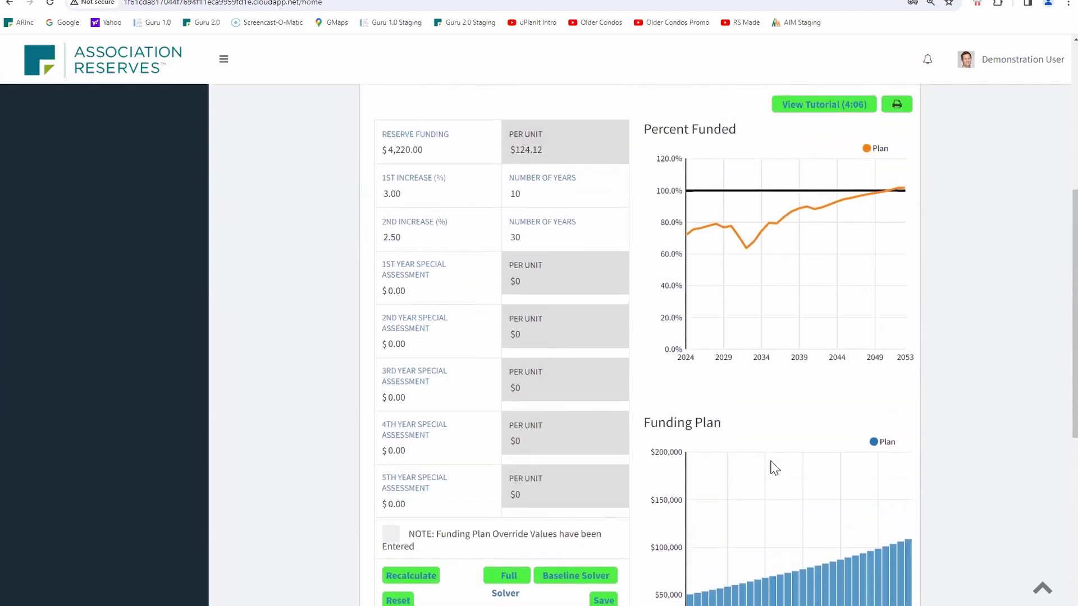
Set the starting balance to $192,755.00 in the Control Panel and save the settings.
{"action": "left_click", "coordinate": [567, 381]}
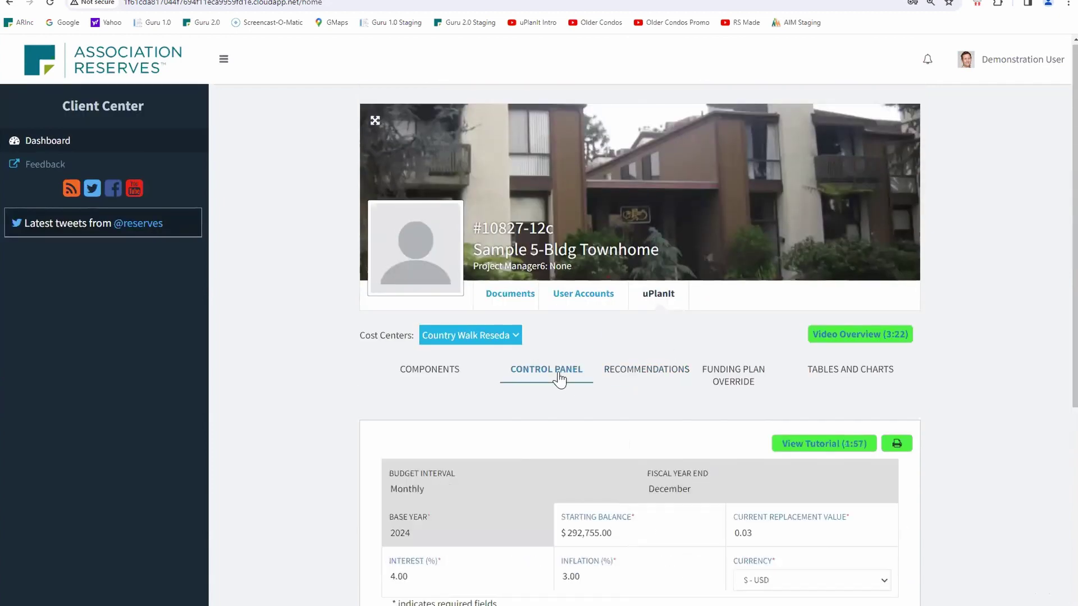
{"action": "left_click", "coordinate": [568, 534]}
{"action": "key", "text": "BackSpace"}
{"action": "type", "text": "1"}
{"action": "scroll", "coordinate": [621, 426], "scroll_direction": "down", "scroll_amount": 3}
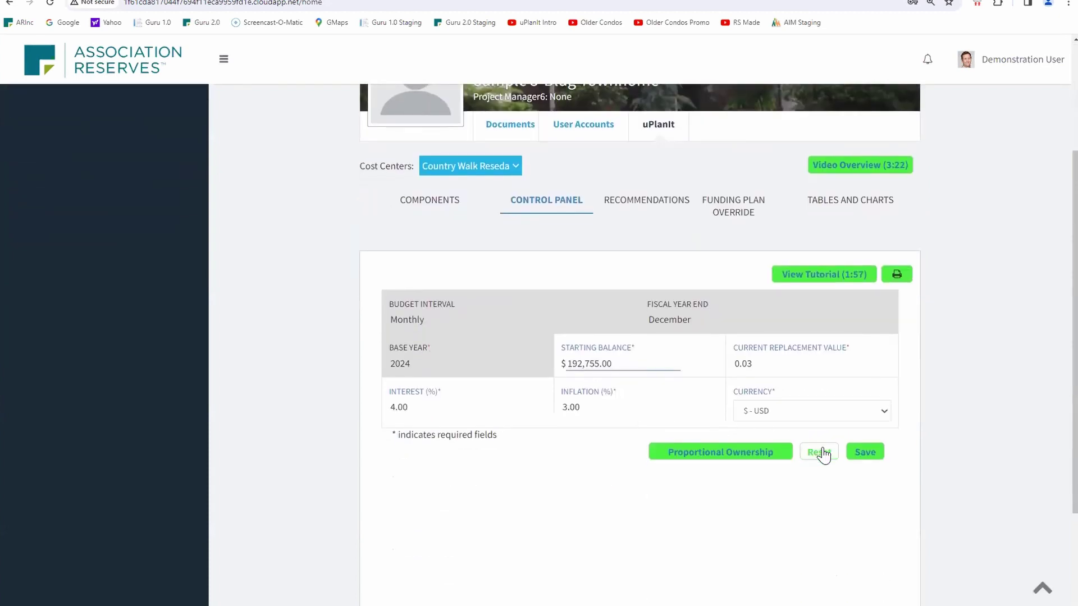
{"action": "left_click", "coordinate": [855, 454]}
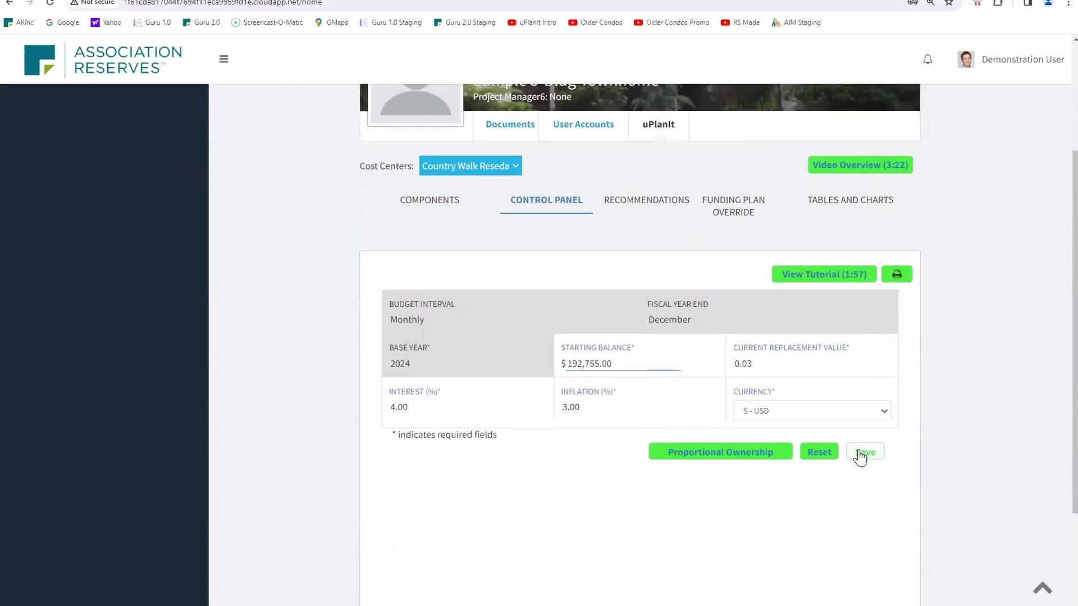
{"action": "left_click", "coordinate": [856, 454]}
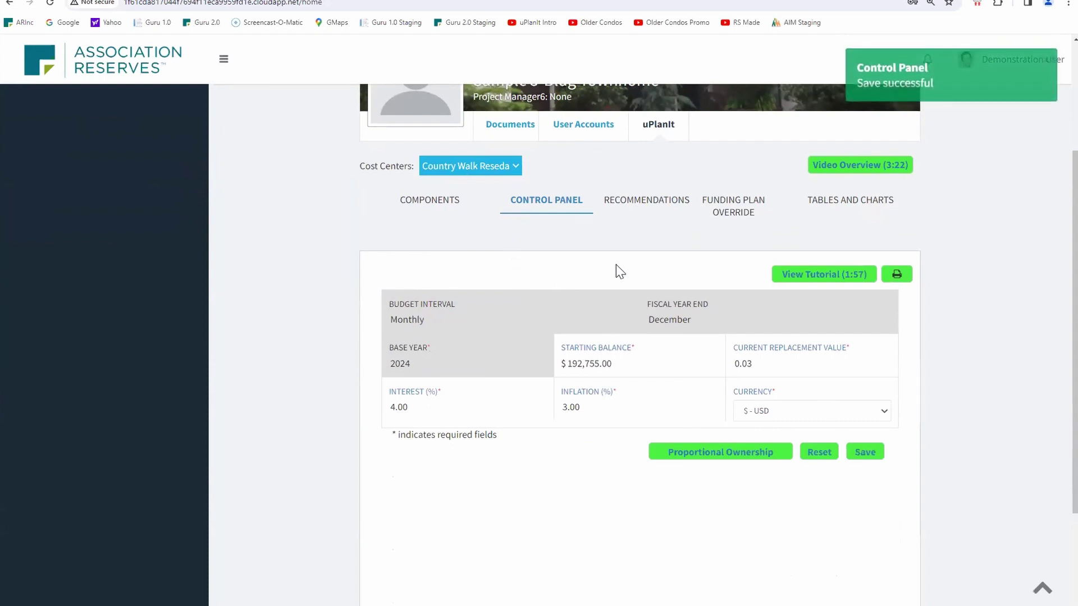
Check the lower starting balance's effect on Percent Funded and the Starting Information in Recommendations, and run the Full Solver.
{"action": "left_click", "coordinate": [642, 206]}
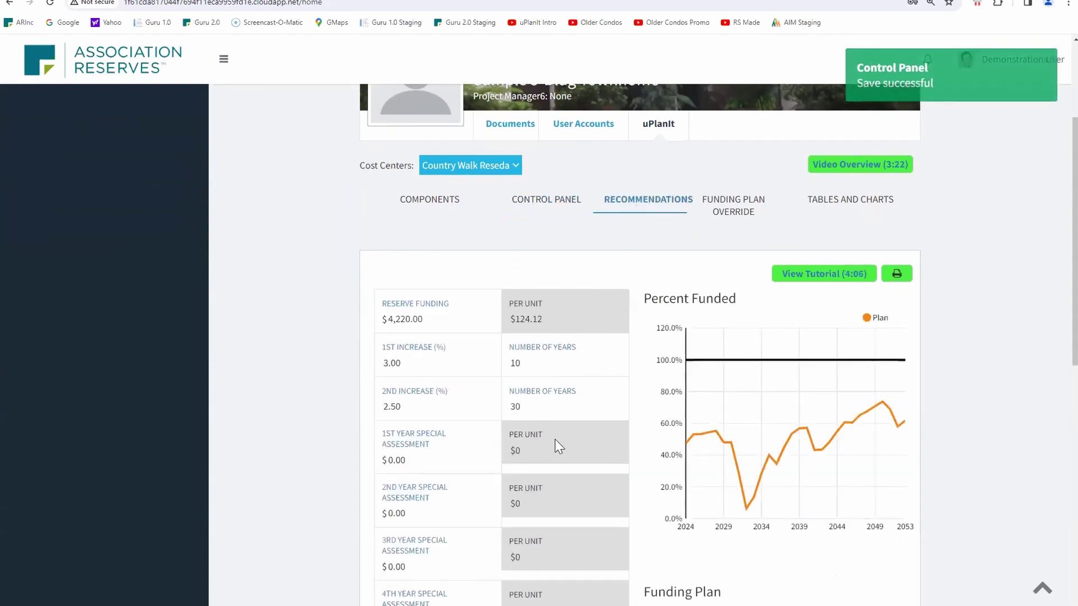
{"action": "scroll", "coordinate": [554, 436], "scroll_direction": "down", "scroll_amount": 5}
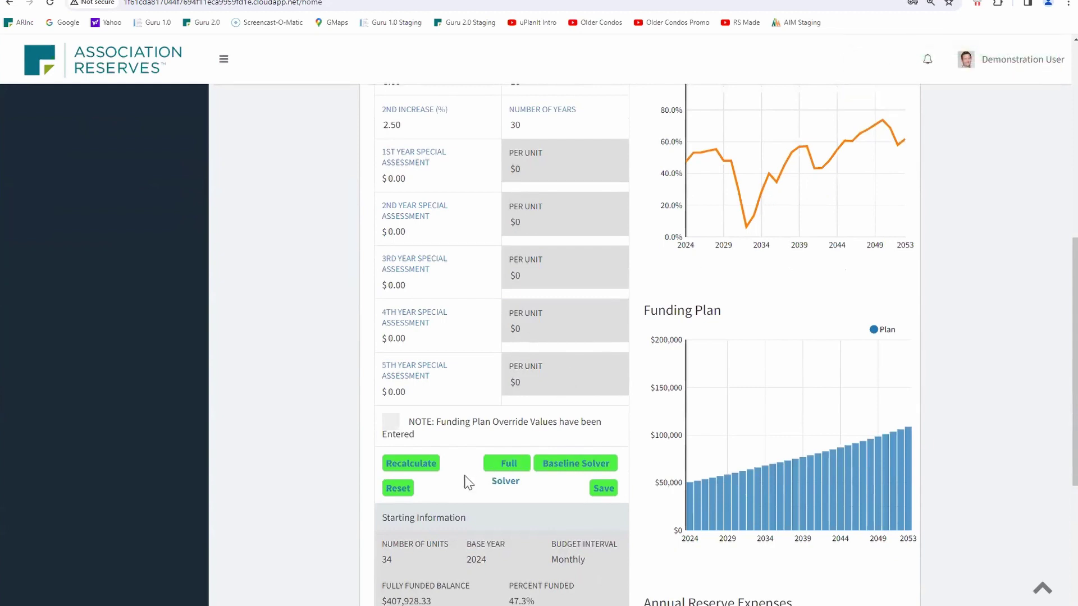
{"action": "scroll", "coordinate": [512, 531], "scroll_direction": "down", "scroll_amount": 3}
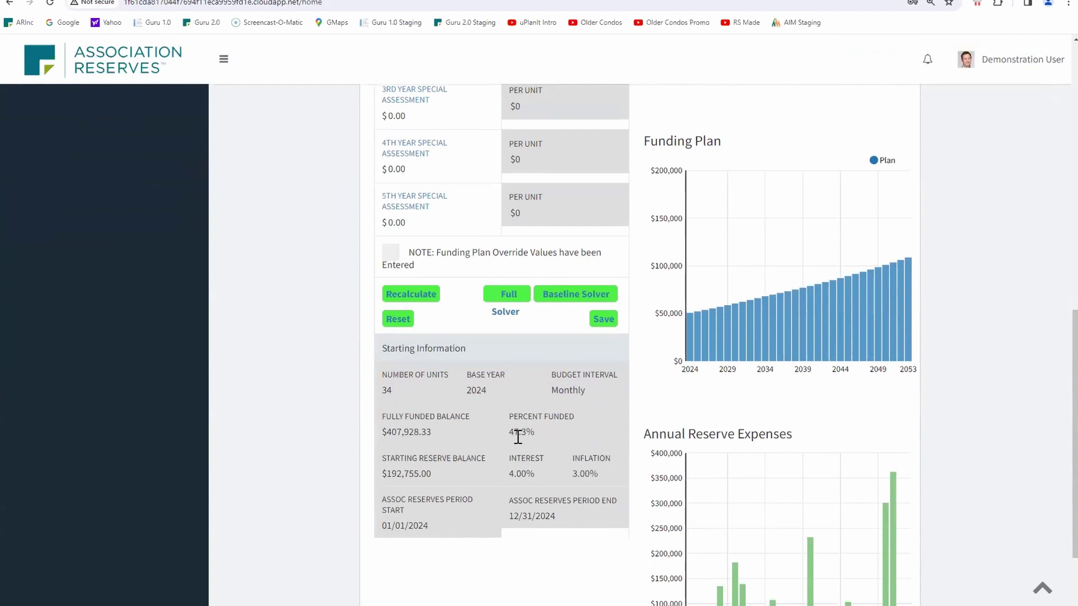
{"action": "scroll", "coordinate": [556, 393], "scroll_direction": "up", "scroll_amount": 5}
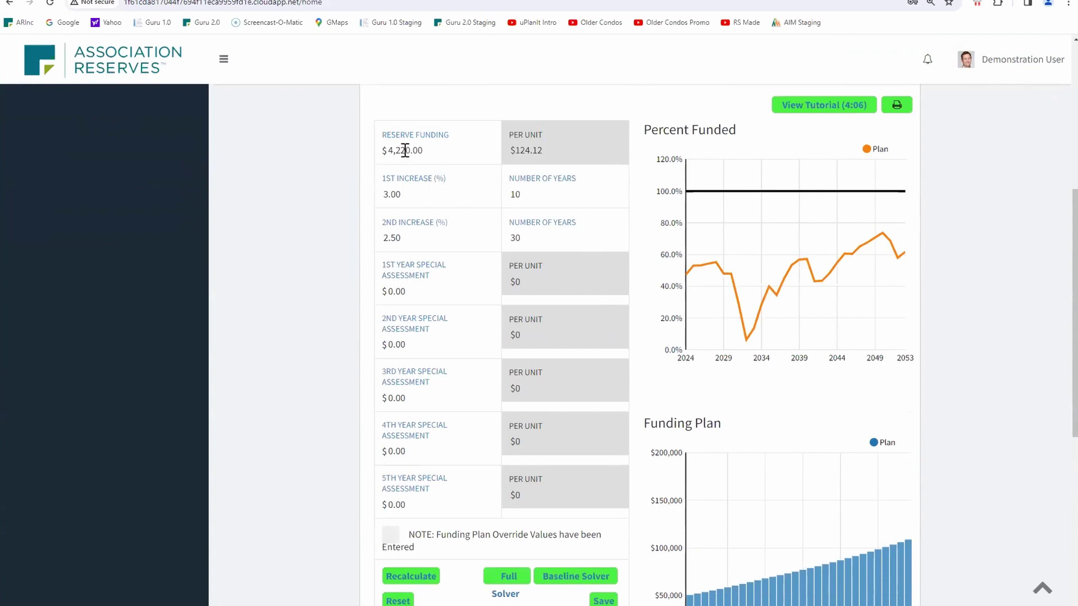
{"action": "left_click", "coordinate": [508, 582]}
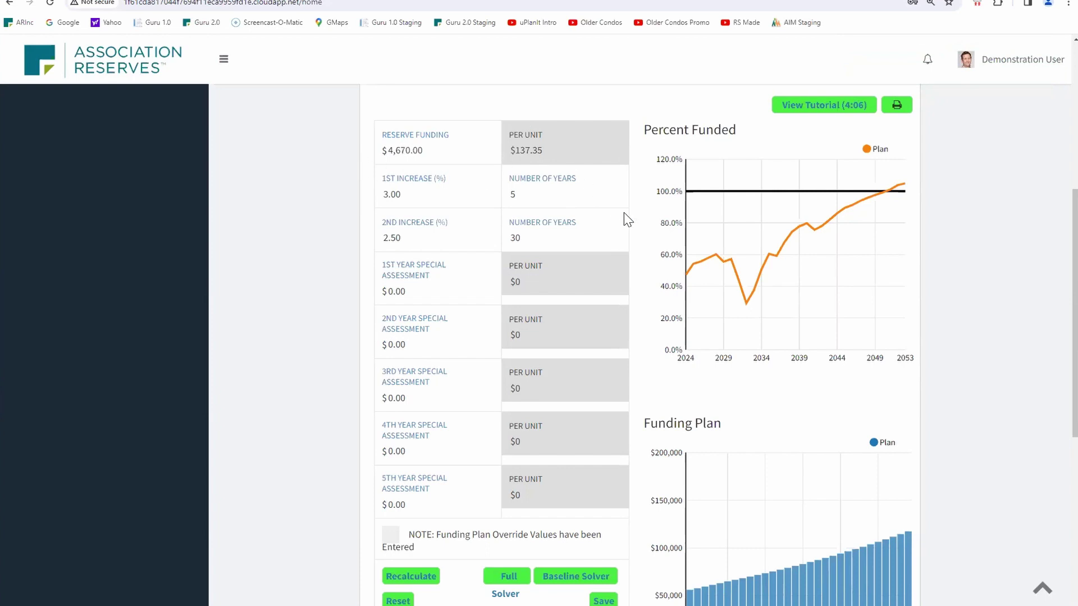
Set the starting balance to $92,755.00 in the Control Panel and save the settings.
{"action": "scroll", "coordinate": [625, 212], "scroll_direction": "up", "scroll_amount": 2}
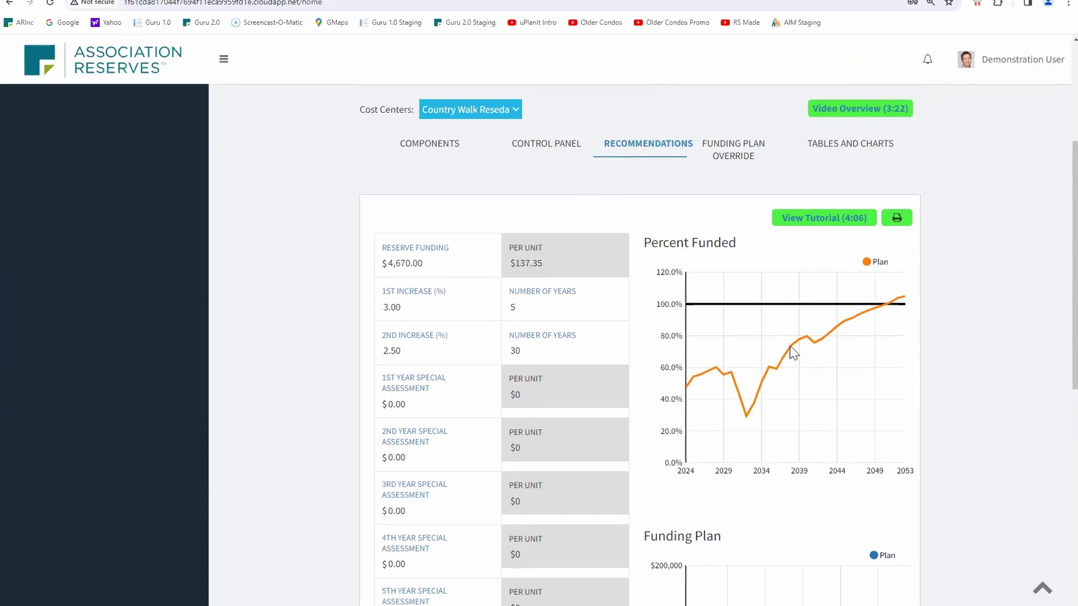
{"action": "scroll", "coordinate": [854, 375], "scroll_direction": "down", "scroll_amount": 3}
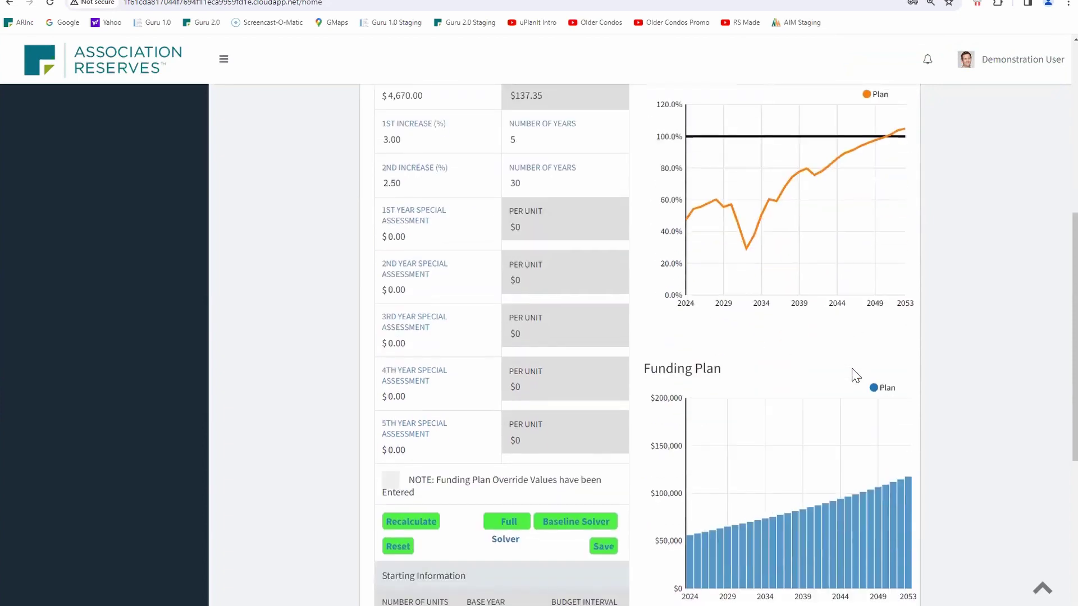
{"action": "scroll", "coordinate": [854, 374], "scroll_direction": "down", "scroll_amount": 4}
{"action": "scroll", "coordinate": [855, 375], "scroll_direction": "up", "scroll_amount": 7}
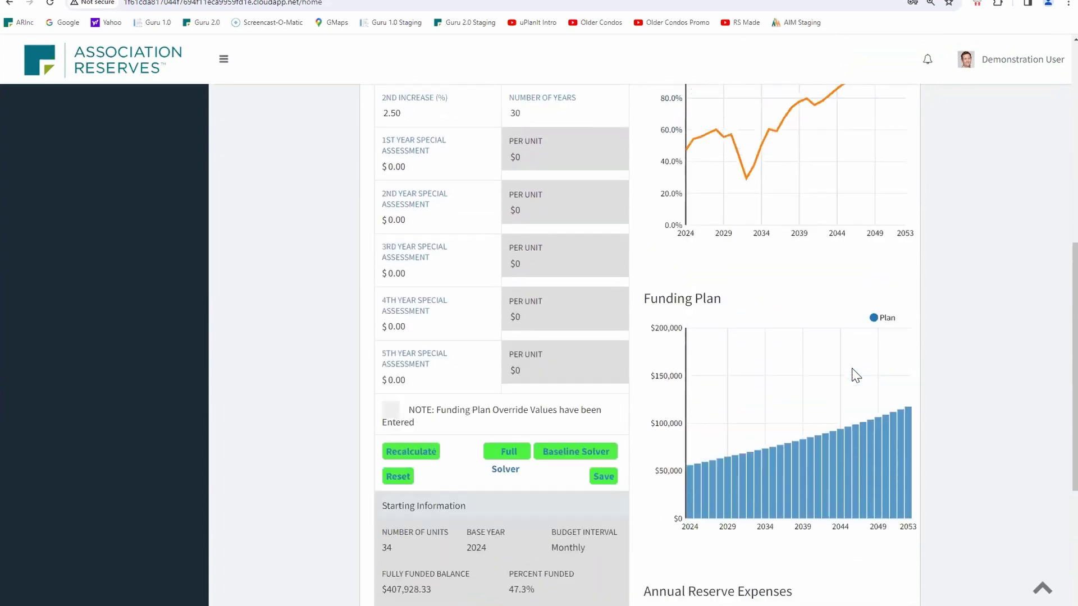
{"action": "scroll", "coordinate": [592, 169], "scroll_direction": "up", "scroll_amount": 1}
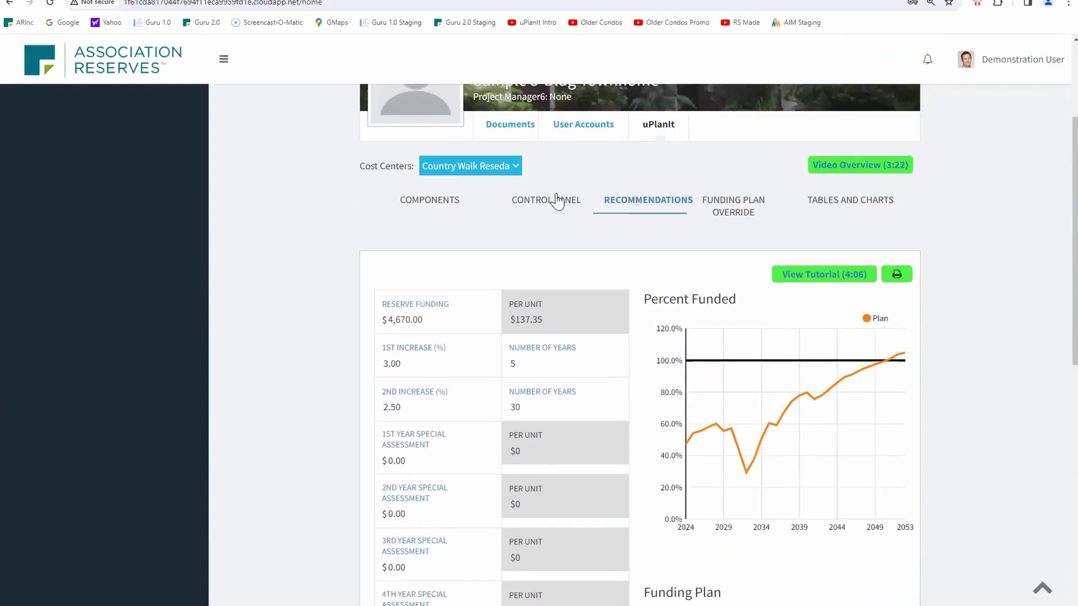
{"action": "left_click", "coordinate": [558, 203]}
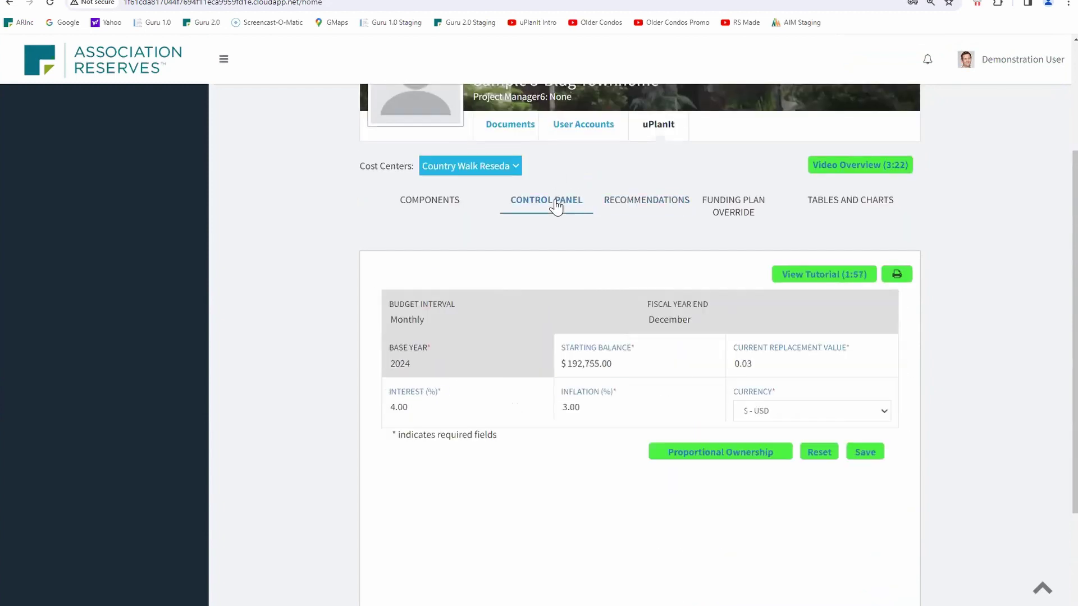
{"action": "left_click", "coordinate": [575, 364]}
{"action": "double_click", "coordinate": [575, 364]}
{"action": "type", "text": "92"}
{"action": "left_click", "coordinate": [859, 457]}
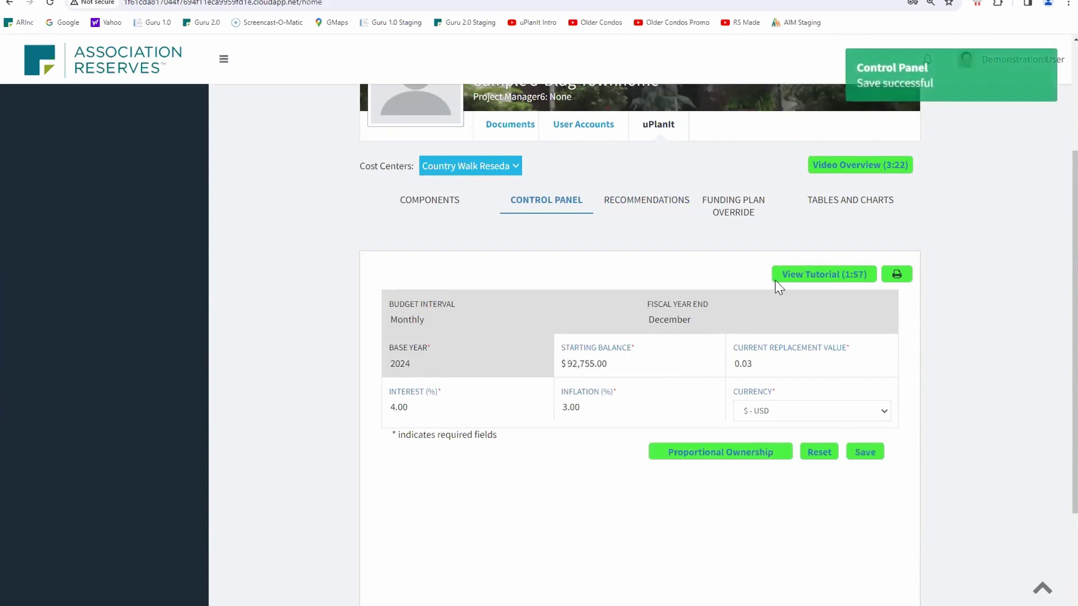
Examine the reduced starting balance's effect on Percent Funded, the Starting Information and the expense charts in Recommendations, rechecking the Control Panel balance.
{"action": "left_click", "coordinate": [647, 206]}
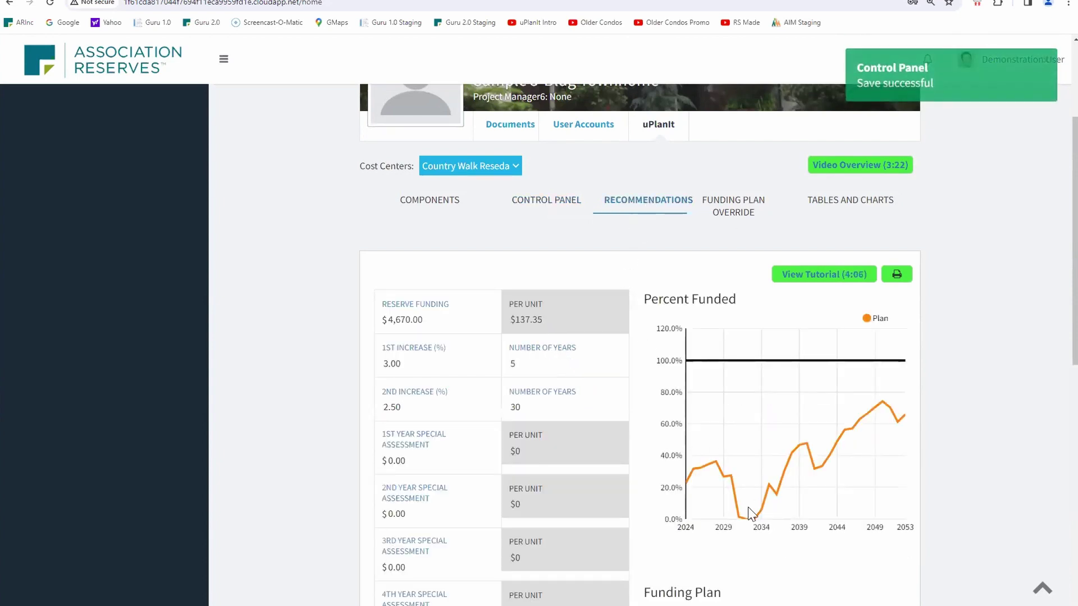
{"action": "scroll", "coordinate": [753, 520], "scroll_direction": "down", "scroll_amount": 2}
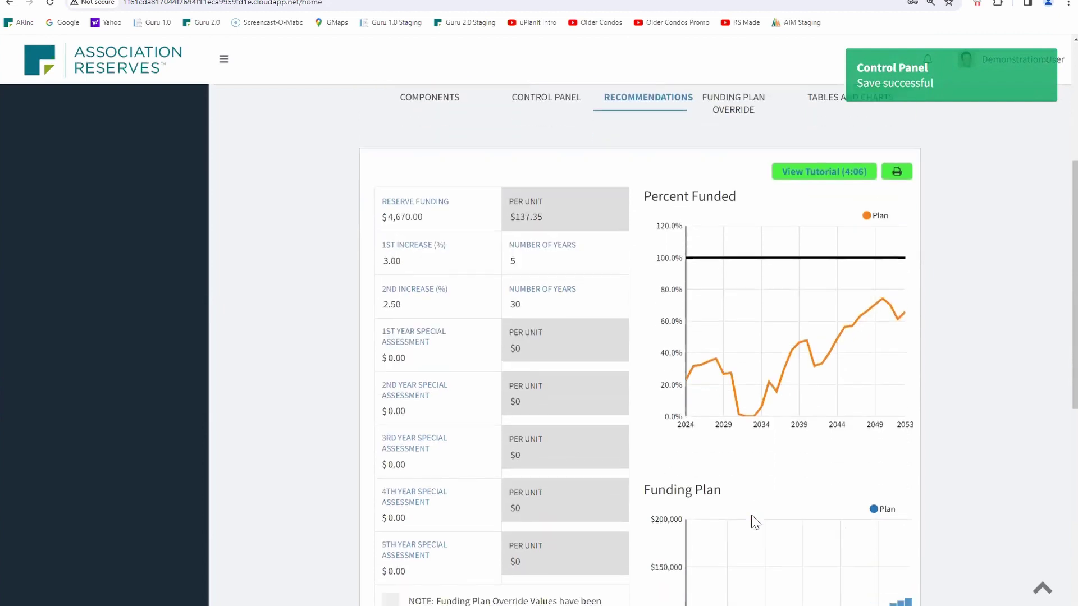
{"action": "scroll", "coordinate": [746, 501], "scroll_direction": "up", "scroll_amount": 2}
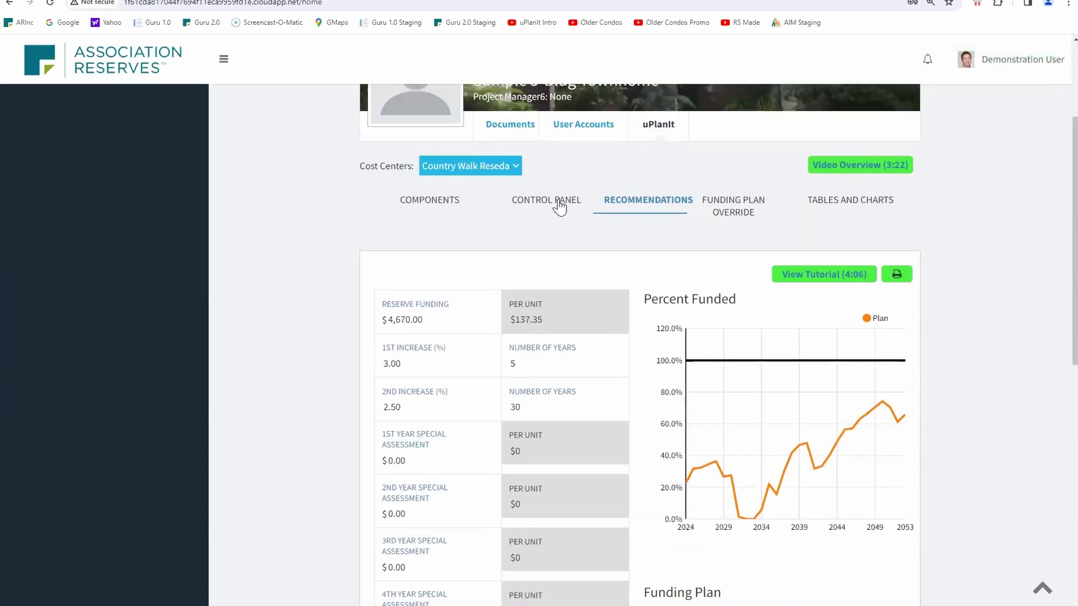
{"action": "left_click", "coordinate": [559, 204]}
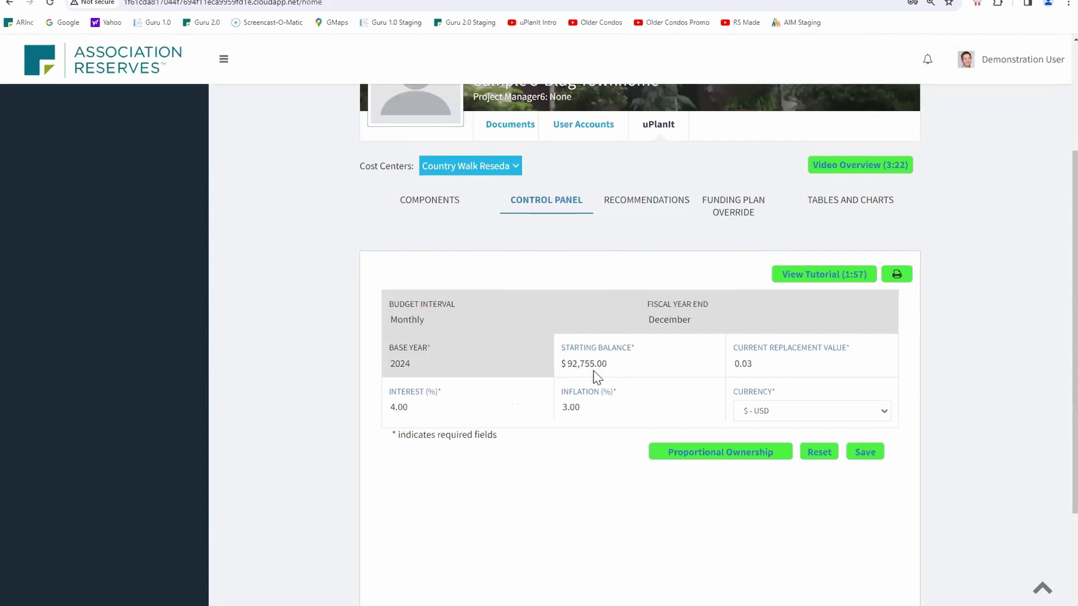
{"action": "left_click", "coordinate": [655, 200]}
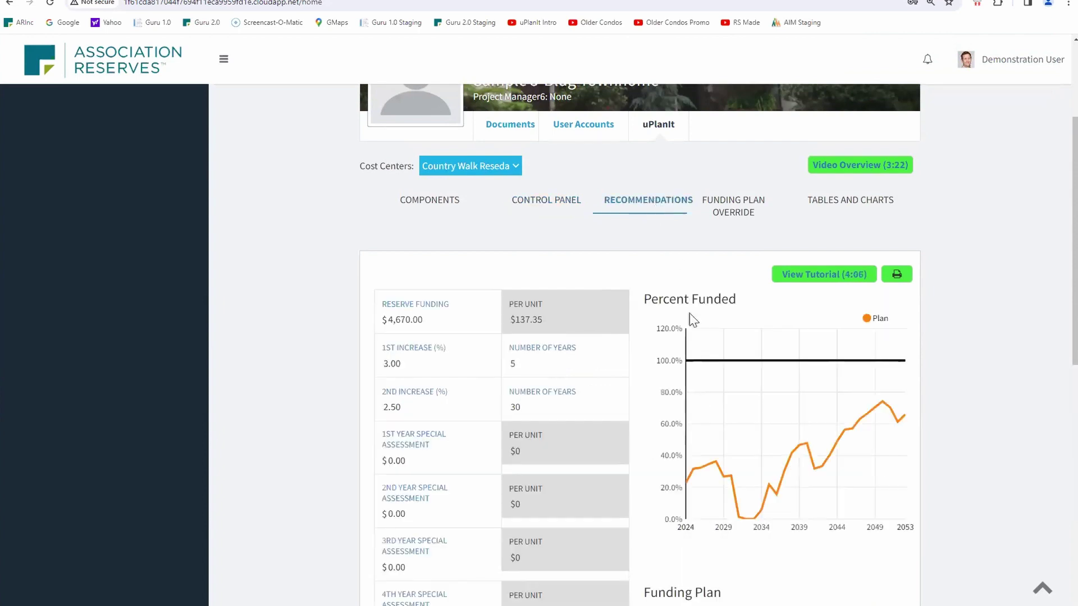
{"action": "scroll", "coordinate": [699, 409], "scroll_direction": "down", "scroll_amount": 7}
{"action": "scroll", "coordinate": [701, 415], "scroll_direction": "down", "scroll_amount": 3}
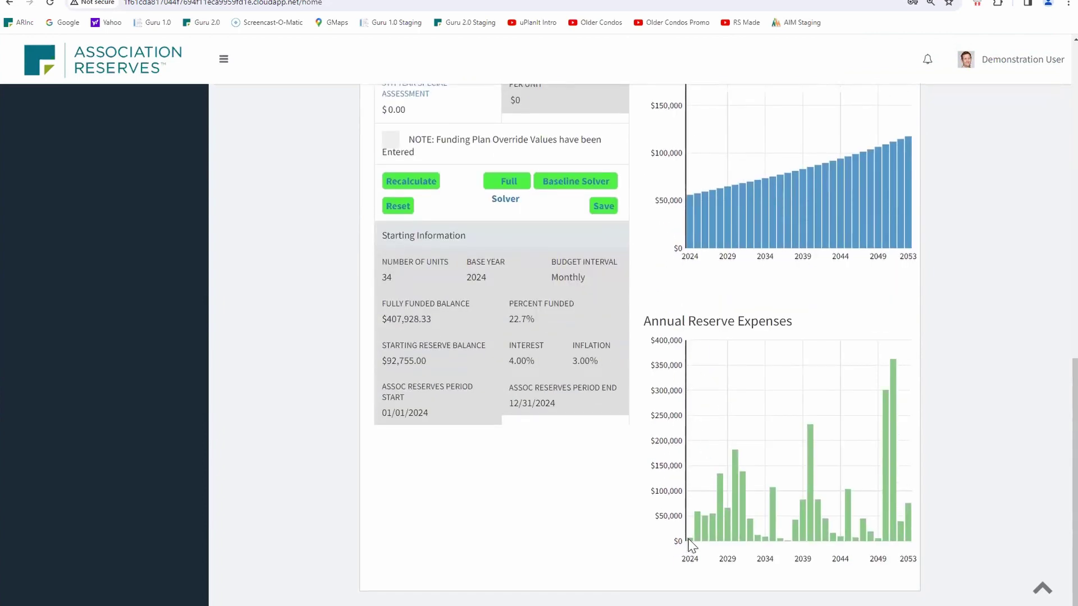
{"action": "scroll", "coordinate": [696, 410], "scroll_direction": "up", "scroll_amount": 6}
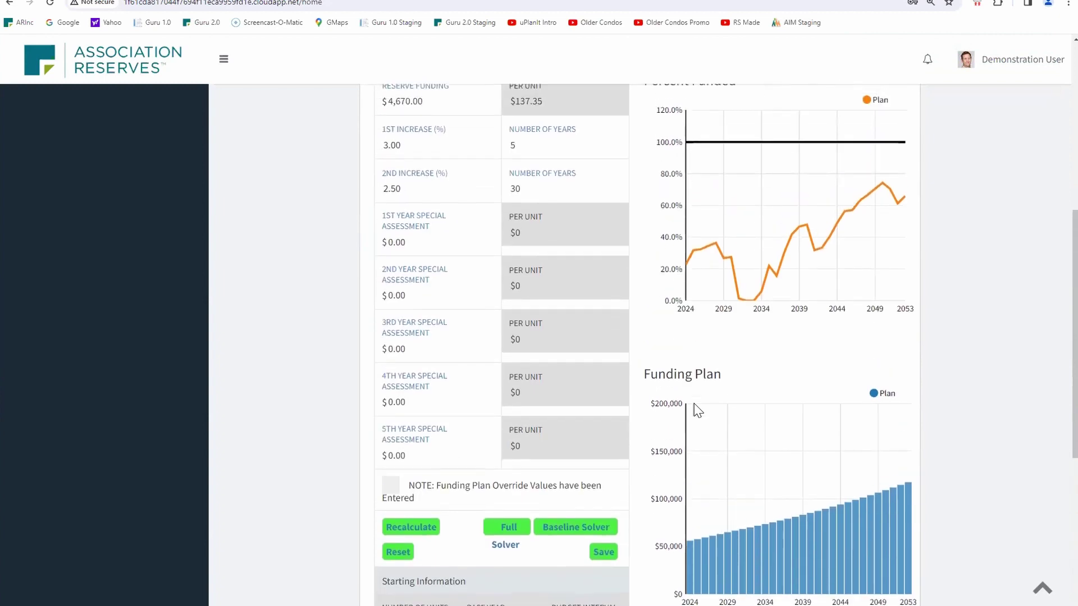
{"action": "scroll", "coordinate": [698, 411], "scroll_direction": "up", "scroll_amount": 2}
{"action": "scroll", "coordinate": [685, 305], "scroll_direction": "down", "scroll_amount": 2}
Run the Full Solver and review the resulting funding rate, increases, special assessment and charts.
{"action": "left_click", "coordinate": [509, 522]}
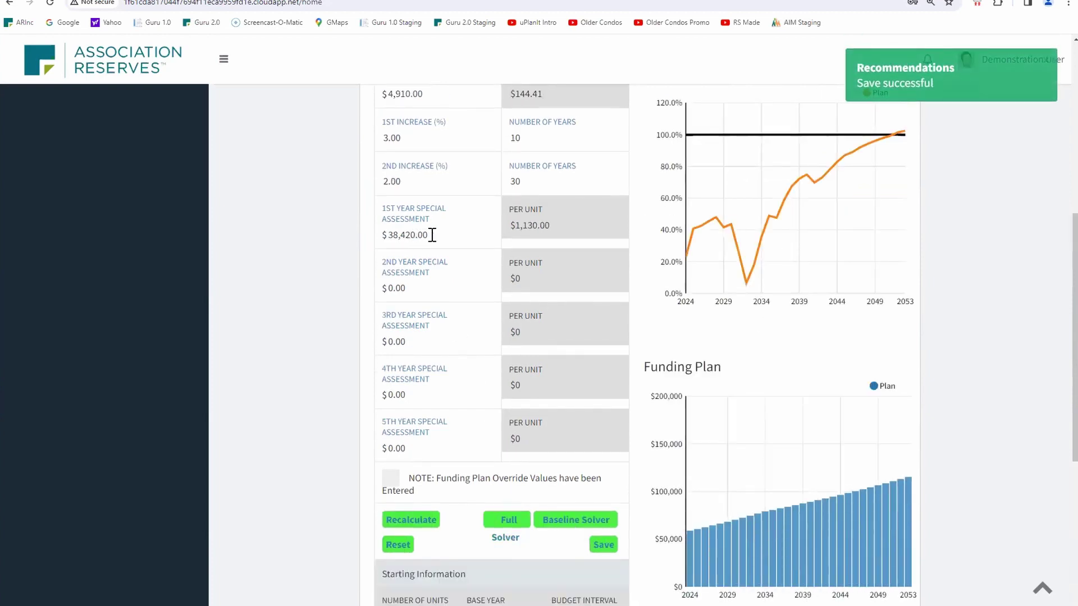
{"action": "scroll", "coordinate": [472, 230], "scroll_direction": "up", "scroll_amount": 2}
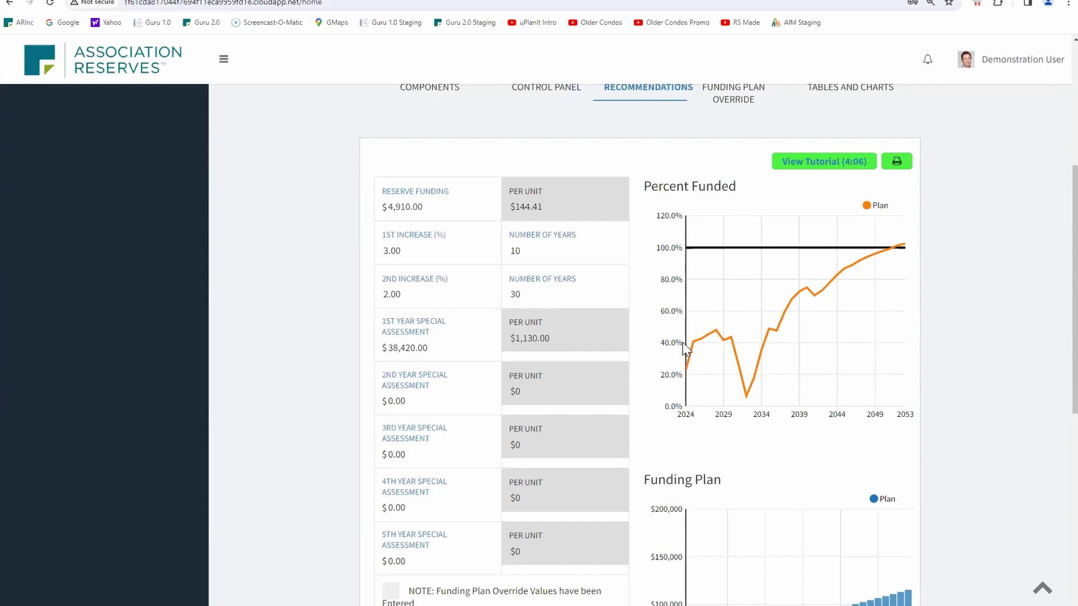
{"action": "scroll", "coordinate": [729, 288], "scroll_direction": "down", "scroll_amount": 4}
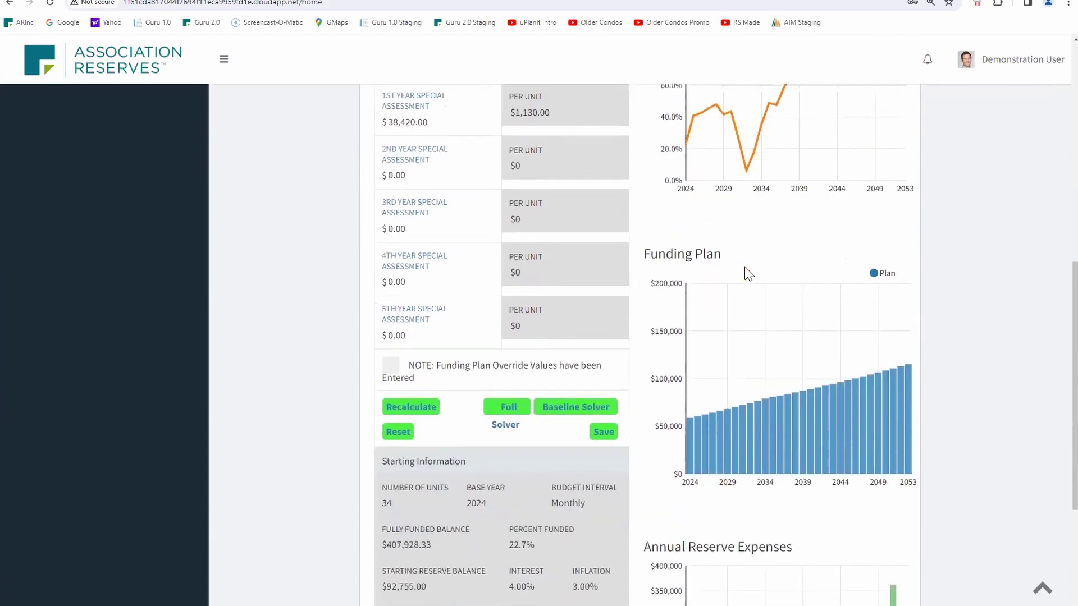
{"action": "scroll", "coordinate": [745, 270], "scroll_direction": "up", "scroll_amount": 3}
{"action": "scroll", "coordinate": [785, 309], "scroll_direction": "down", "scroll_amount": 3}
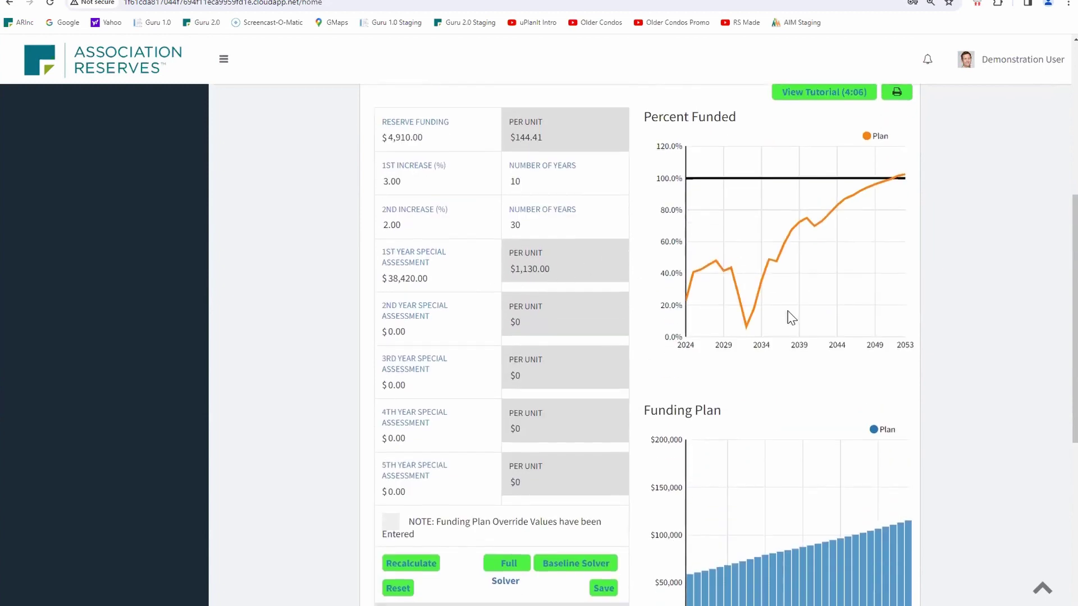
{"action": "scroll", "coordinate": [780, 303], "scroll_direction": "up", "scroll_amount": 4}
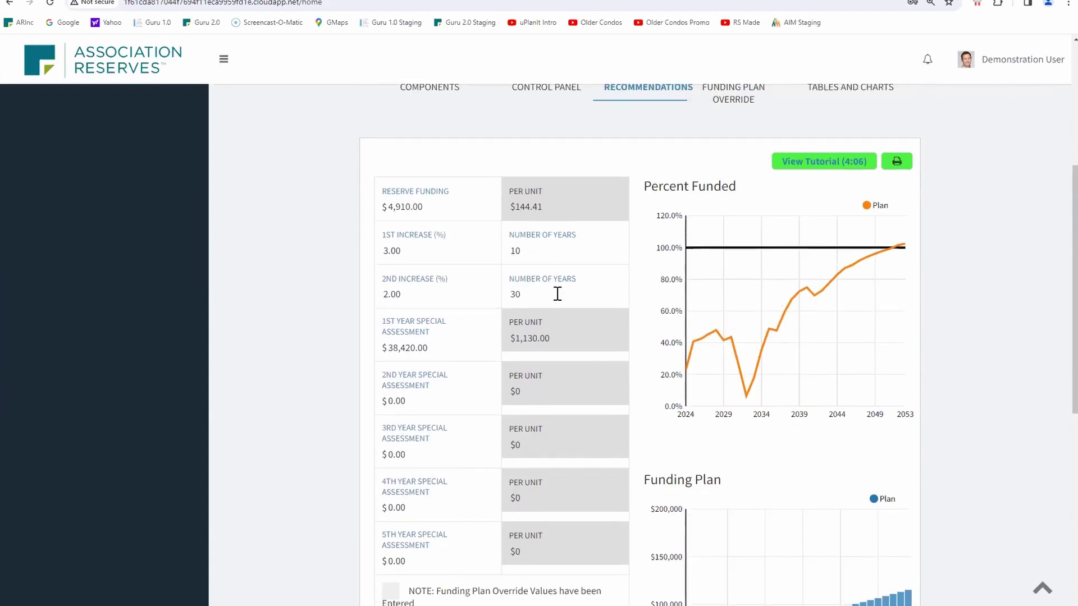
Set the 1st year special assessment to $34,000 and recalculate the plan.
{"action": "scroll", "coordinate": [466, 304], "scroll_direction": "down", "scroll_amount": 1}
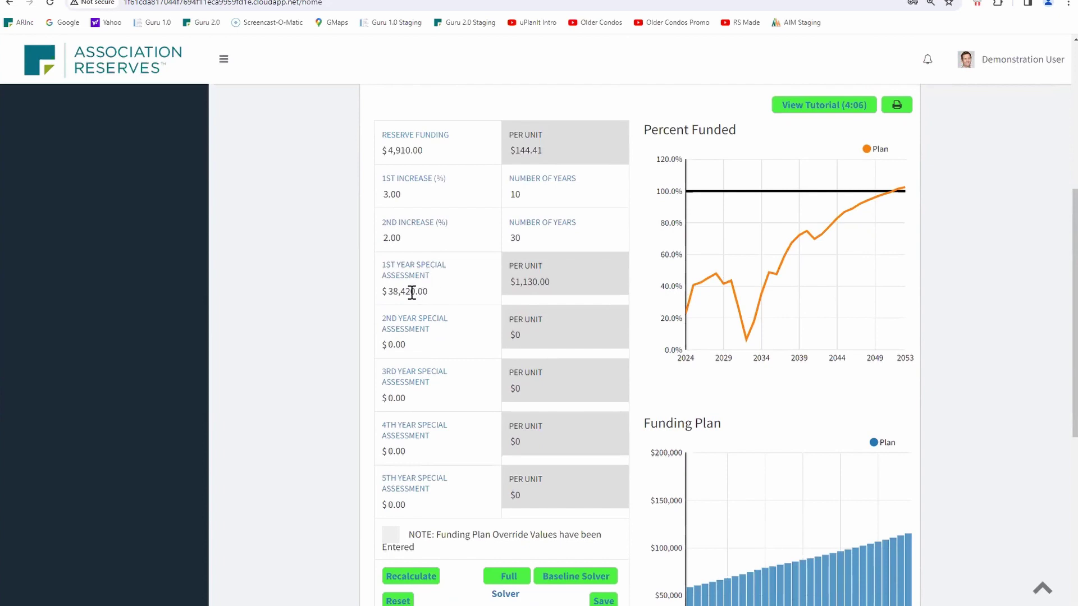
{"action": "left_click", "coordinate": [411, 292]}
{"action": "scroll", "coordinate": [614, 279], "scroll_direction": "down", "scroll_amount": 1}
{"action": "key", "text": "BackSpace"}
{"action": "key", "text": "BackSpace"}
{"action": "key", "text": "BackSpace"}
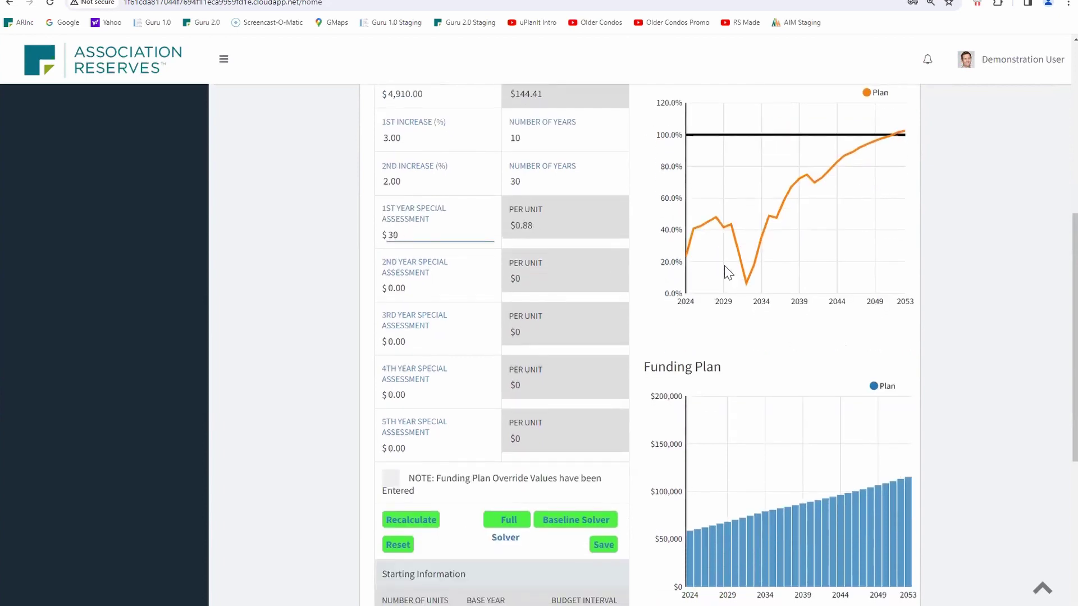
{"action": "key", "text": "BackSpace"}
{"action": "type", "text": "34000"}
{"action": "key", "text": "Delete"}
{"action": "key", "text": "Tab"}
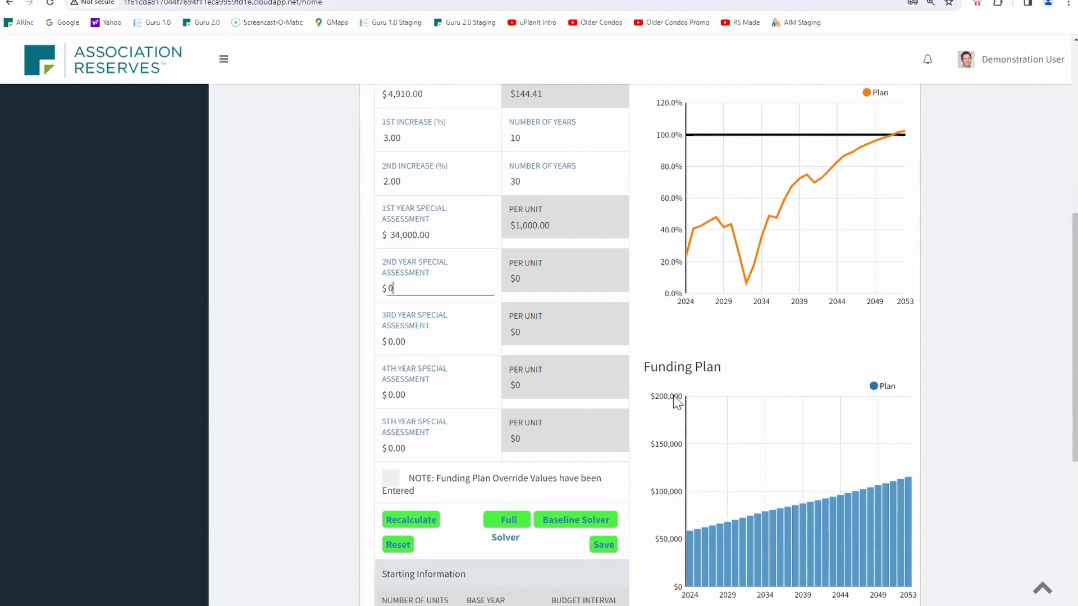
{"action": "left_click", "coordinate": [420, 521]}
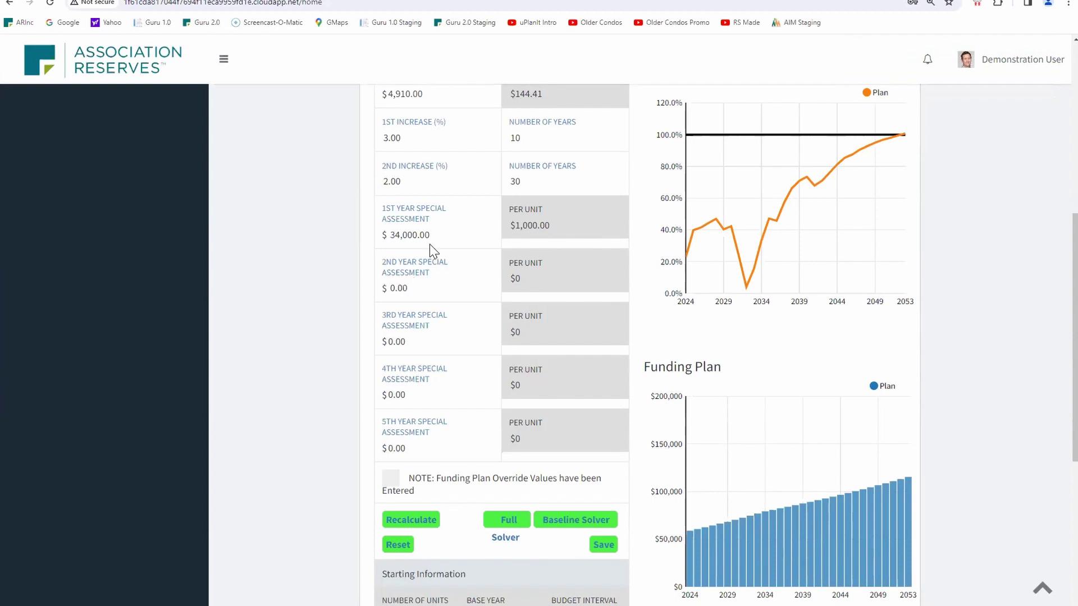
Split the special assessment into $17,000 for each of the 1st and 2nd years, and recalculate the plan.
{"action": "scroll", "coordinate": [738, 421], "scroll_direction": "down", "scroll_amount": 5}
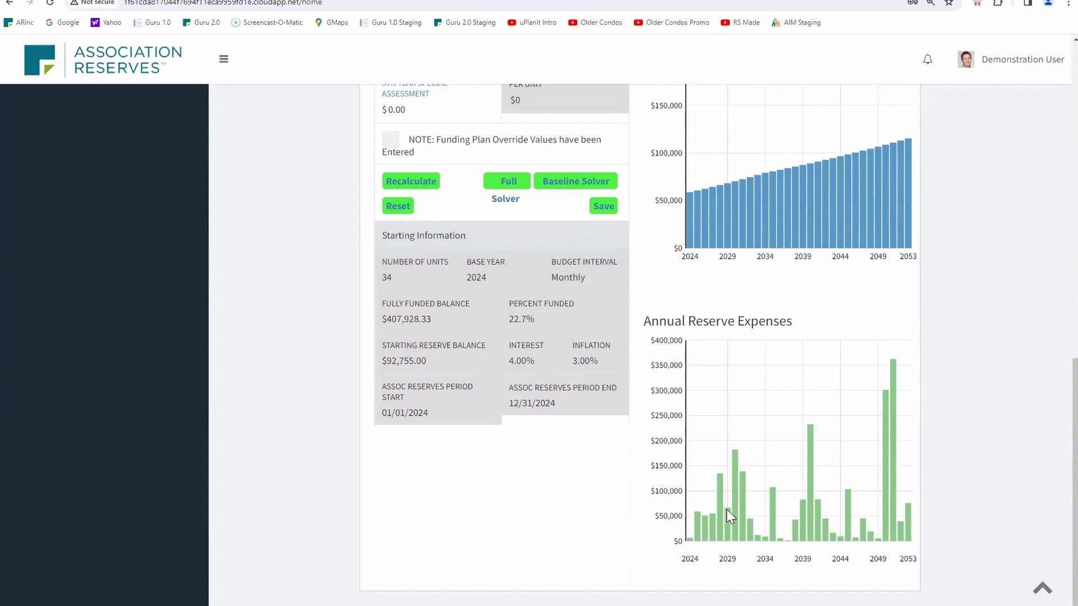
{"action": "scroll", "coordinate": [491, 284], "scroll_direction": "up", "scroll_amount": 5}
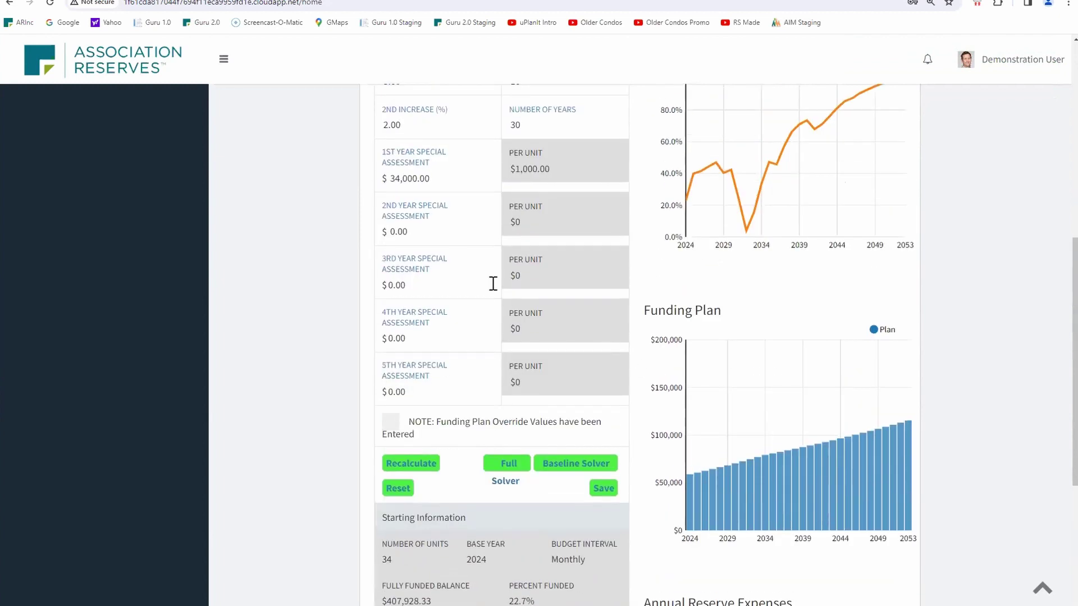
{"action": "left_click", "coordinate": [432, 179]}
{"action": "key", "text": "BackSpace"}
{"action": "key", "text": "BackSpace"}
{"action": "key", "text": "BackSpace"}
{"action": "key", "text": "BackSpace"}
{"action": "key", "text": "BackSpace"}
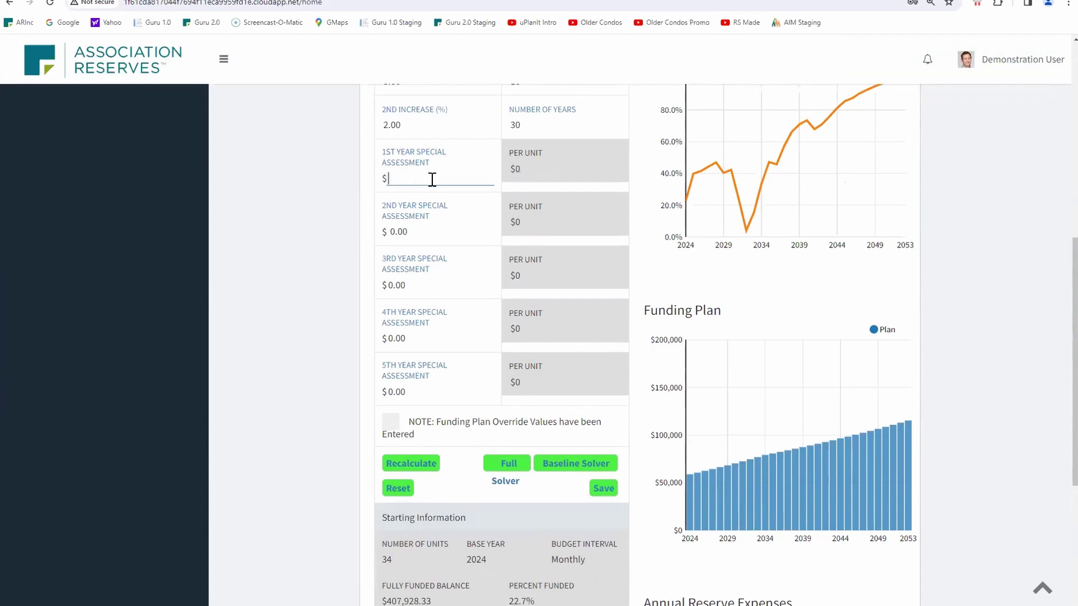
{"action": "type", "text": "17000"}
{"action": "left_click", "coordinate": [410, 235]}
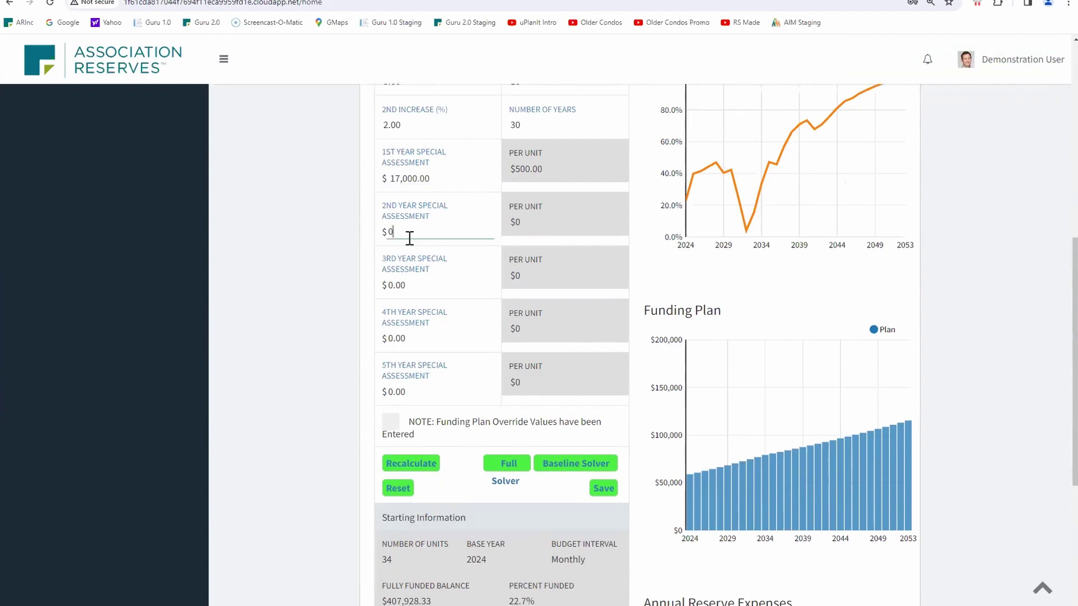
{"action": "type", "text": "17,000"}
{"action": "key", "text": "Tab"}
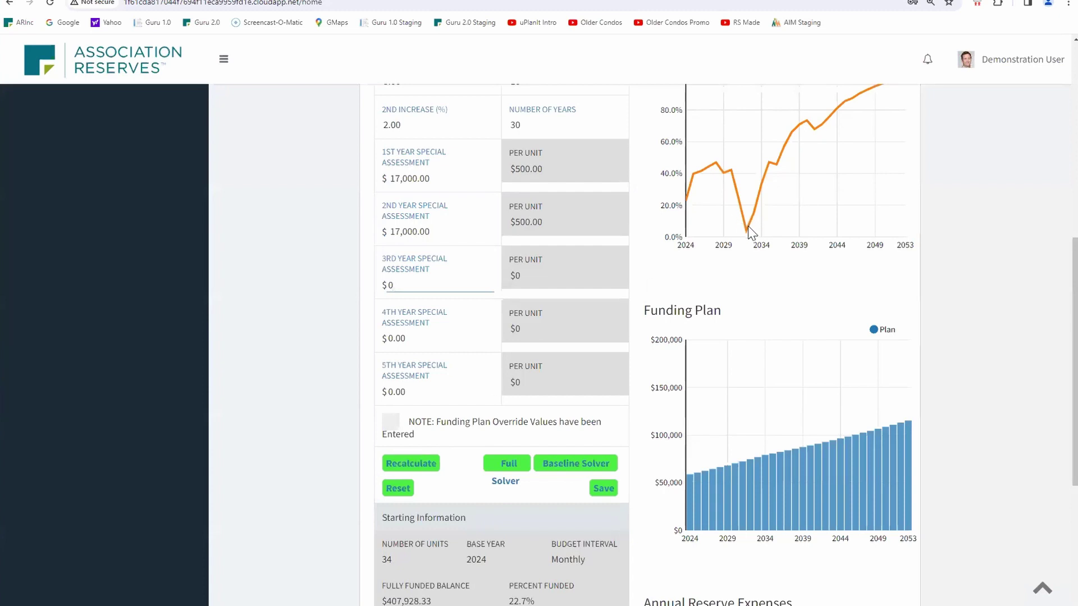
{"action": "left_click", "coordinate": [418, 466]}
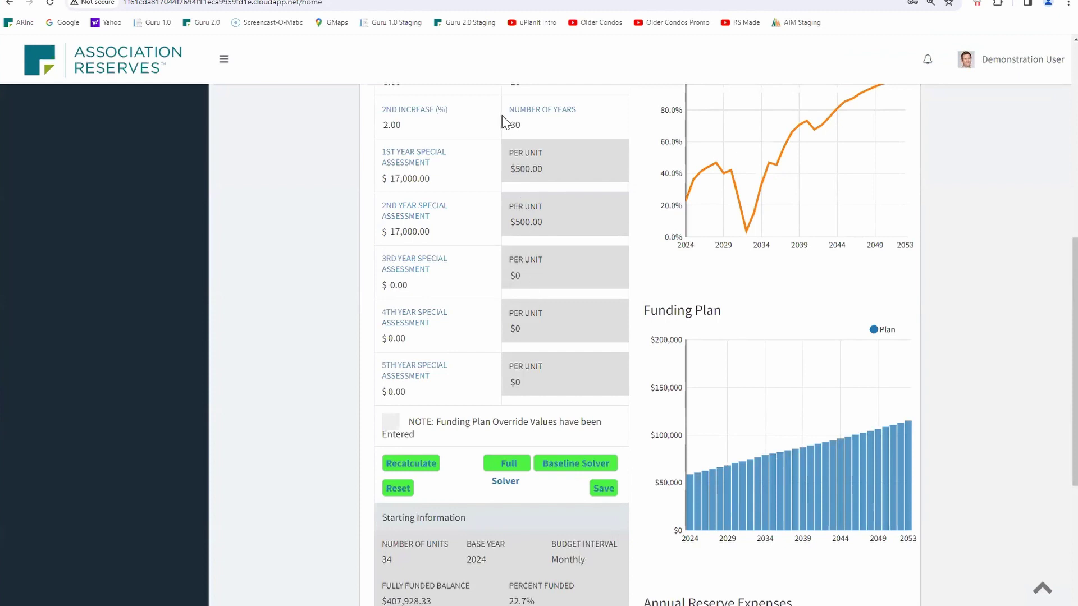
Clear the 1st and 2nd year special assessments to $0, recalculate the plan, and review the Percent Funded chart.
{"action": "scroll", "coordinate": [501, 155], "scroll_direction": "up", "scroll_amount": 5}
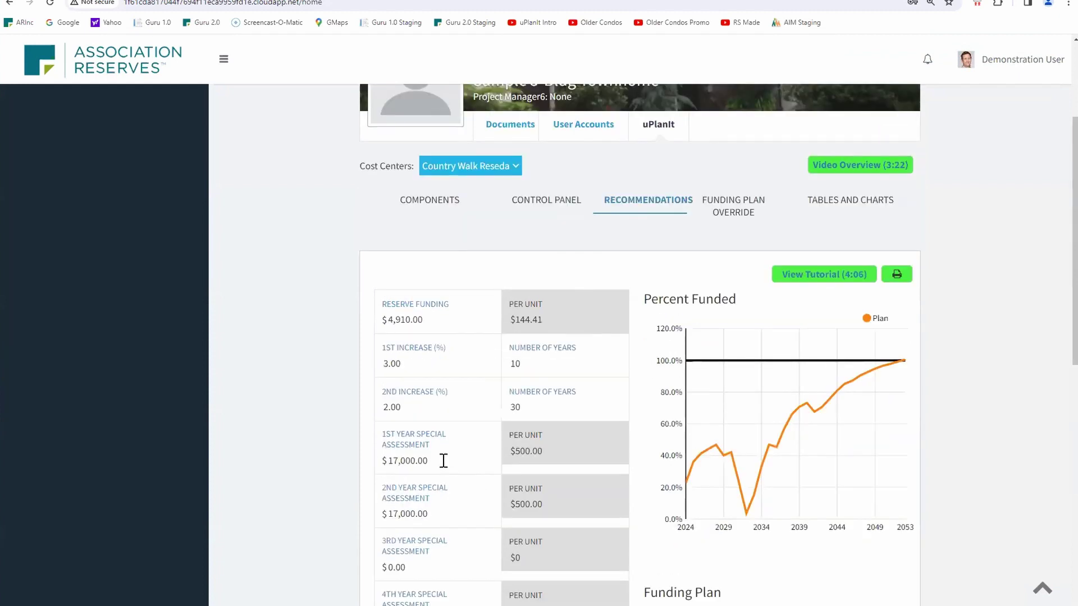
{"action": "left_click", "coordinate": [442, 460]}
{"action": "key", "text": "BackSpace"}
{"action": "key", "text": "BackSpace"}
{"action": "key", "text": "BackSpace"}
{"action": "key", "text": "BackSpace"}
{"action": "key", "text": "BackSpace"}
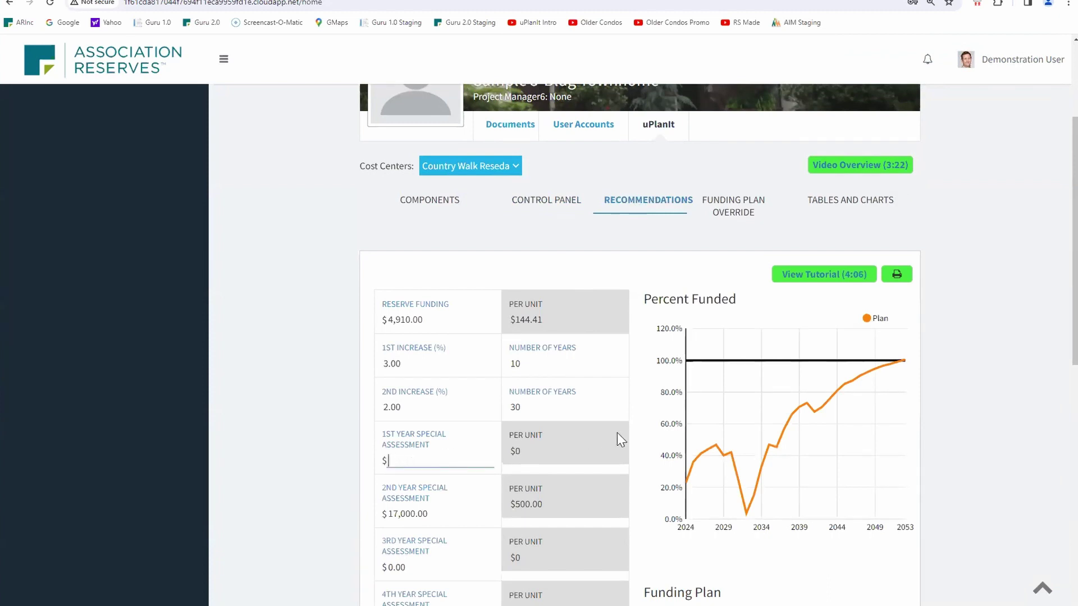
{"action": "left_click", "coordinate": [450, 514]}
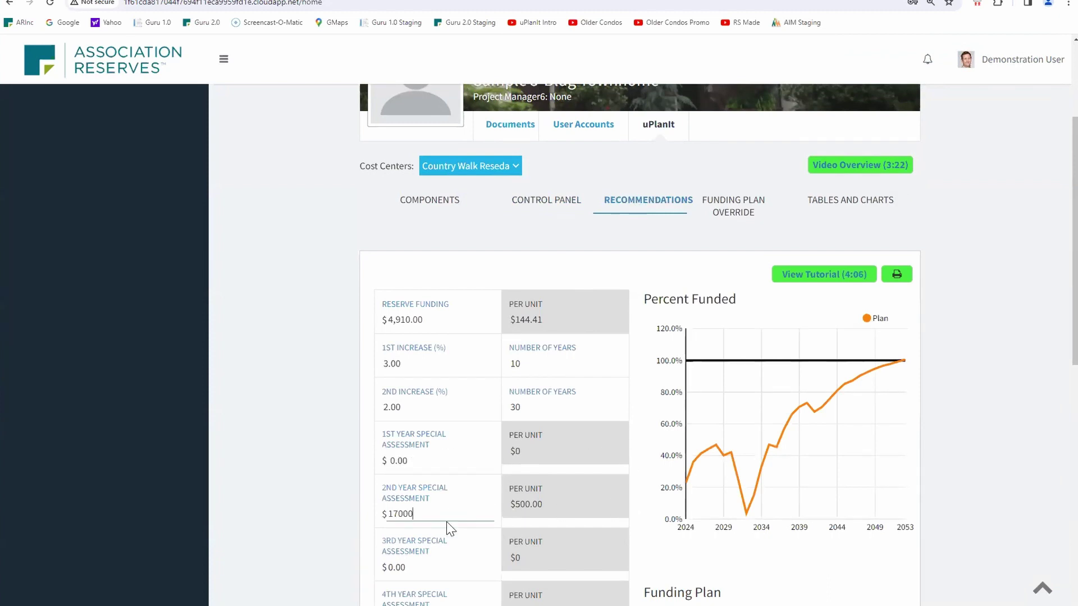
{"action": "key", "text": "BackSpace"}
{"action": "key", "text": "BackSpace"}
{"action": "key", "text": "BackSpace"}
{"action": "key", "text": "BackSpace"}
{"action": "key", "text": "BackSpace"}
{"action": "type", "text": "0"}
{"action": "scroll", "coordinate": [449, 528], "scroll_direction": "down", "scroll_amount": 3}
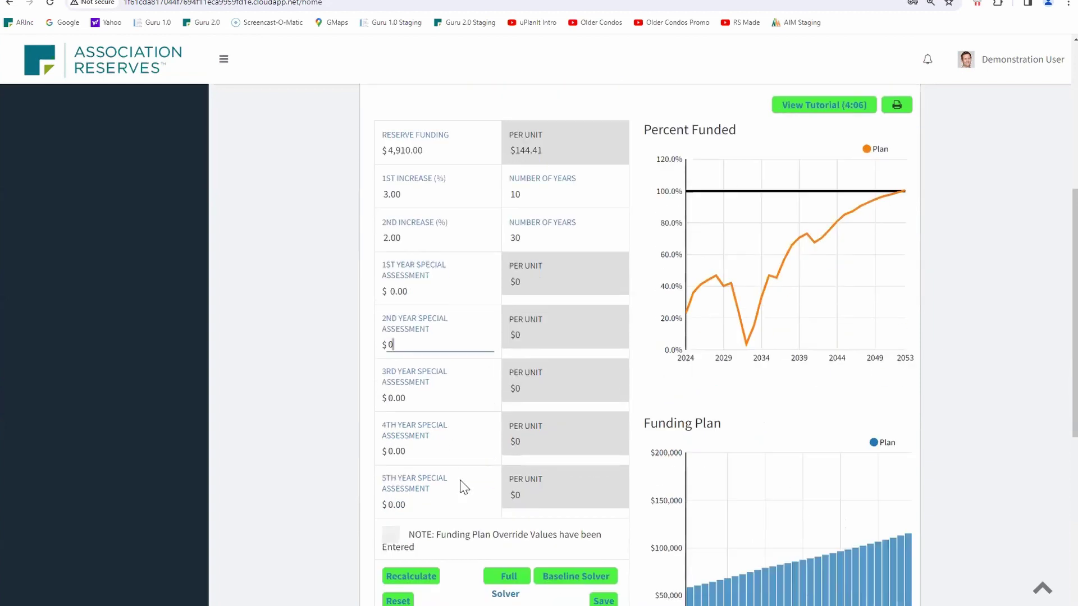
{"action": "left_click", "coordinate": [425, 578]}
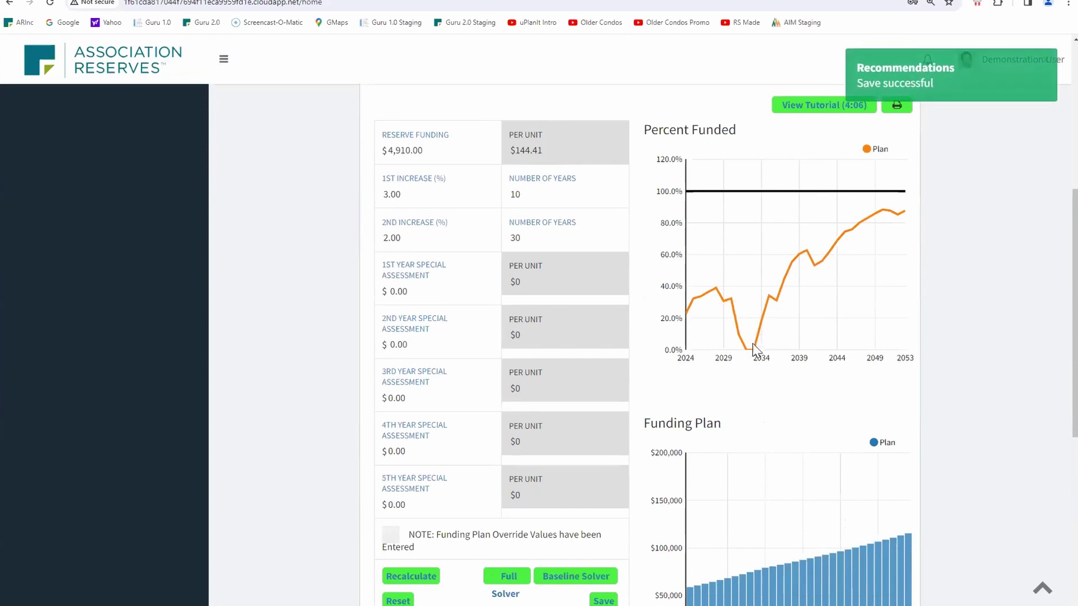
{"action": "scroll", "coordinate": [718, 298], "scroll_direction": "up", "scroll_amount": 4}
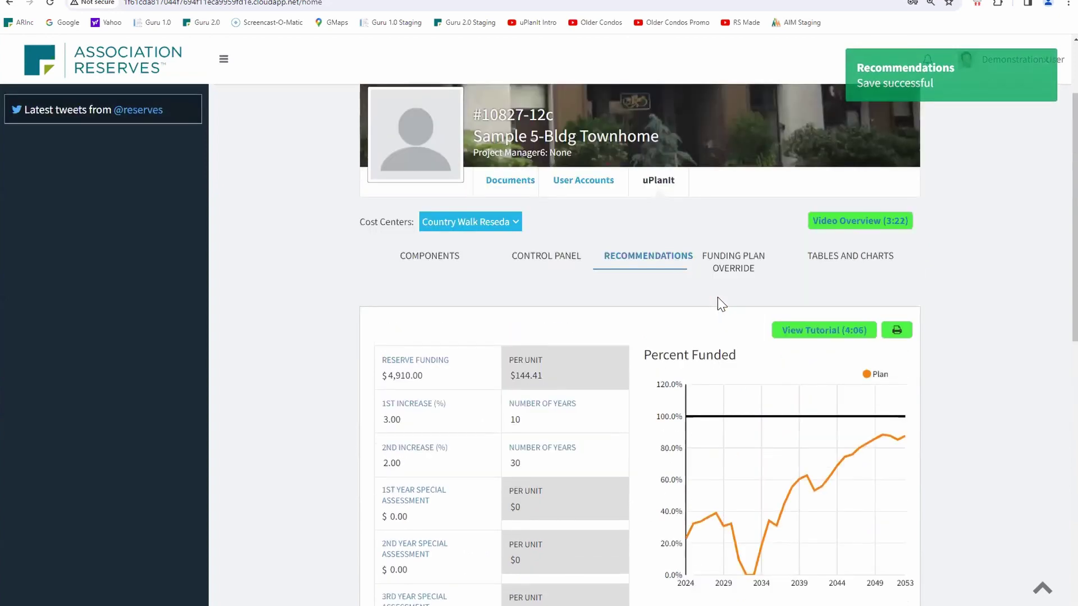
{"action": "scroll", "coordinate": [601, 362], "scroll_direction": "down", "scroll_amount": 2}
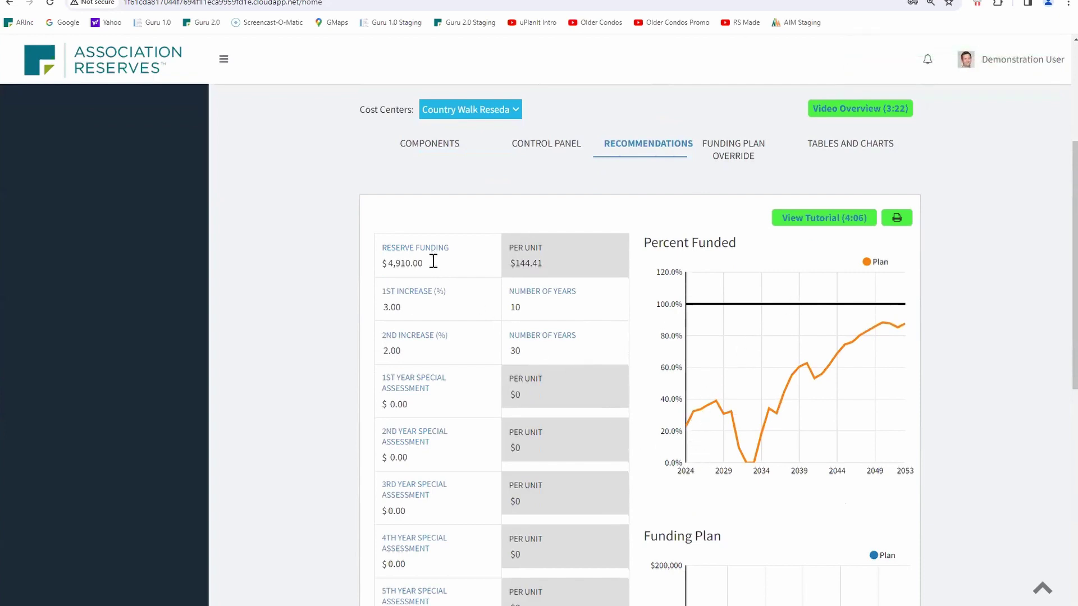
Set the 1st increase to 10% for 5 years and recalculate the plan.
{"action": "scroll", "coordinate": [751, 411], "scroll_direction": "down", "scroll_amount": 3}
{"action": "scroll", "coordinate": [707, 301], "scroll_direction": "up", "scroll_amount": 3}
{"action": "scroll", "coordinate": [414, 257], "scroll_direction": "down", "scroll_amount": 1}
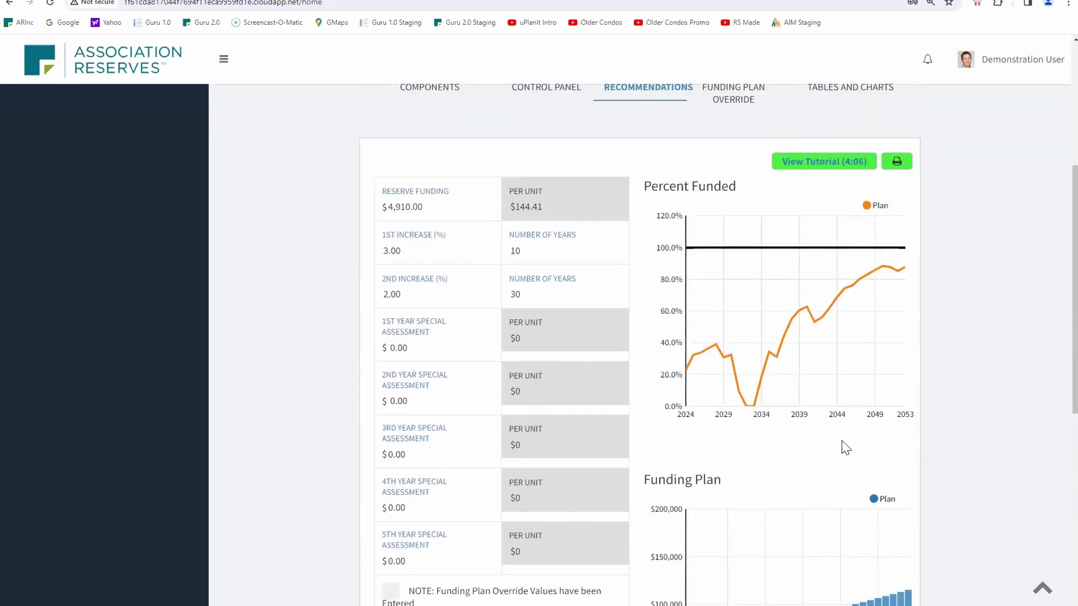
{"action": "scroll", "coordinate": [842, 449], "scroll_direction": "down", "scroll_amount": 2}
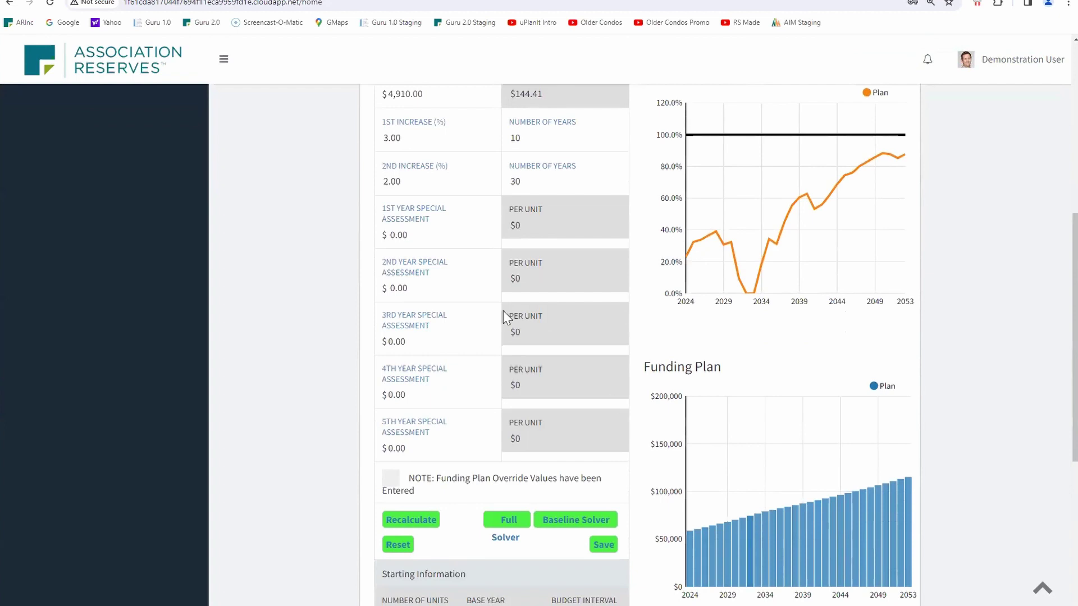
{"action": "scroll", "coordinate": [503, 311], "scroll_direction": "up", "scroll_amount": 1}
{"action": "scroll", "coordinate": [399, 236], "scroll_direction": "up", "scroll_amount": 3}
{"action": "left_click", "coordinate": [396, 307]}
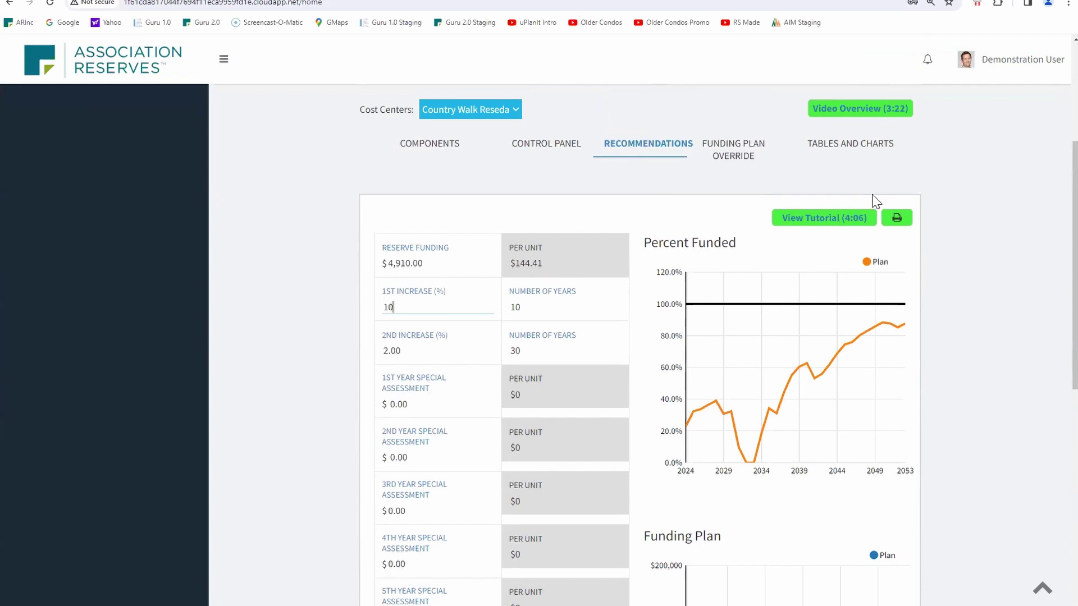
{"action": "type", "text": "10"}
{"action": "left_click", "coordinate": [542, 306]}
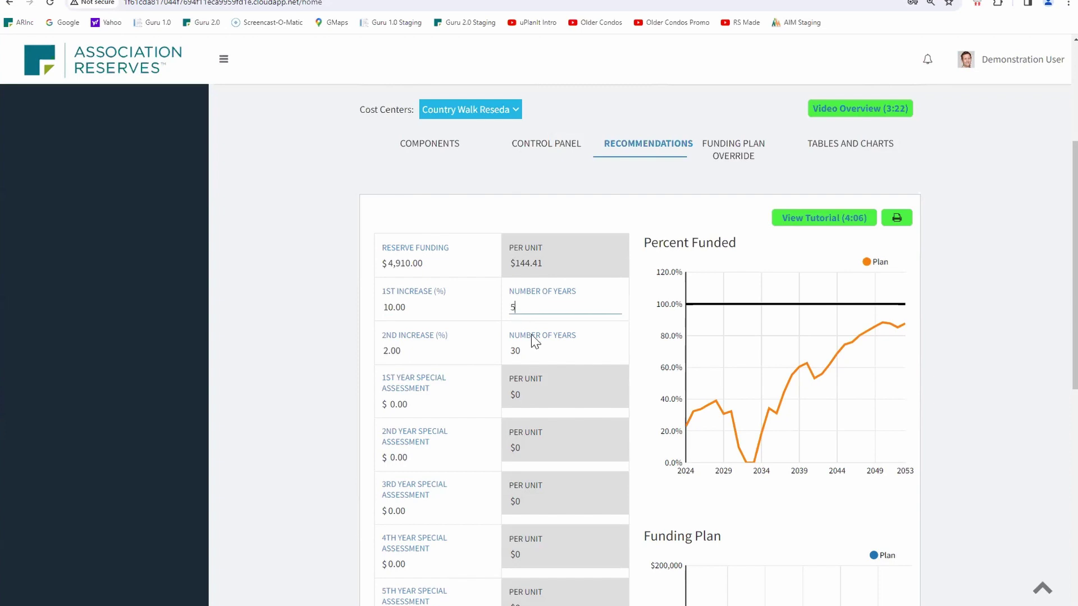
{"action": "scroll", "coordinate": [600, 369], "scroll_direction": "down", "scroll_amount": 5}
{"action": "left_click", "coordinate": [418, 410]}
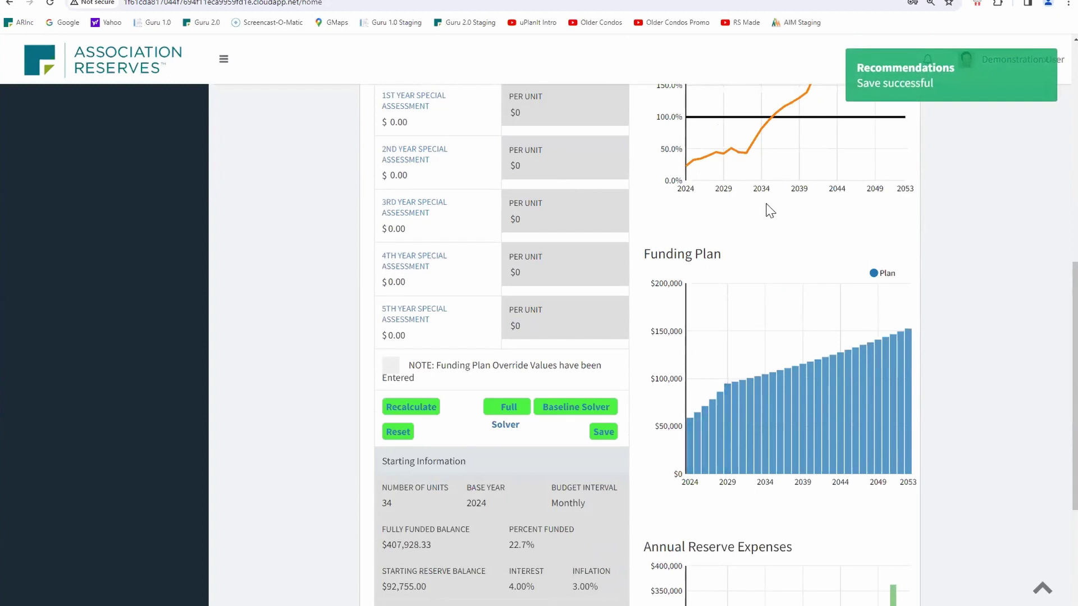
Recalculate the plan with the 1st increase lasting 3 years, and again with it lasting 2 years.
{"action": "scroll", "coordinate": [768, 211], "scroll_direction": "up", "scroll_amount": 2}
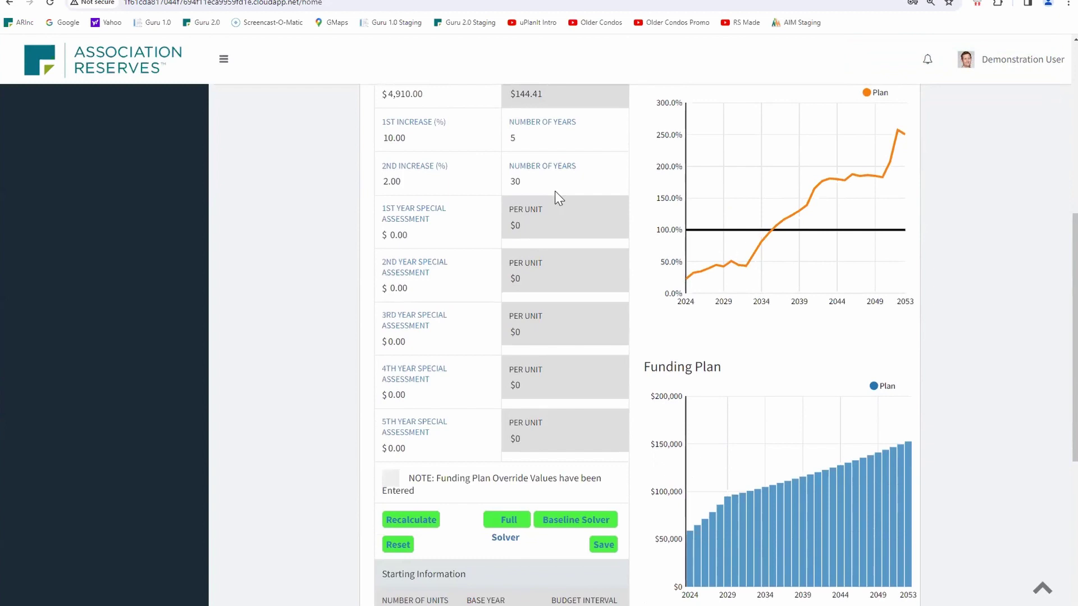
{"action": "left_click", "coordinate": [533, 137]}
{"action": "left_click", "coordinate": [420, 521]}
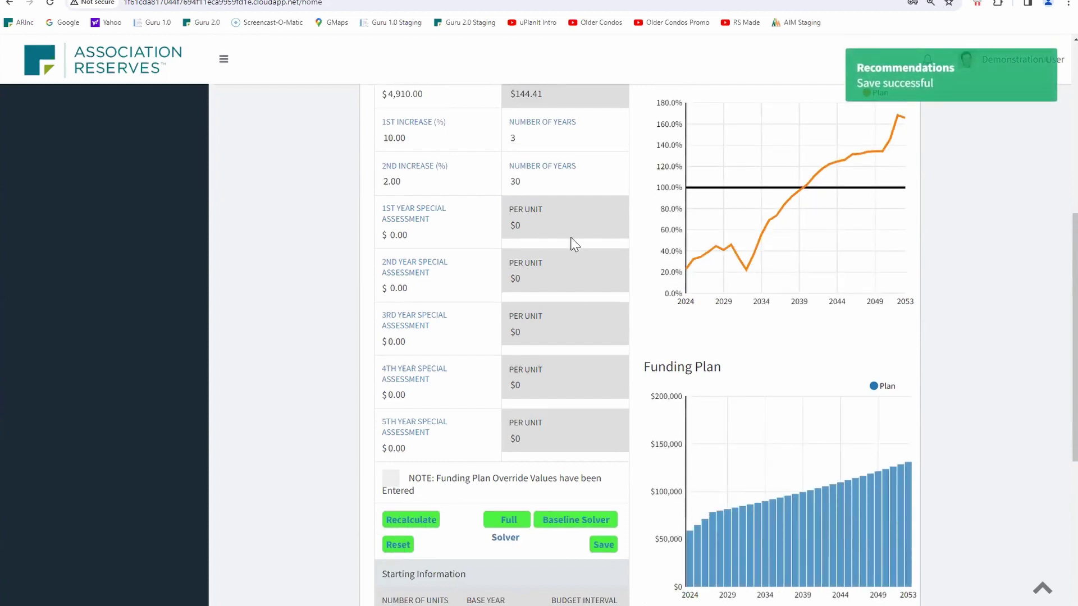
{"action": "left_click", "coordinate": [545, 137]}
{"action": "left_click", "coordinate": [414, 521]}
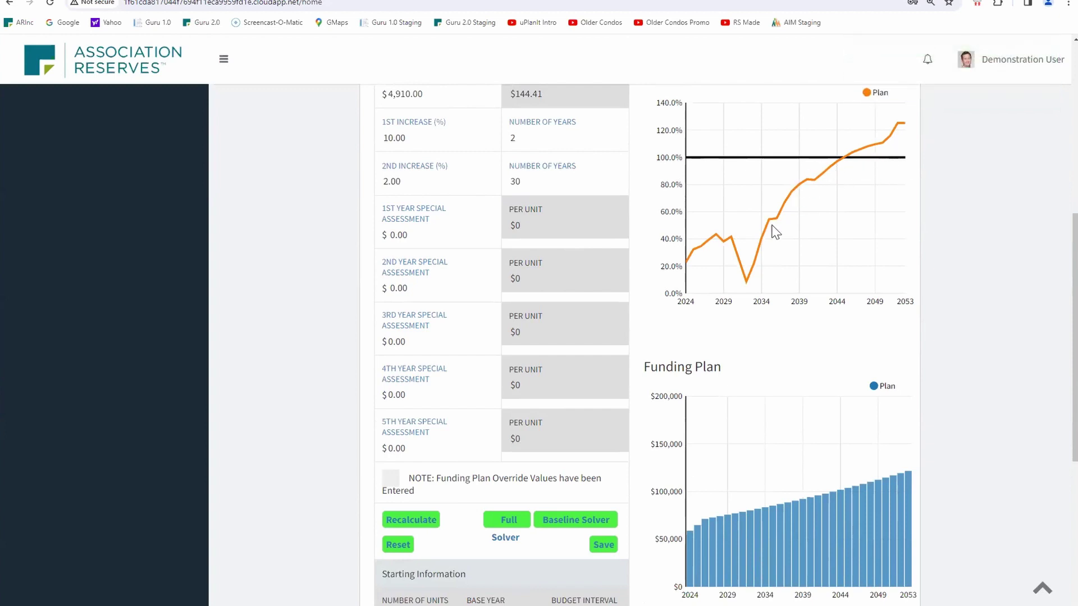
Review the recalculated plan's funding inputs and its Percent Funded, Funding Plan and Annual Reserve Expenses charts.
{"action": "scroll", "coordinate": [463, 141], "scroll_direction": "up", "scroll_amount": 2}
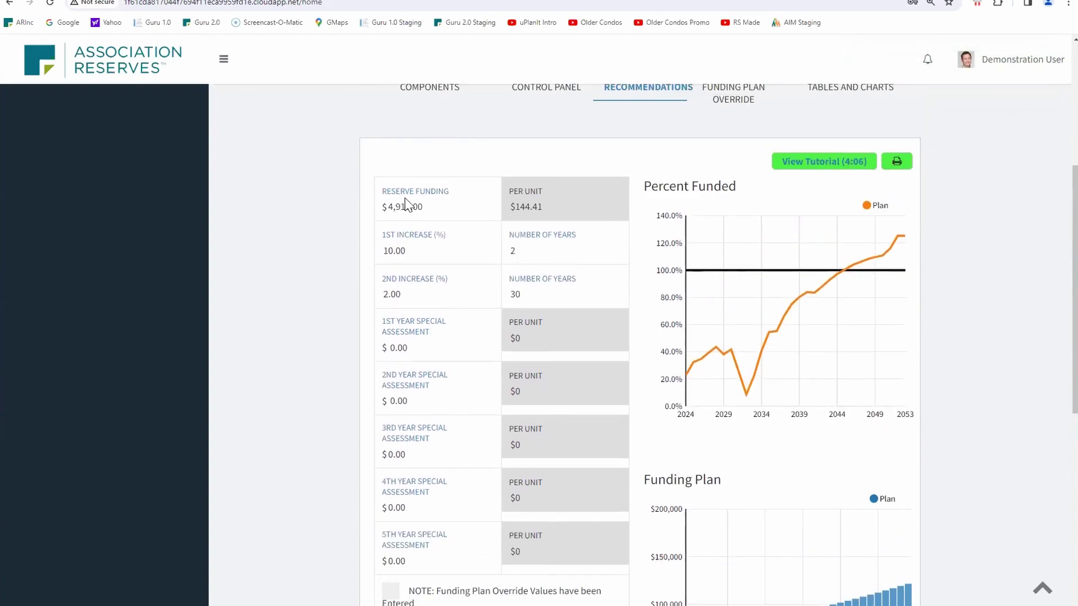
{"action": "scroll", "coordinate": [842, 544], "scroll_direction": "down", "scroll_amount": 3}
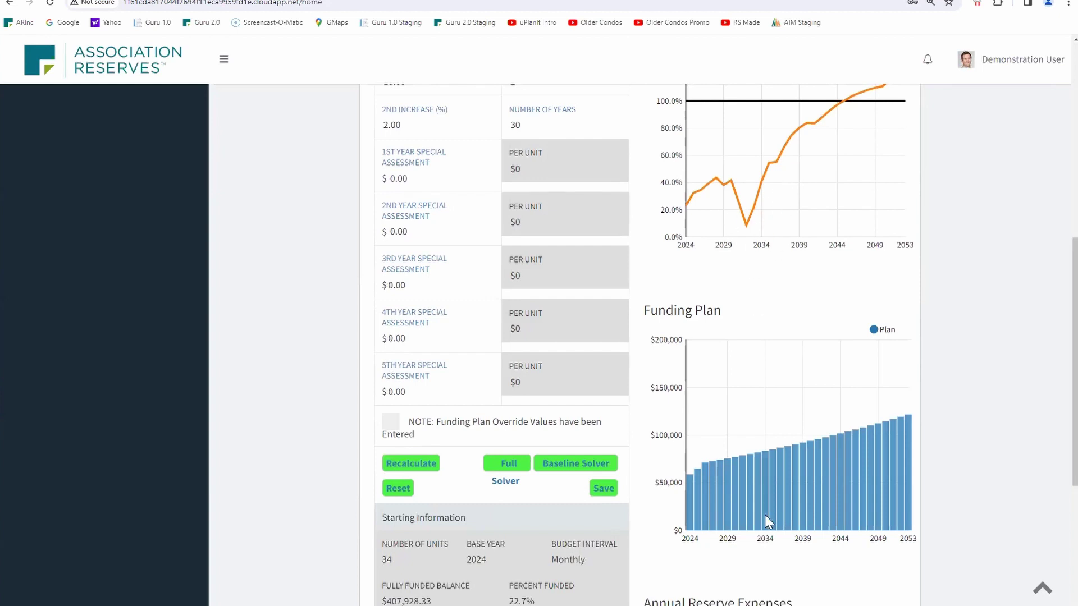
{"action": "scroll", "coordinate": [763, 522], "scroll_direction": "down", "scroll_amount": 5}
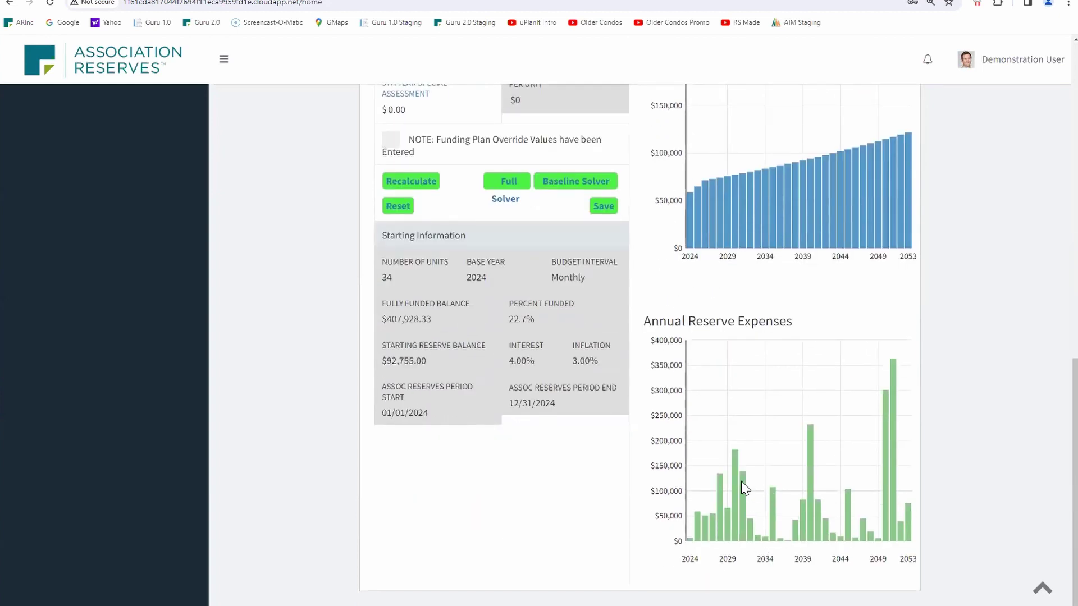
{"action": "scroll", "coordinate": [741, 480], "scroll_direction": "up", "scroll_amount": 4}
{"action": "scroll", "coordinate": [738, 470], "scroll_direction": "up", "scroll_amount": 5}
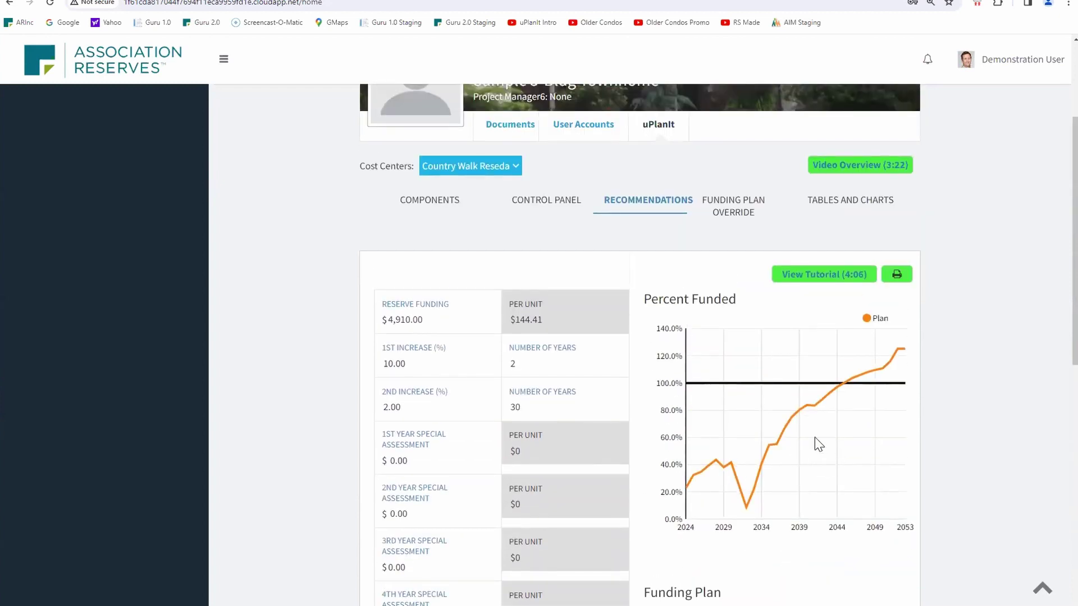
{"action": "scroll", "coordinate": [954, 269], "scroll_direction": "up", "scroll_amount": 3}
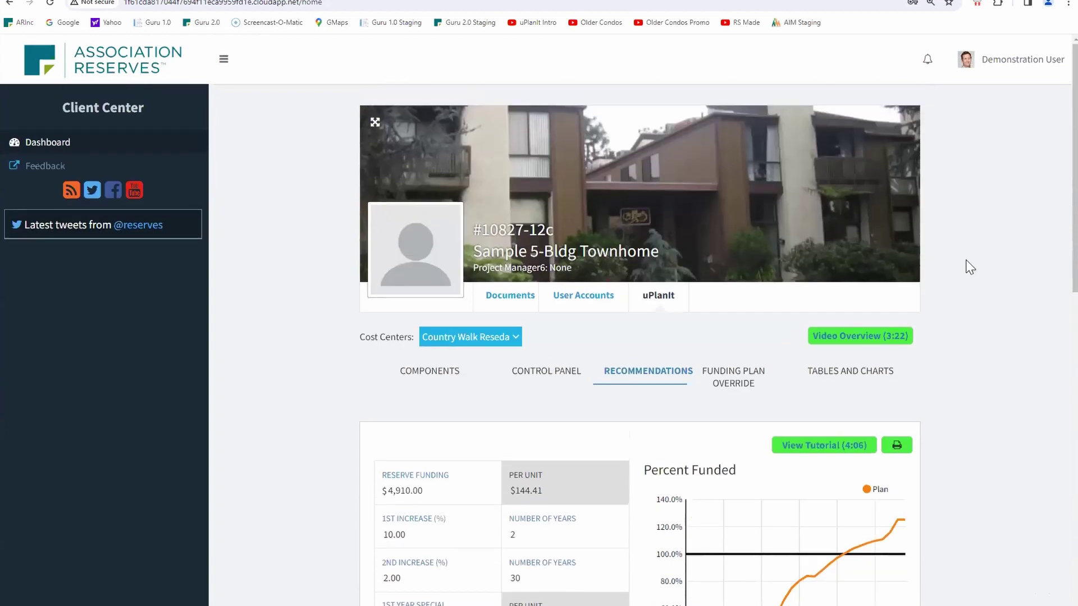
{"action": "scroll", "coordinate": [970, 268], "scroll_direction": "down", "scroll_amount": 4}
{"action": "scroll", "coordinate": [969, 268], "scroll_direction": "up", "scroll_amount": 3}
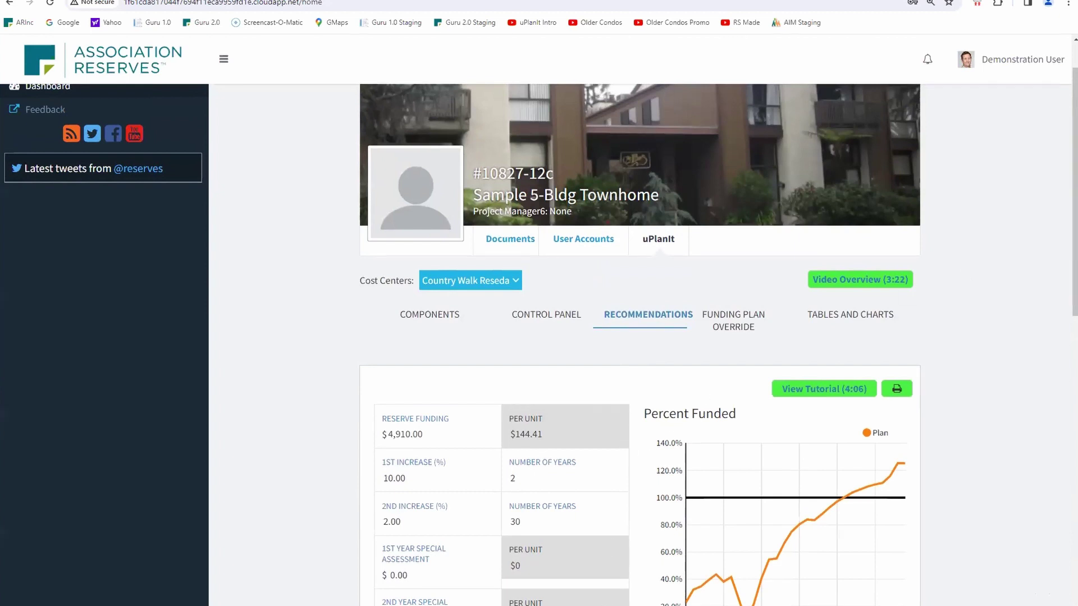
Switch to the running PowerPoint slide show at the Townhome slide.
{"action": "mouse_move", "coordinate": [552, 605]}
{"action": "mouse_move", "coordinate": [651, 605]}
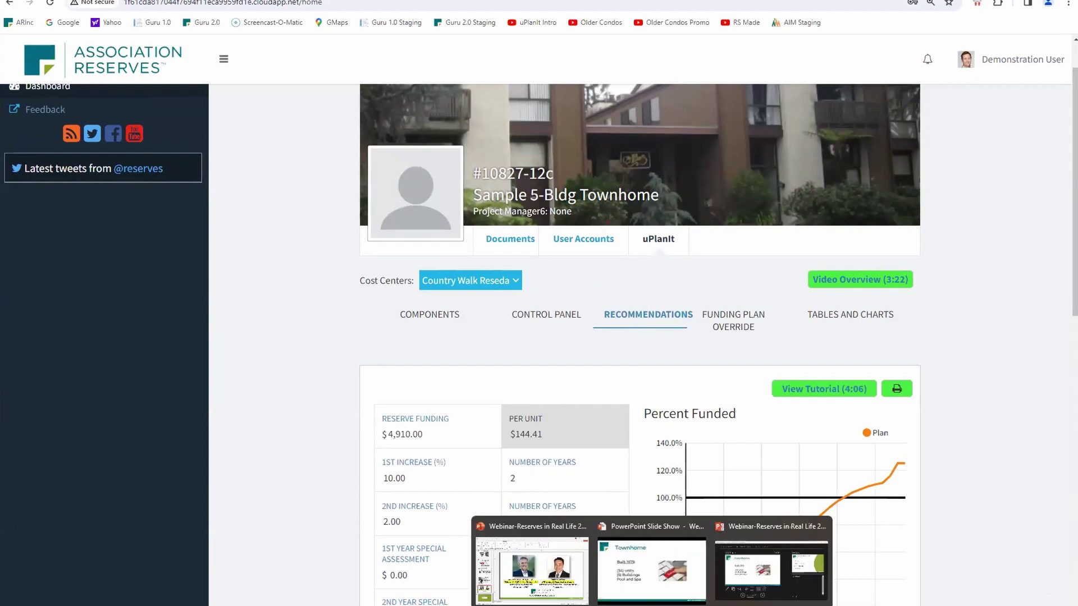
{"action": "left_click", "coordinate": [652, 526]}
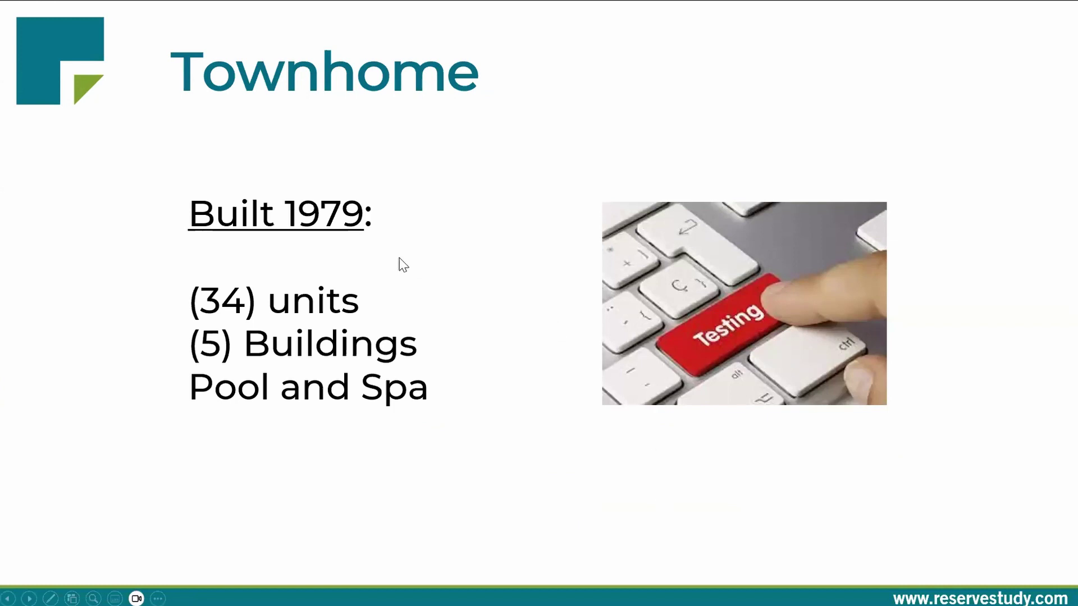
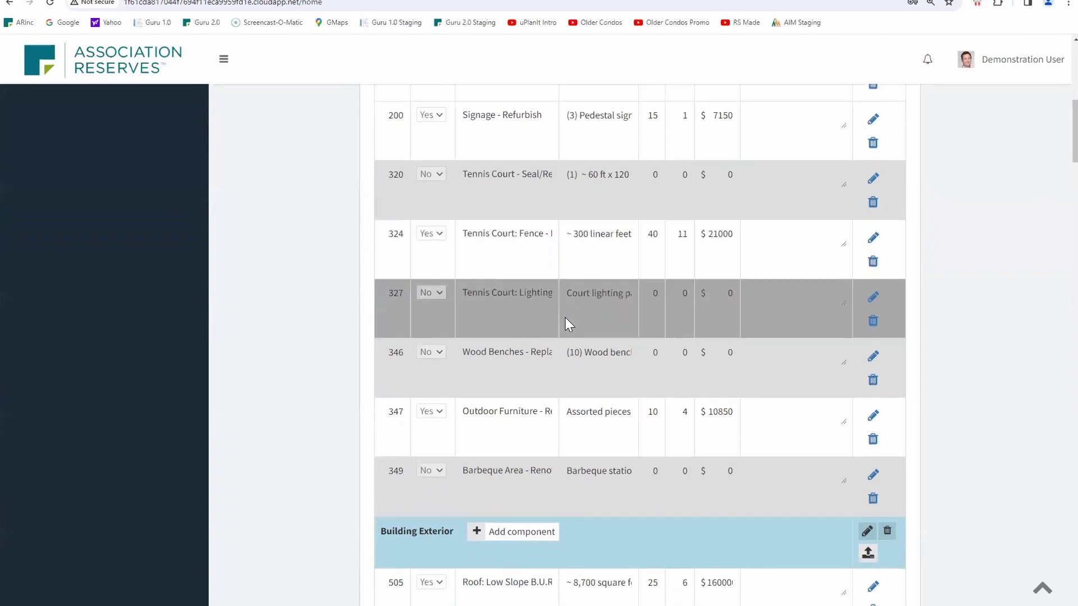
Examine the First Hill Plaza HOA component list through the Site & Grounds, Building Exterior and Building Interior chapters.
{"action": "scroll", "coordinate": [565, 318], "scroll_direction": "up", "scroll_amount": 2}
{"action": "scroll", "coordinate": [563, 299], "scroll_direction": "down", "scroll_amount": 2}
{"action": "scroll", "coordinate": [561, 303], "scroll_direction": "down", "scroll_amount": 7}
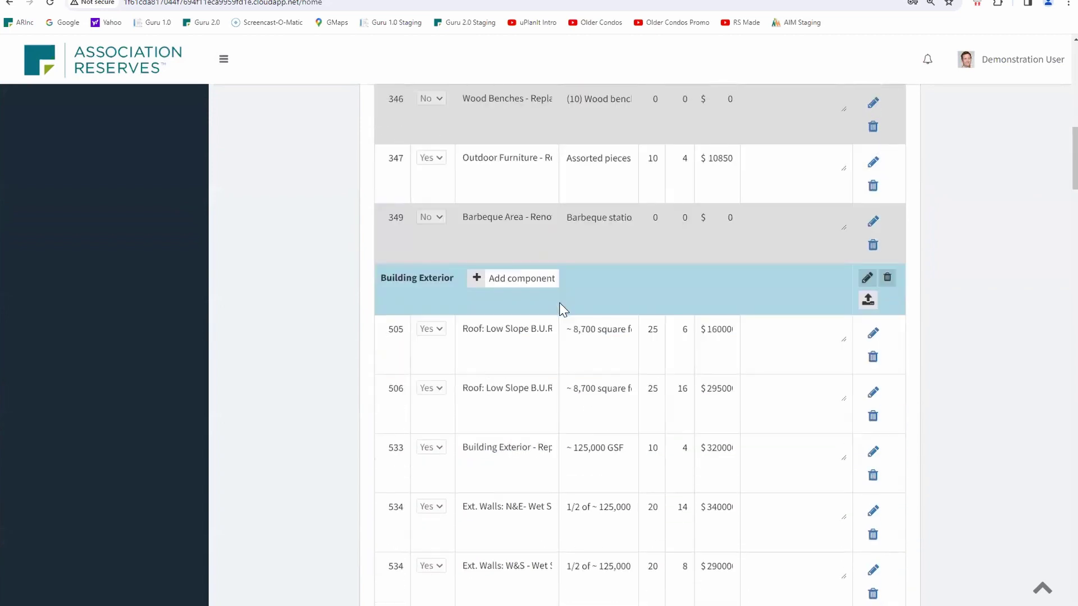
{"action": "scroll", "coordinate": [554, 333], "scroll_direction": "down", "scroll_amount": 10}
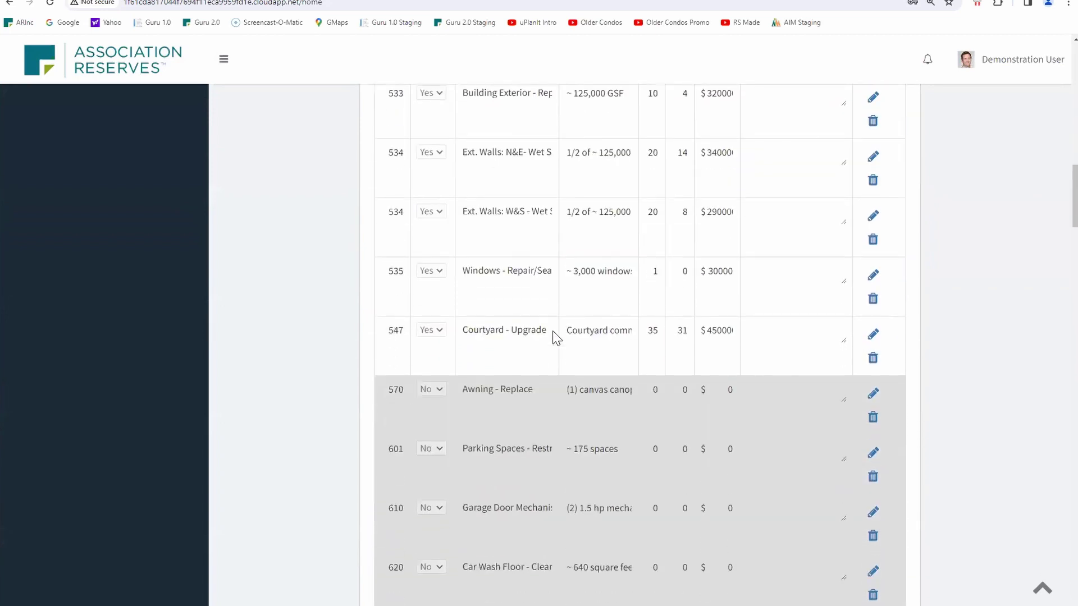
{"action": "scroll", "coordinate": [556, 339], "scroll_direction": "down", "scroll_amount": 1}
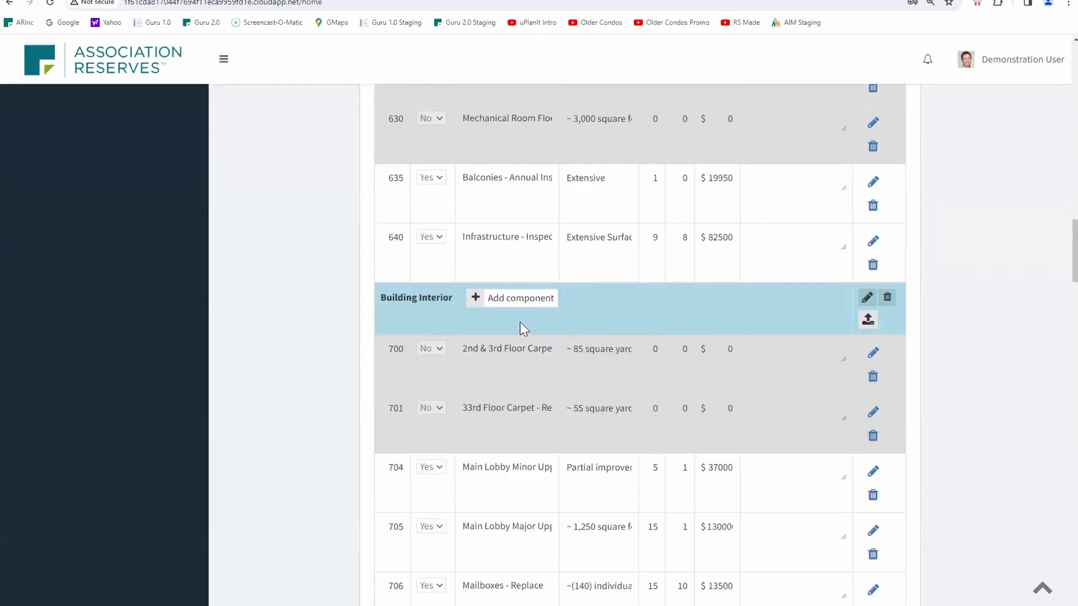
{"action": "scroll", "coordinate": [568, 318], "scroll_direction": "down", "scroll_amount": 10}
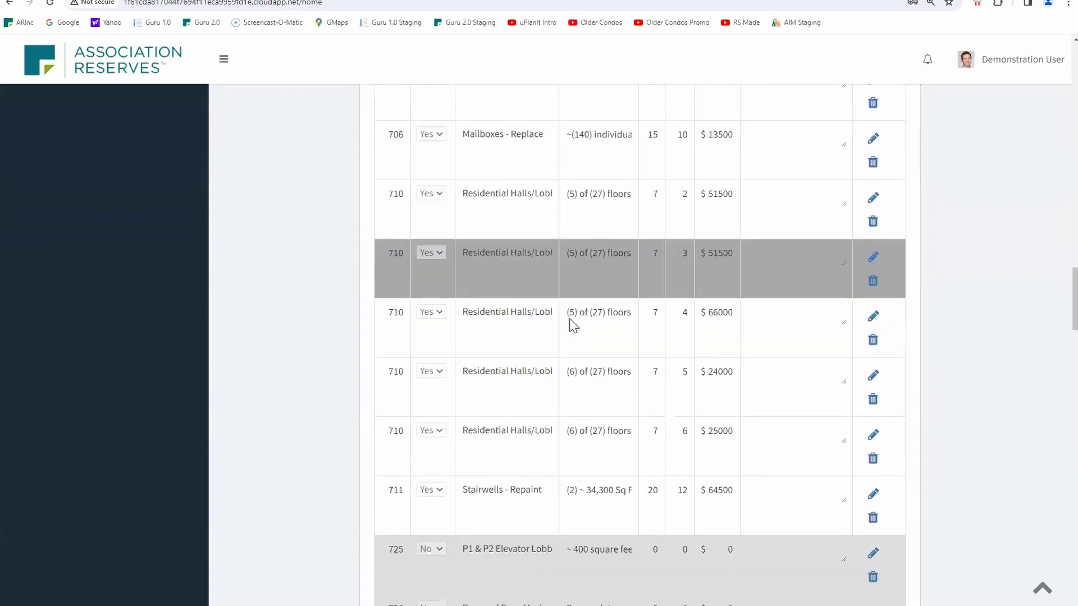
{"action": "scroll", "coordinate": [571, 325], "scroll_direction": "down", "scroll_amount": 10}
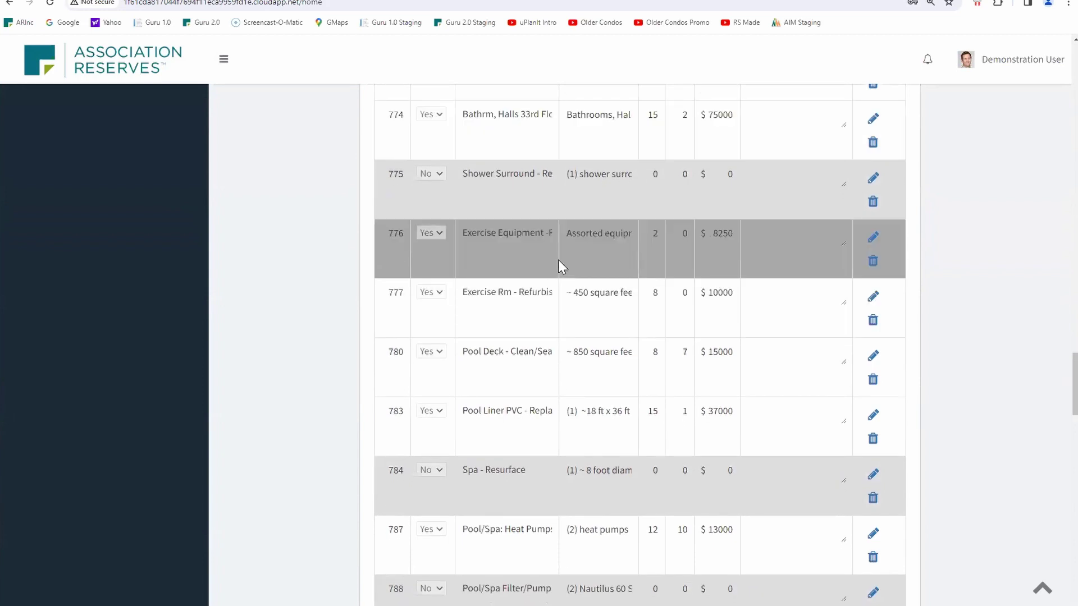
{"action": "scroll", "coordinate": [521, 369], "scroll_direction": "down", "scroll_amount": 4}
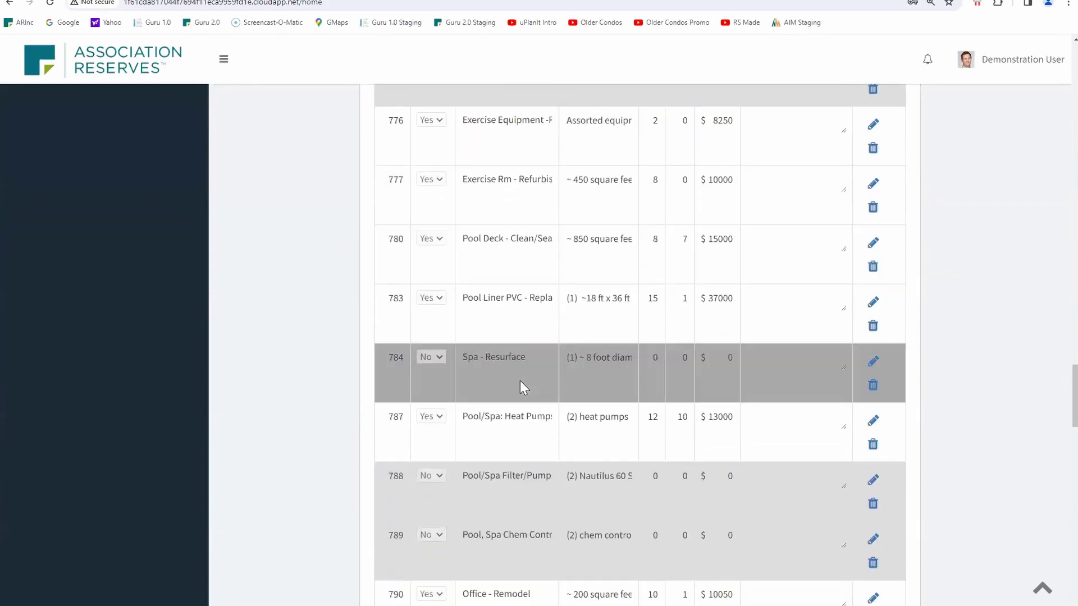
{"action": "scroll", "coordinate": [519, 361], "scroll_direction": "down", "scroll_amount": 3}
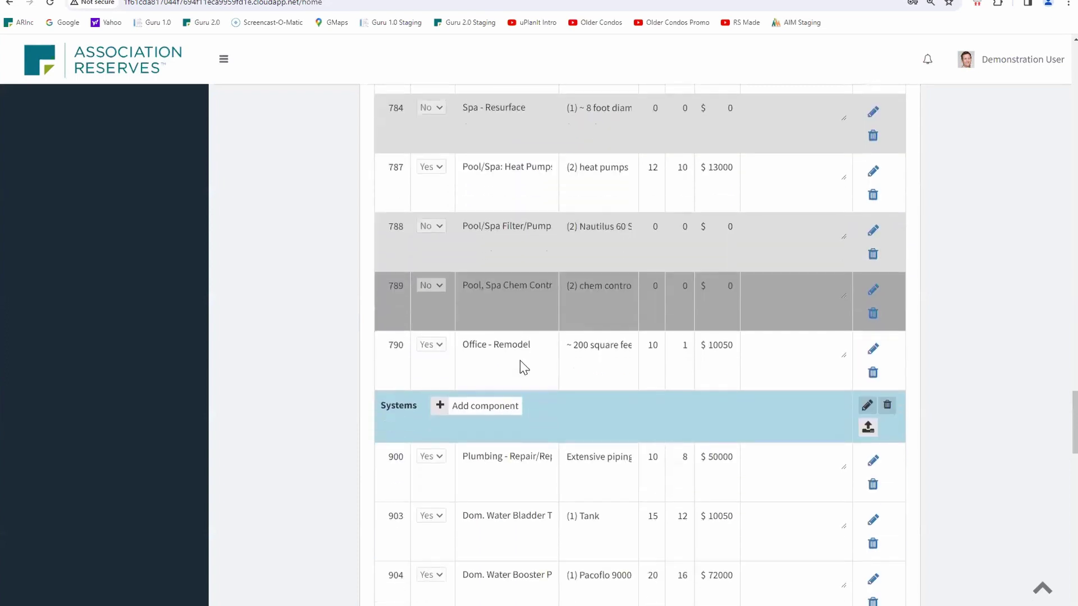
Examine the Systems chapter of the component list, from plumbing through the elevator, fire and reserve study items.
{"action": "scroll", "coordinate": [505, 365], "scroll_direction": "down", "scroll_amount": 2}
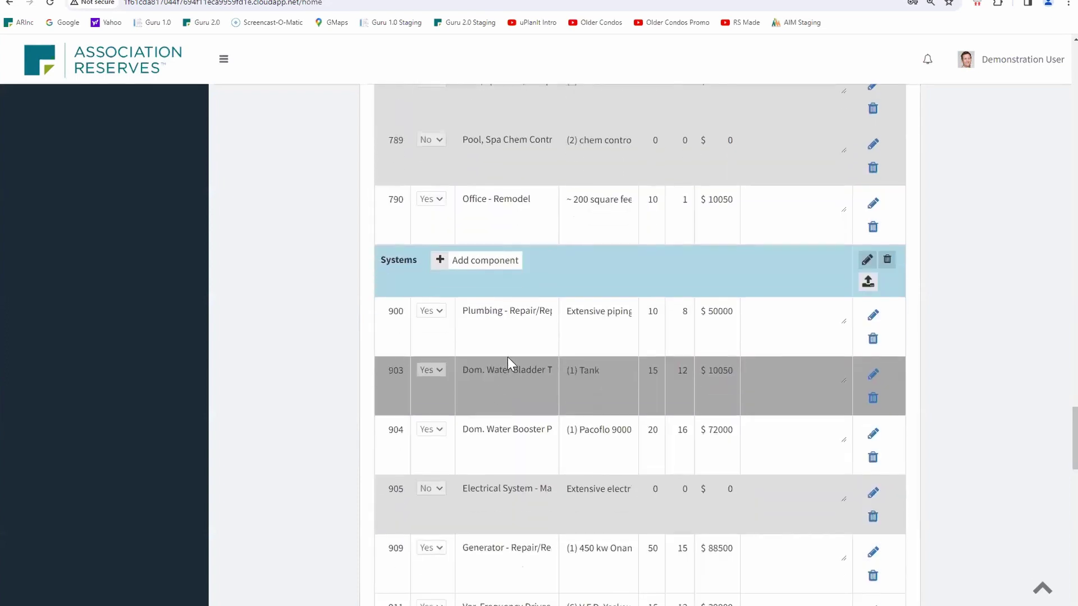
{"action": "scroll", "coordinate": [521, 371], "scroll_direction": "down", "scroll_amount": 4}
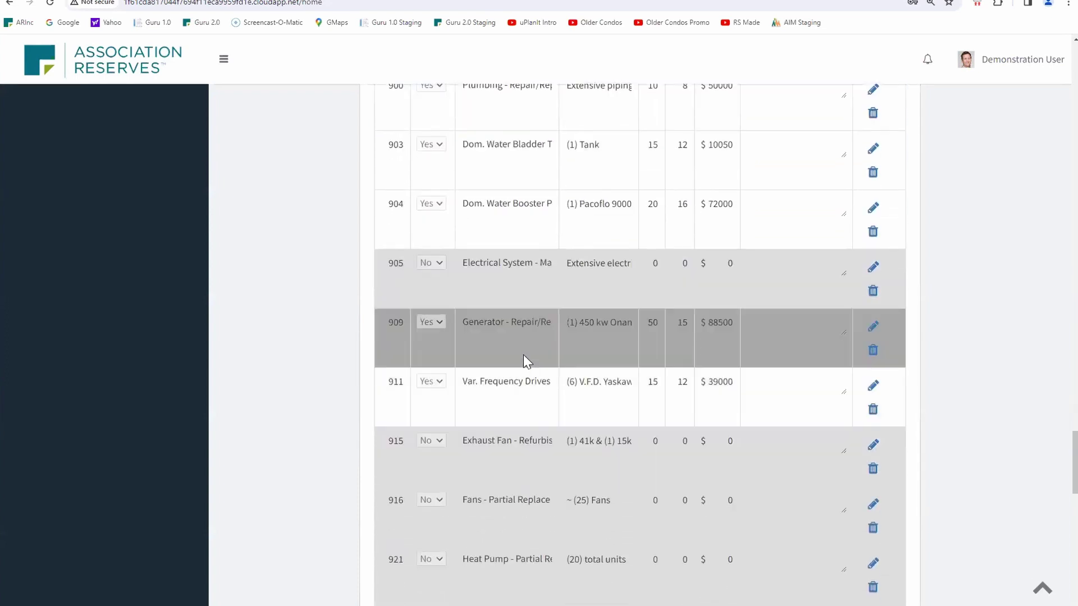
{"action": "scroll", "coordinate": [525, 325], "scroll_direction": "down", "scroll_amount": 6}
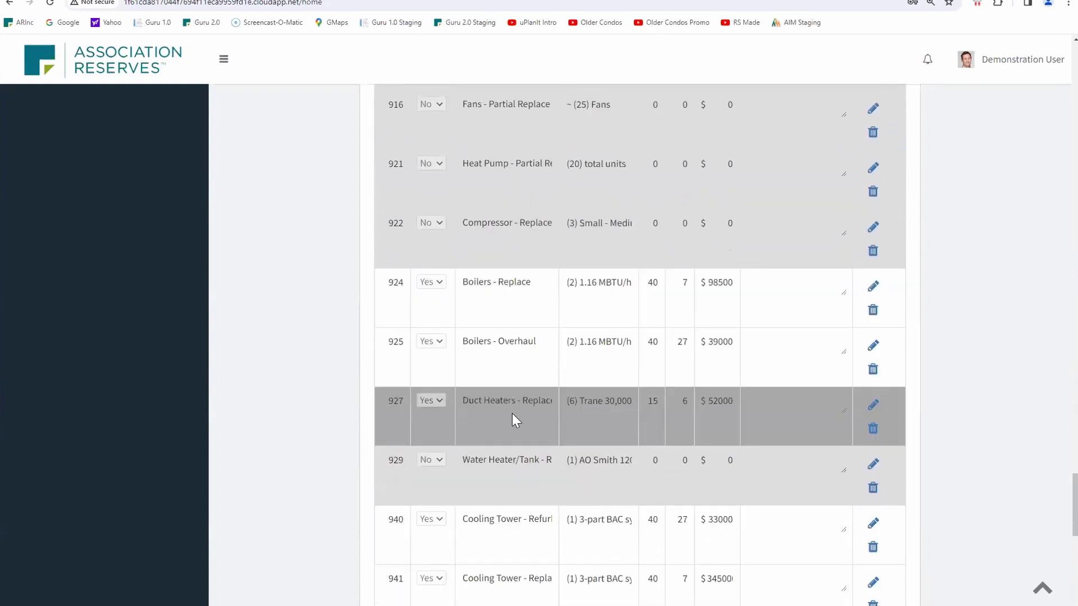
{"action": "scroll", "coordinate": [512, 412], "scroll_direction": "down", "scroll_amount": 4}
{"action": "scroll", "coordinate": [517, 380], "scroll_direction": "down", "scroll_amount": 5}
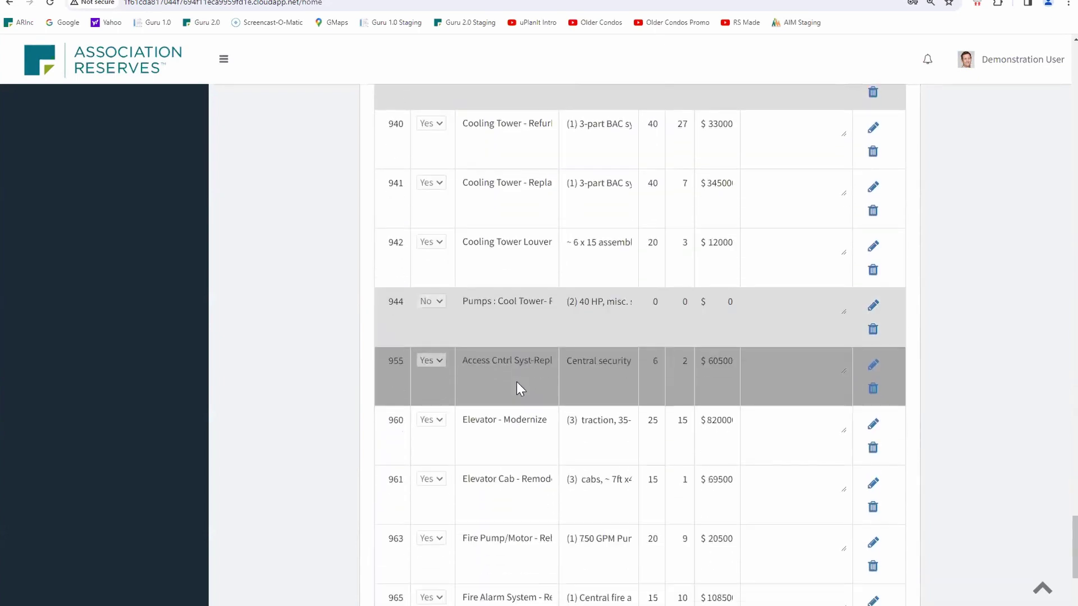
{"action": "scroll", "coordinate": [515, 386], "scroll_direction": "down", "scroll_amount": 3}
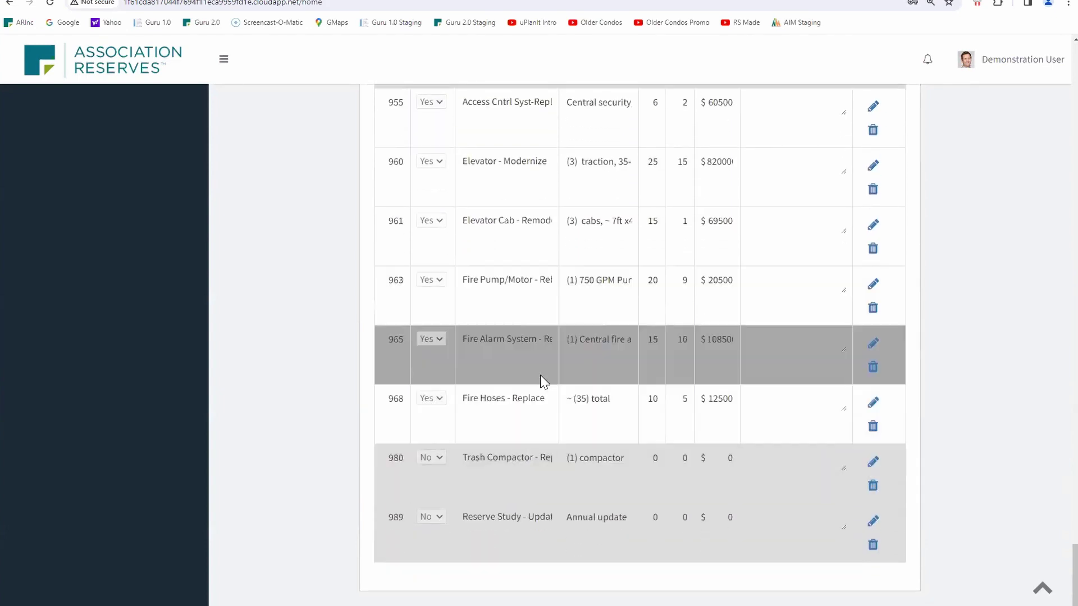
{"action": "scroll", "coordinate": [537, 360], "scroll_direction": "up", "scroll_amount": 5}
{"action": "scroll", "coordinate": [537, 335], "scroll_direction": "down", "scroll_amount": 3}
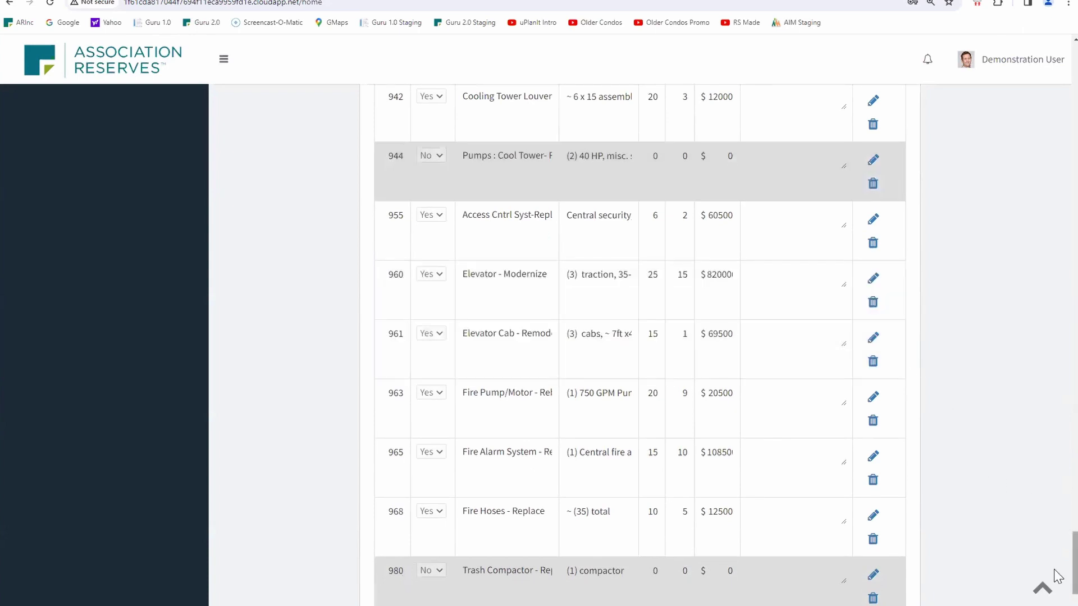
Return to the start of the component list and review the Site & Grounds and first Building Exterior components again.
{"action": "scroll", "coordinate": [1053, 500], "scroll_direction": "up", "scroll_amount": 20}
{"action": "scroll", "coordinate": [1039, 234], "scroll_direction": "up", "scroll_amount": 15}
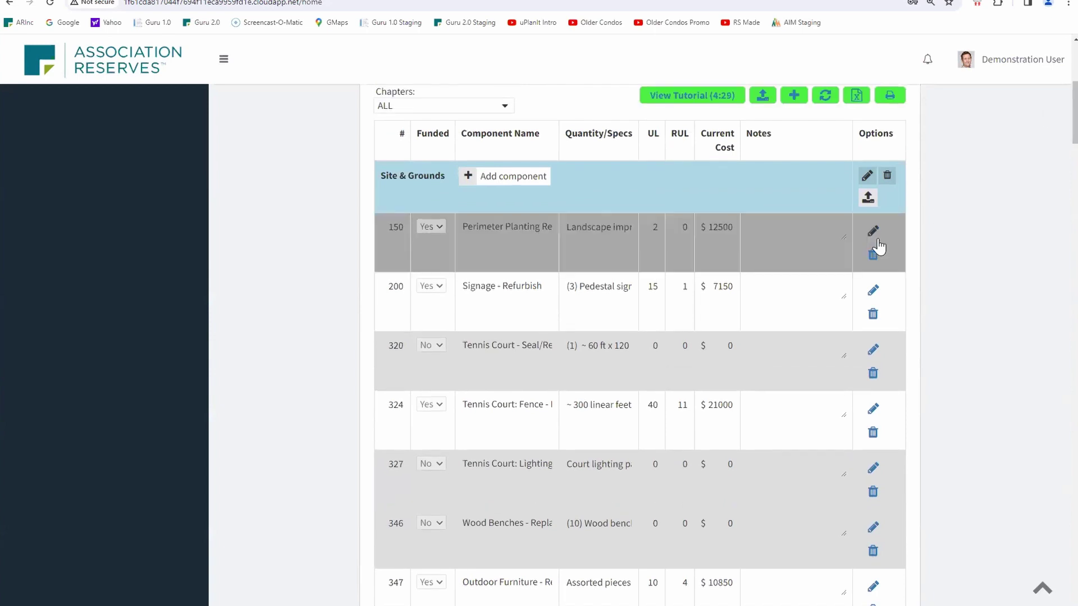
{"action": "scroll", "coordinate": [936, 216], "scroll_direction": "up", "scroll_amount": 3}
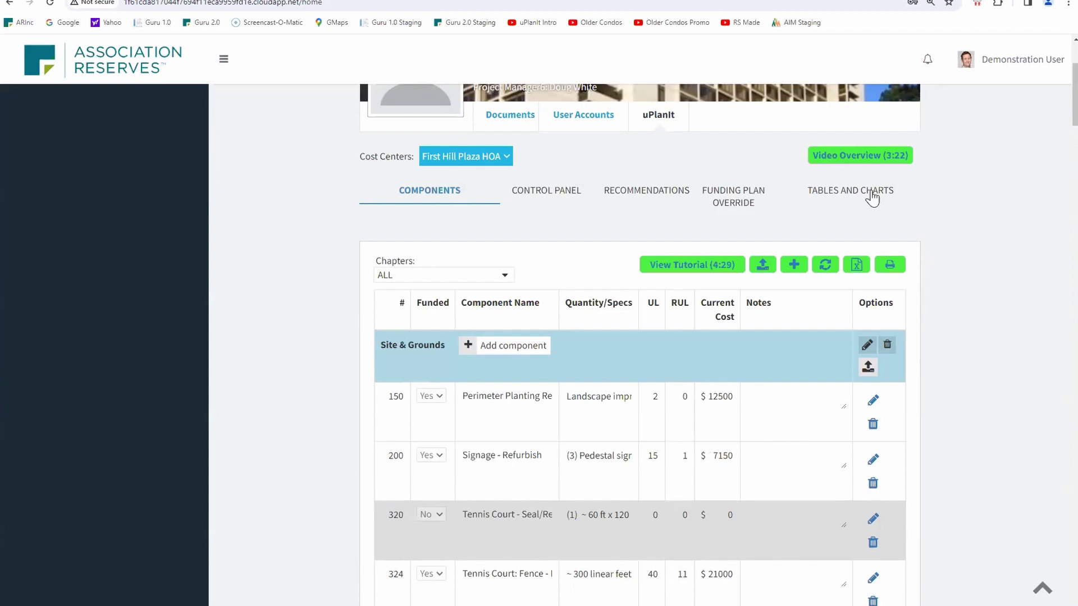
{"action": "scroll", "coordinate": [973, 329], "scroll_direction": "down", "scroll_amount": 3}
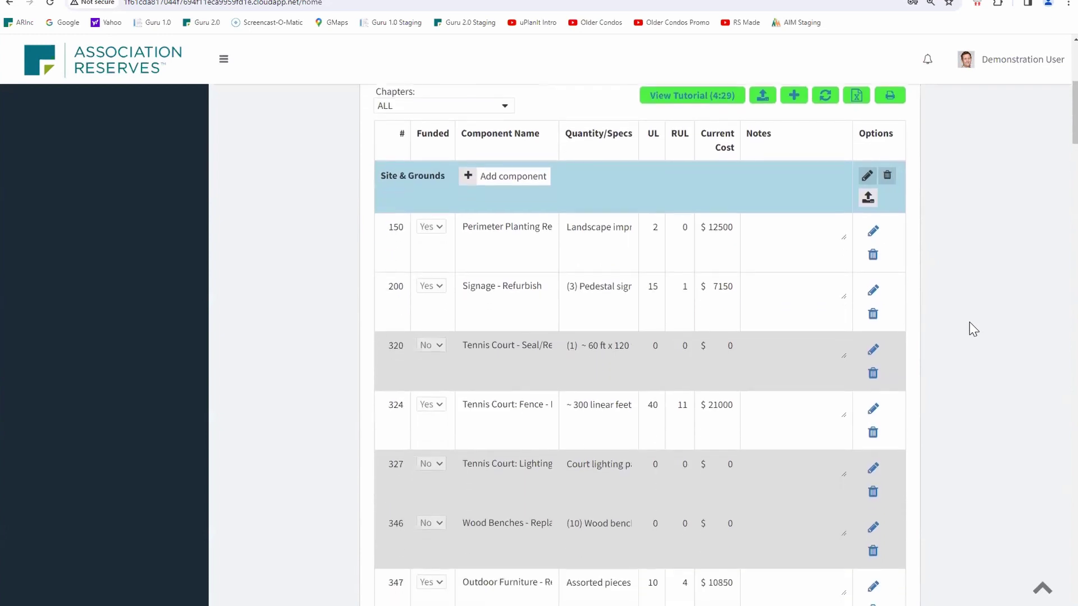
{"action": "scroll", "coordinate": [974, 329], "scroll_direction": "down", "scroll_amount": 2}
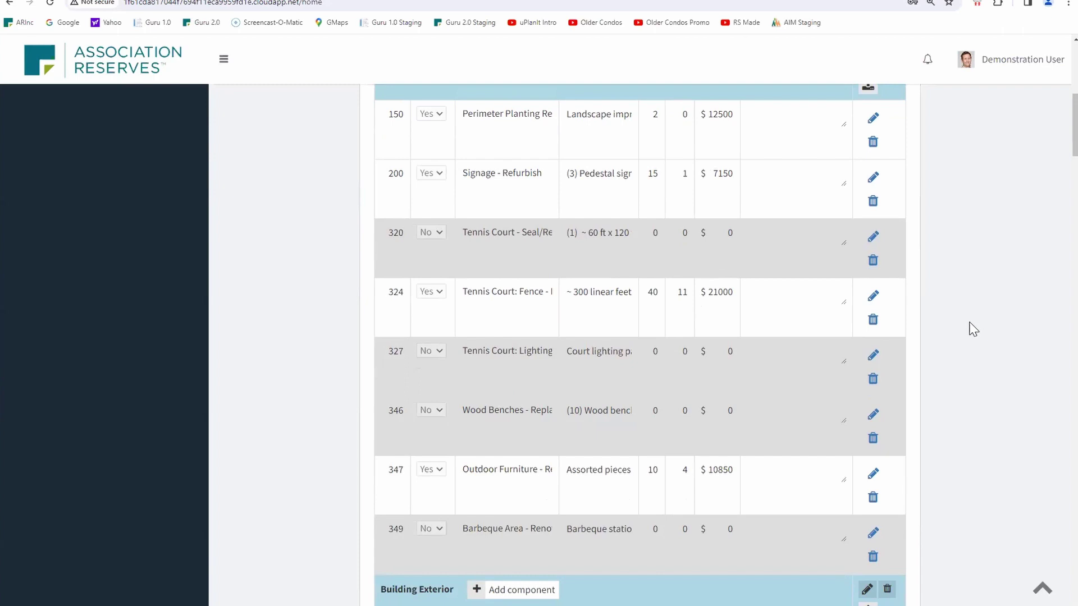
{"action": "scroll", "coordinate": [985, 287], "scroll_direction": "down", "scroll_amount": 4}
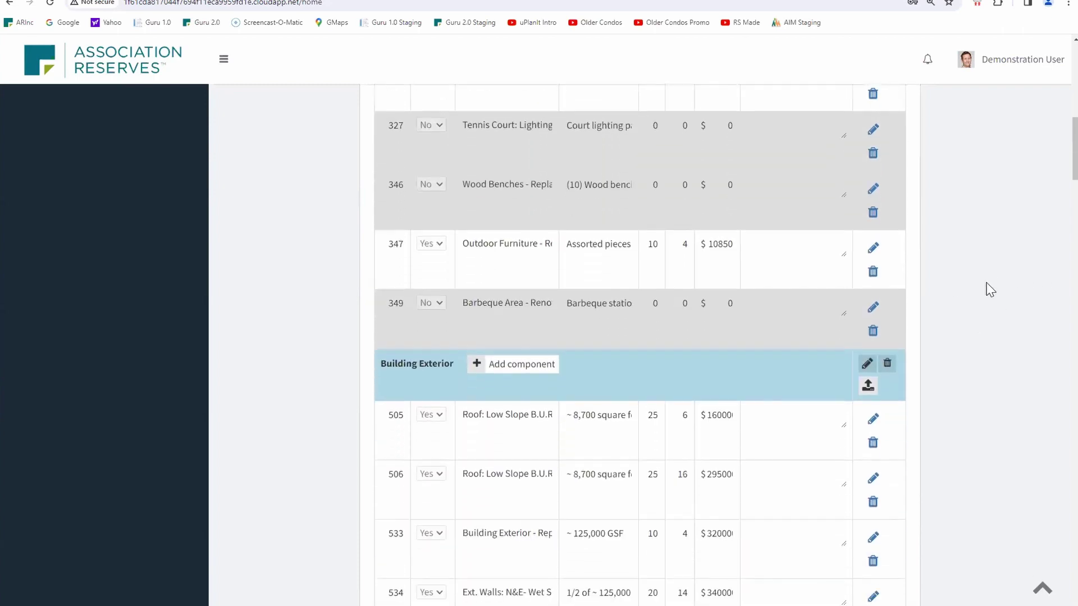
Review the Site & Grounds components again and continue through the Building Exterior chapter to the balcony and infrastructure items.
{"action": "scroll", "coordinate": [990, 290], "scroll_direction": "down", "scroll_amount": 3}
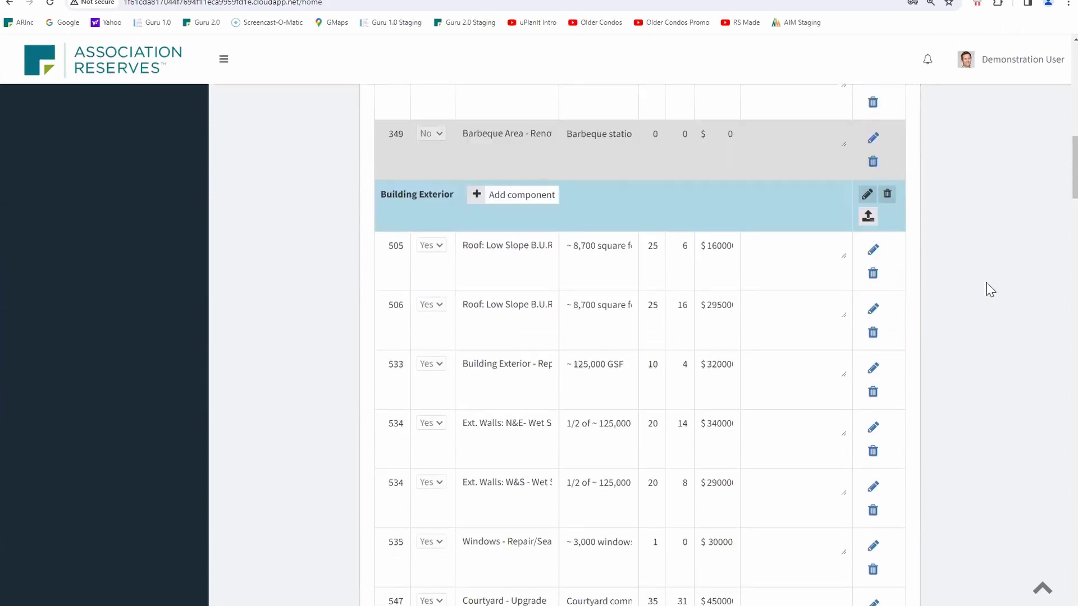
{"action": "scroll", "coordinate": [988, 289], "scroll_direction": "up", "scroll_amount": 6}
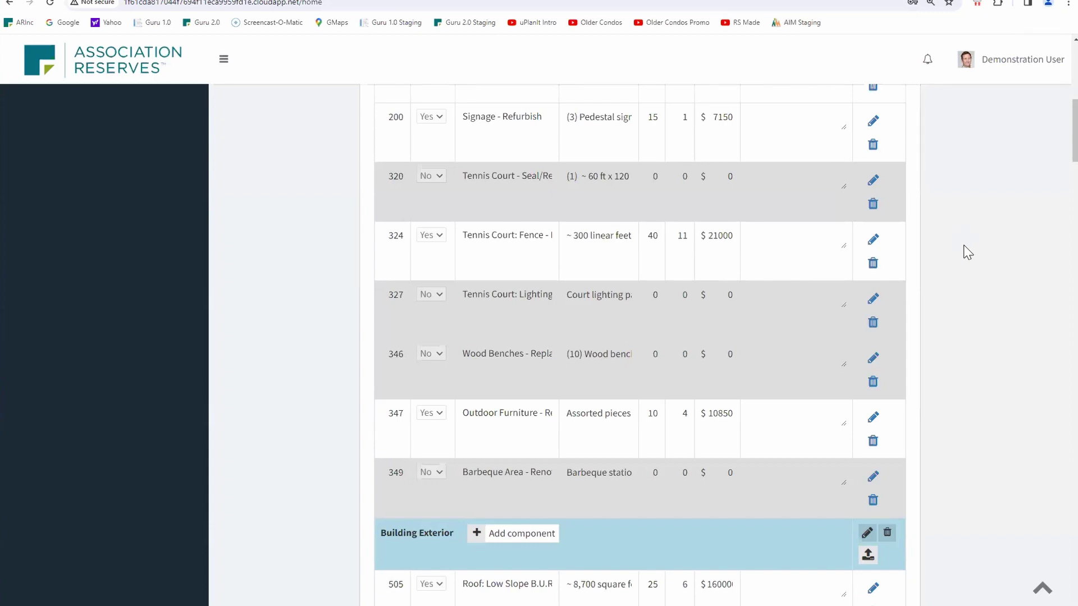
{"action": "scroll", "coordinate": [967, 252], "scroll_direction": "up", "scroll_amount": 4}
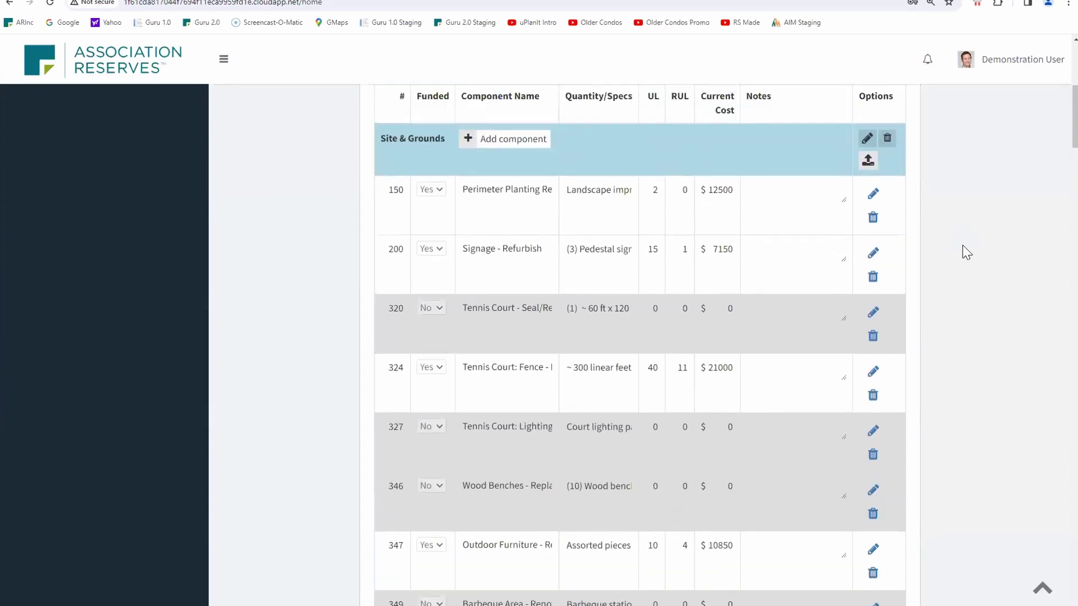
{"action": "scroll", "coordinate": [967, 253], "scroll_direction": "down", "scroll_amount": 3}
{"action": "scroll", "coordinate": [967, 253], "scroll_direction": "down", "scroll_amount": 8}
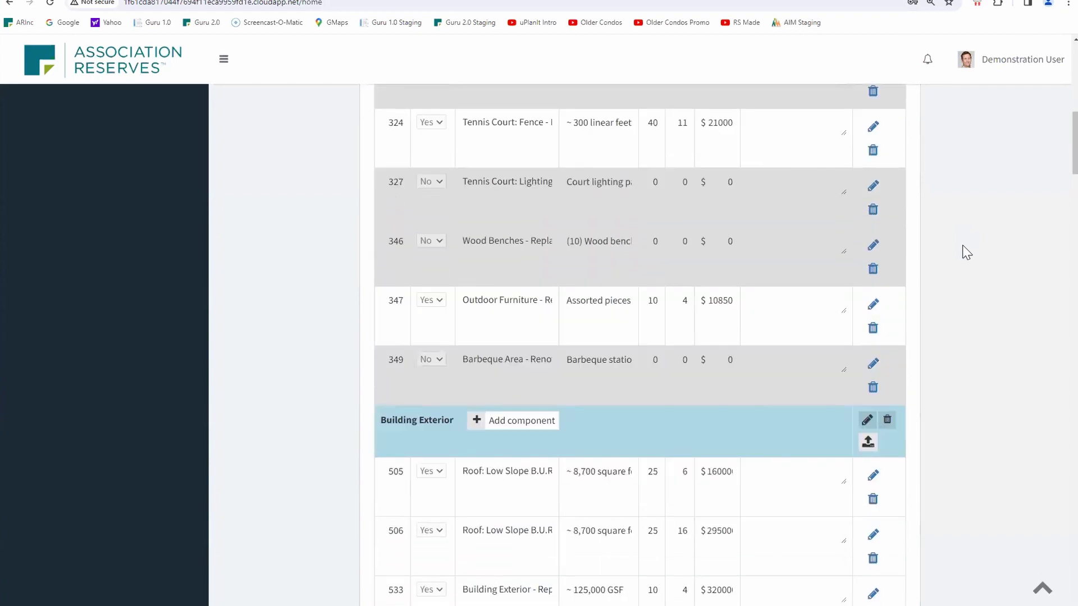
{"action": "scroll", "coordinate": [966, 252], "scroll_direction": "down", "scroll_amount": 4}
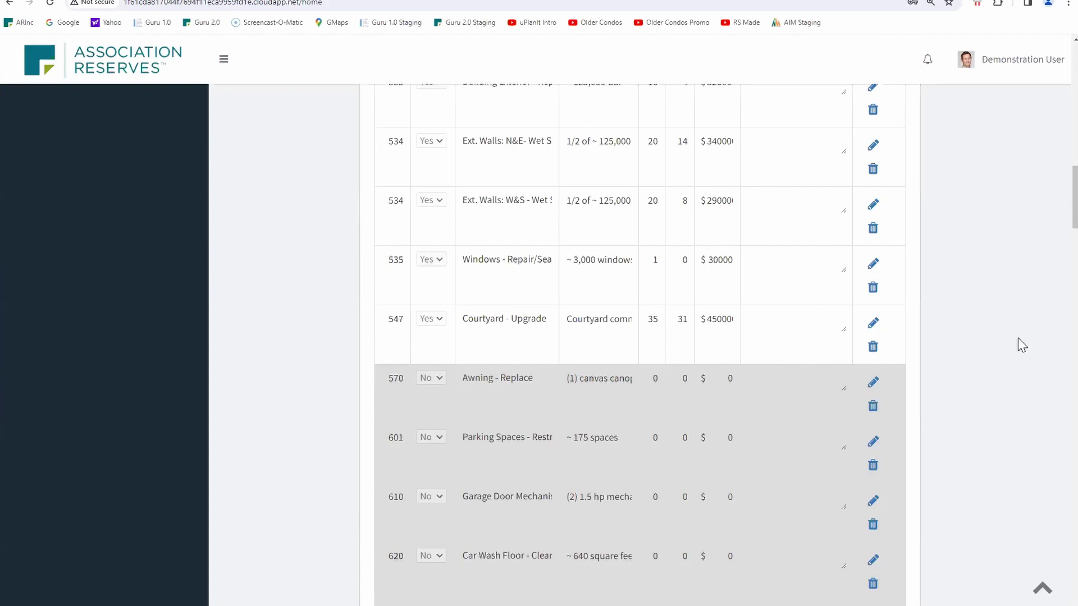
{"action": "scroll", "coordinate": [1020, 343], "scroll_direction": "down", "scroll_amount": 5}
{"action": "scroll", "coordinate": [1021, 343], "scroll_direction": "down", "scroll_amount": 3}
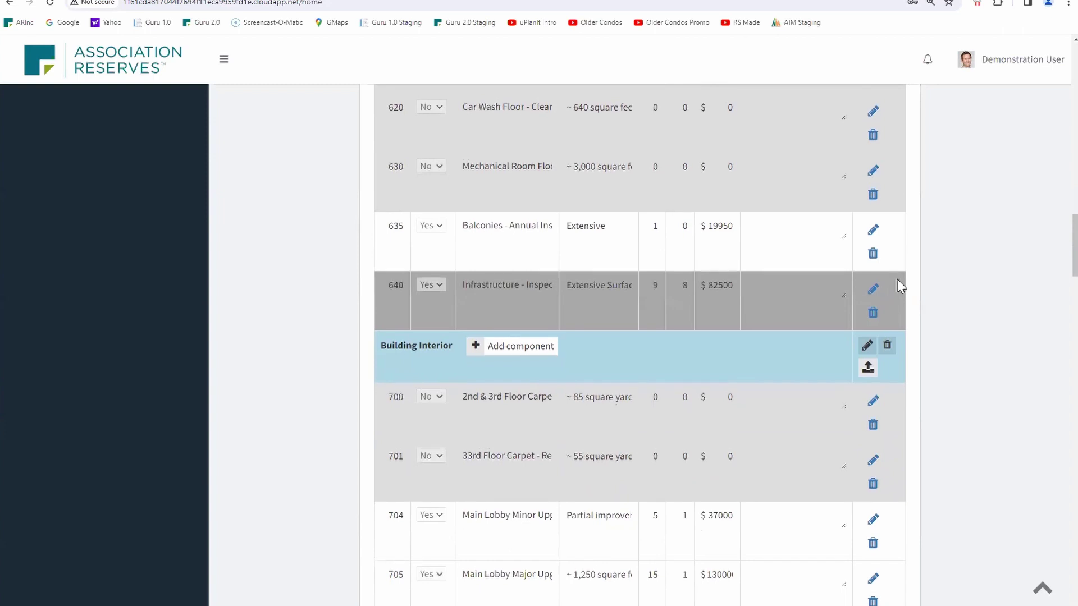
Examine the Building Interior components, comparing the lobby upgrades, the phased residential hall refurbishments and the guest and hospitality suite items.
{"action": "scroll", "coordinate": [897, 279], "scroll_direction": "up", "scroll_amount": 1}
{"action": "scroll", "coordinate": [896, 279], "scroll_direction": "down", "scroll_amount": 6}
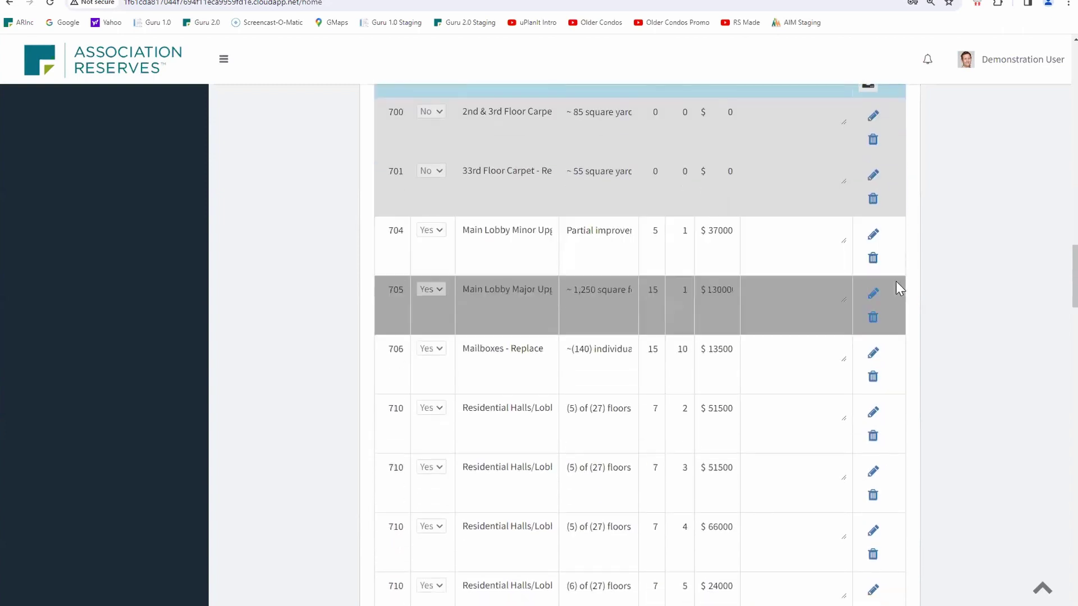
{"action": "scroll", "coordinate": [896, 282], "scroll_direction": "down", "scroll_amount": 3}
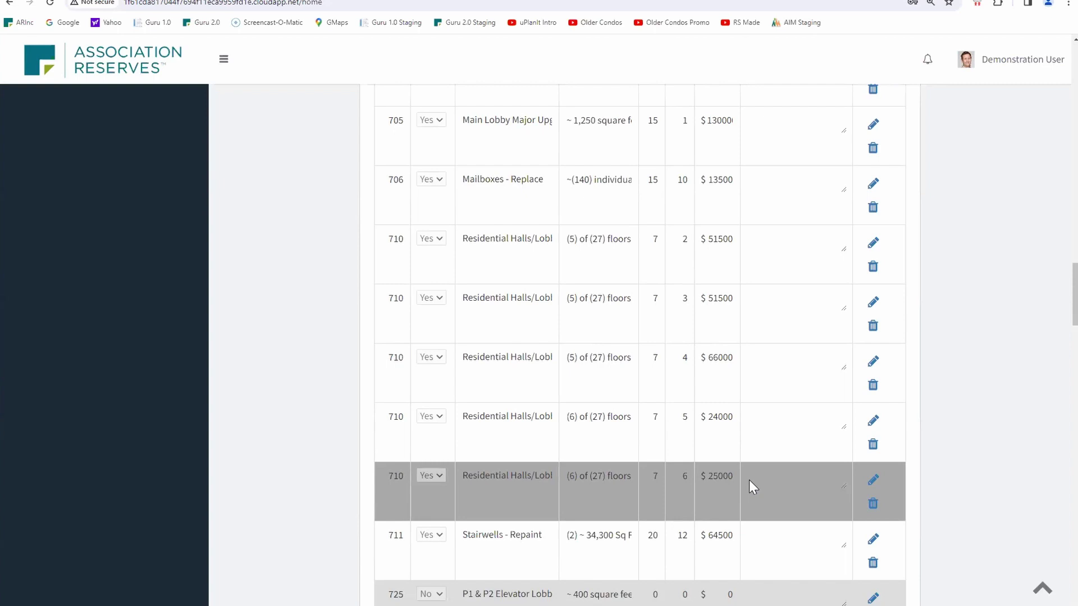
{"action": "scroll", "coordinate": [749, 480], "scroll_direction": "down", "scroll_amount": 5}
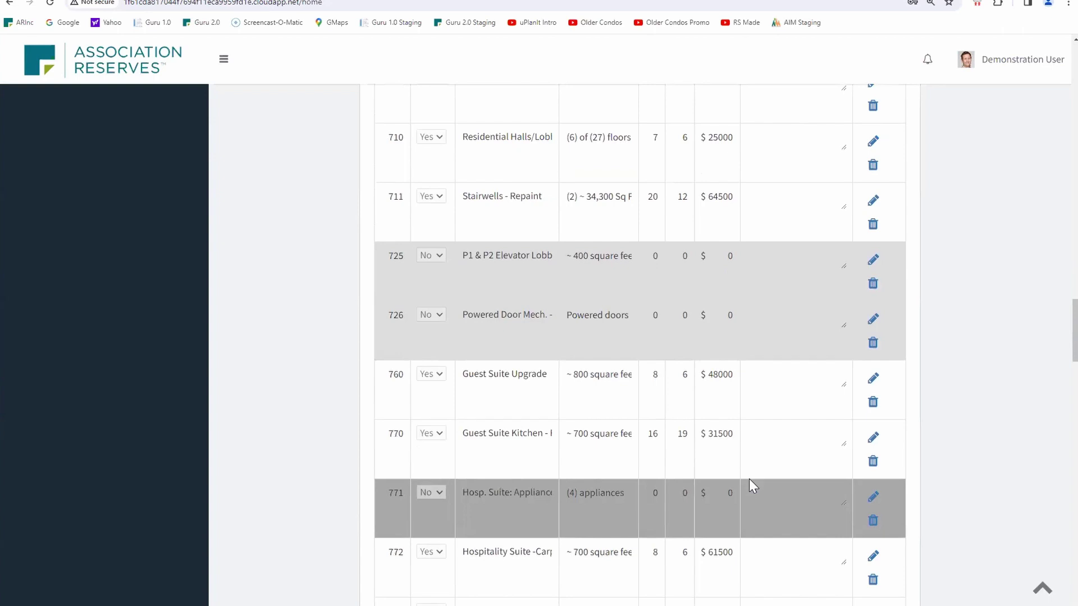
{"action": "scroll", "coordinate": [749, 480], "scroll_direction": "up", "scroll_amount": 8}
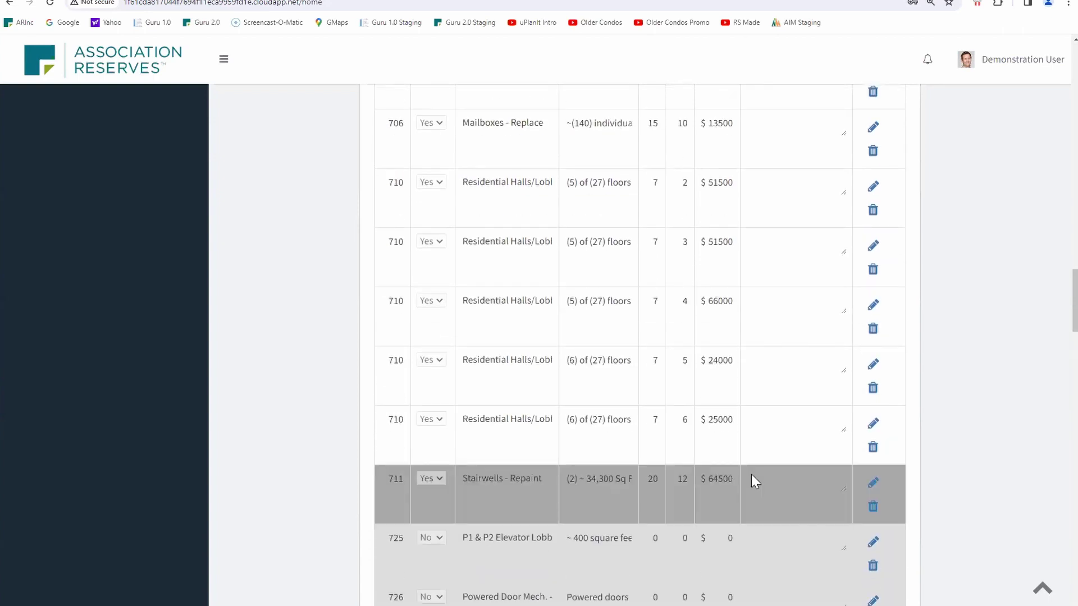
{"action": "scroll", "coordinate": [756, 477], "scroll_direction": "up", "scroll_amount": 2}
{"action": "scroll", "coordinate": [756, 471], "scroll_direction": "up", "scroll_amount": 4}
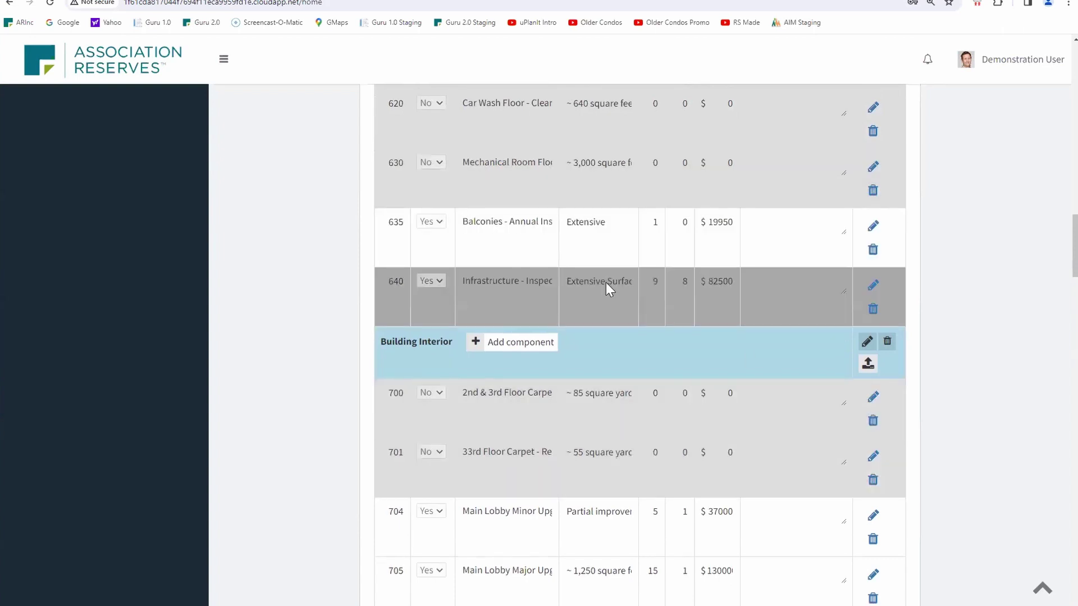
{"action": "scroll", "coordinate": [606, 282], "scroll_direction": "down", "scroll_amount": 4}
{"action": "scroll", "coordinate": [605, 284], "scroll_direction": "down", "scroll_amount": 9}
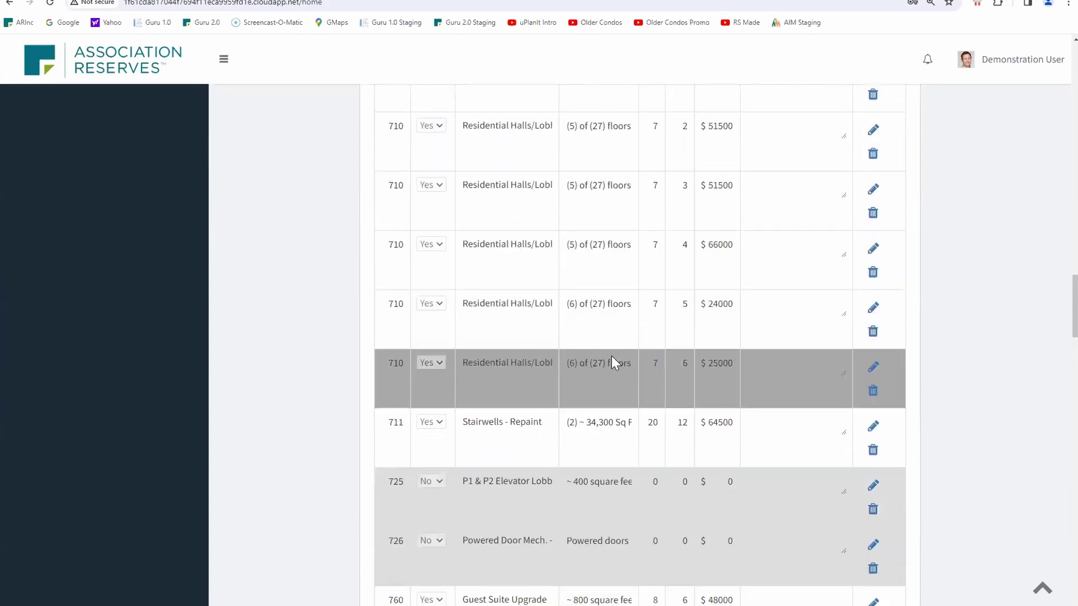
{"action": "scroll", "coordinate": [612, 357], "scroll_direction": "down", "scroll_amount": 9}
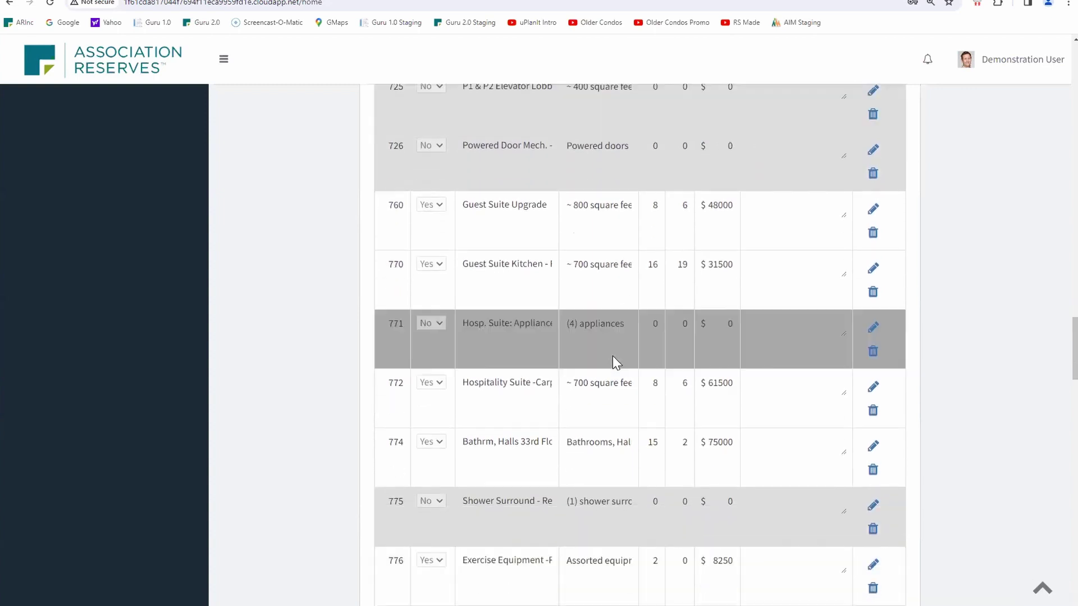
Examine the Systems components through the end of the list, including the cooling tower, elevator and fire equipment items.
{"action": "scroll", "coordinate": [612, 357], "scroll_direction": "down", "scroll_amount": 20}
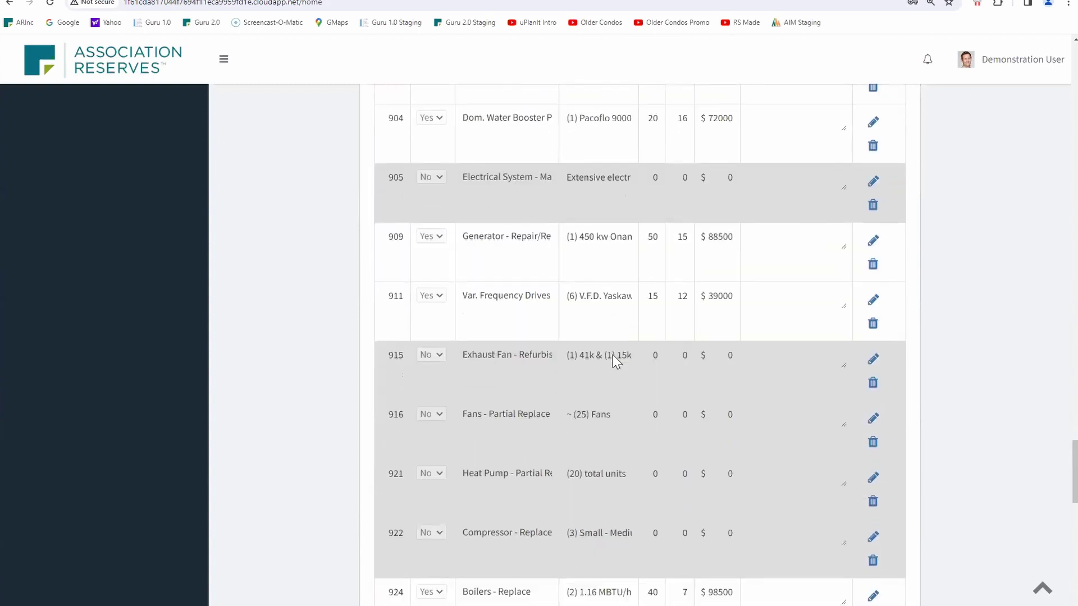
{"action": "scroll", "coordinate": [612, 357], "scroll_direction": "down", "scroll_amount": 12}
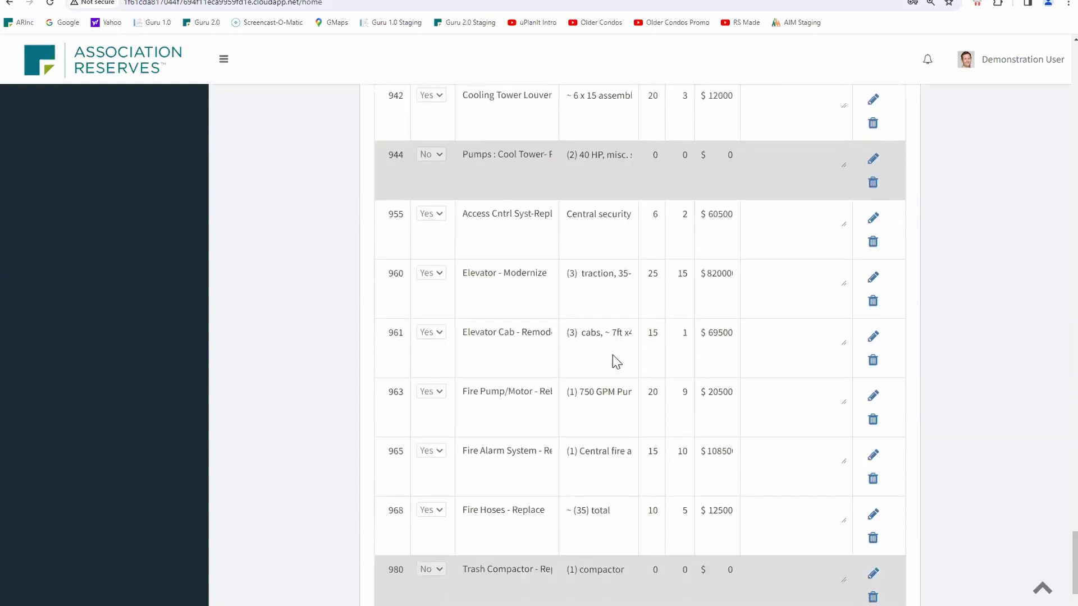
{"action": "scroll", "coordinate": [612, 355], "scroll_direction": "down", "scroll_amount": 2}
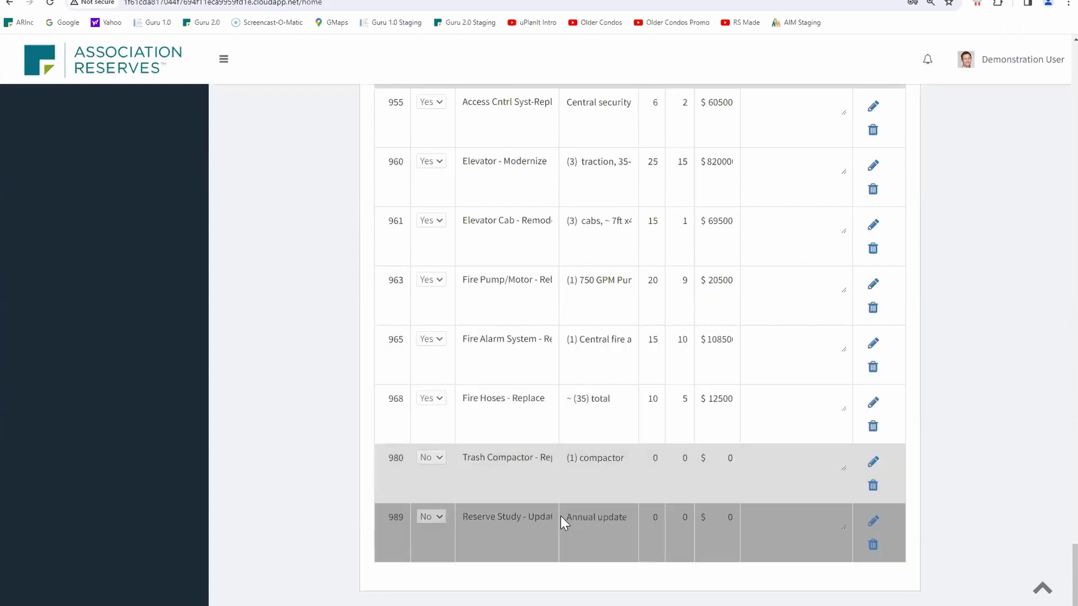
{"action": "scroll", "coordinate": [573, 303], "scroll_direction": "up", "scroll_amount": 6}
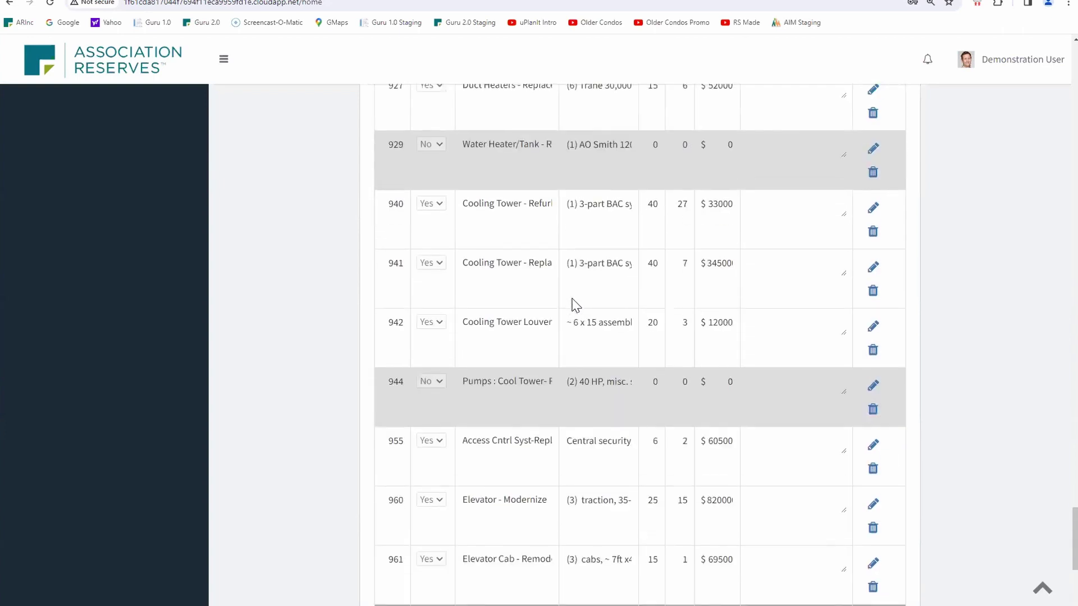
{"action": "scroll", "coordinate": [575, 304], "scroll_direction": "up", "scroll_amount": 2}
{"action": "scroll", "coordinate": [575, 305], "scroll_direction": "down", "scroll_amount": 6}
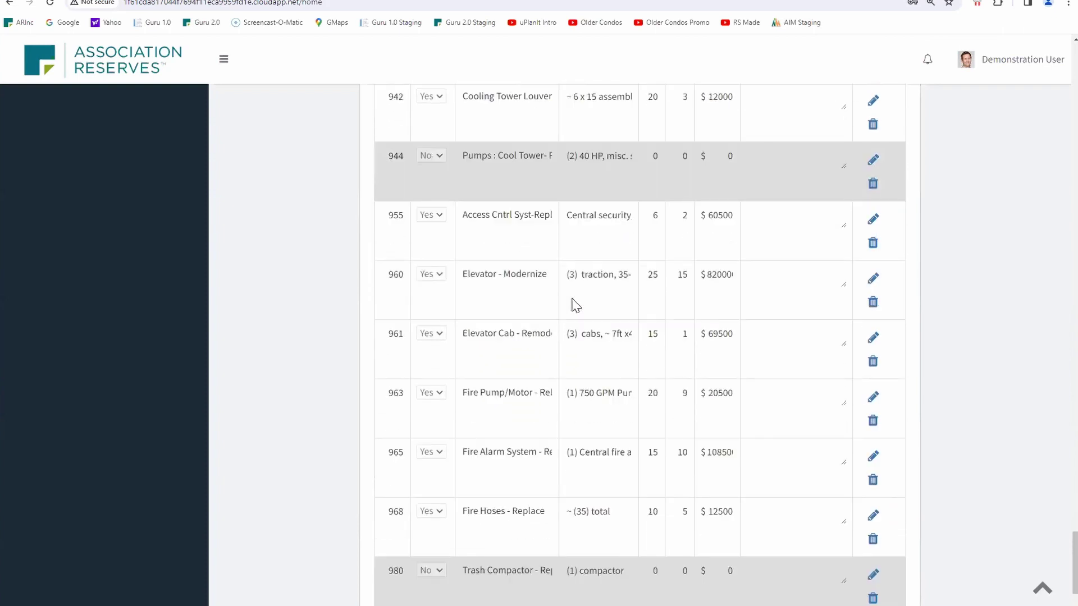
{"action": "scroll", "coordinate": [575, 305], "scroll_direction": "down", "scroll_amount": 2}
{"action": "scroll", "coordinate": [576, 305], "scroll_direction": "up", "scroll_amount": 16}
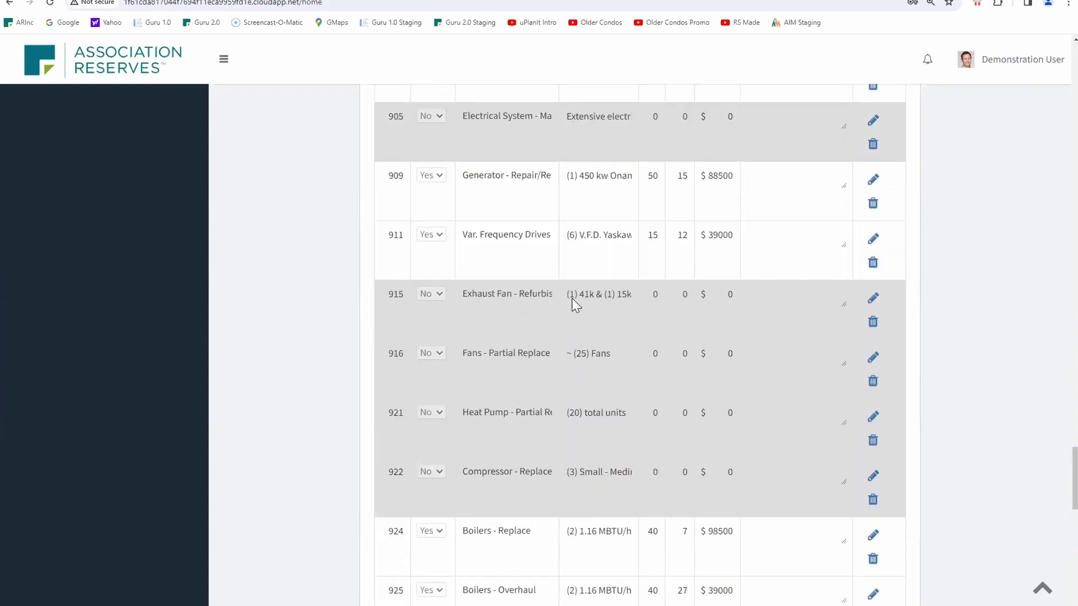
{"action": "scroll", "coordinate": [573, 304], "scroll_direction": "up", "scroll_amount": 7}
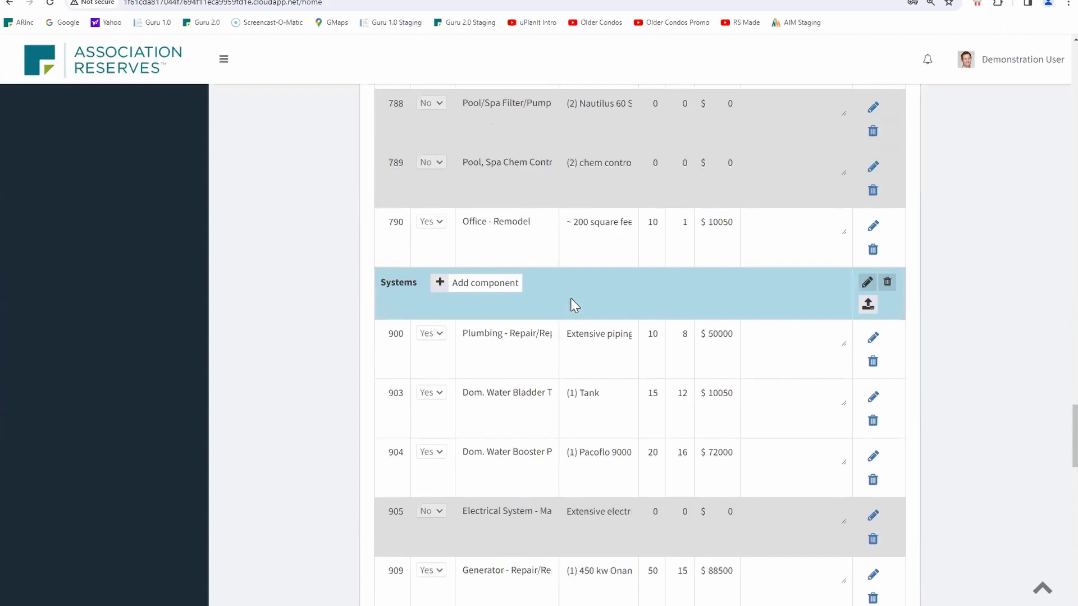
{"action": "scroll", "coordinate": [575, 305], "scroll_direction": "up", "scroll_amount": 1}
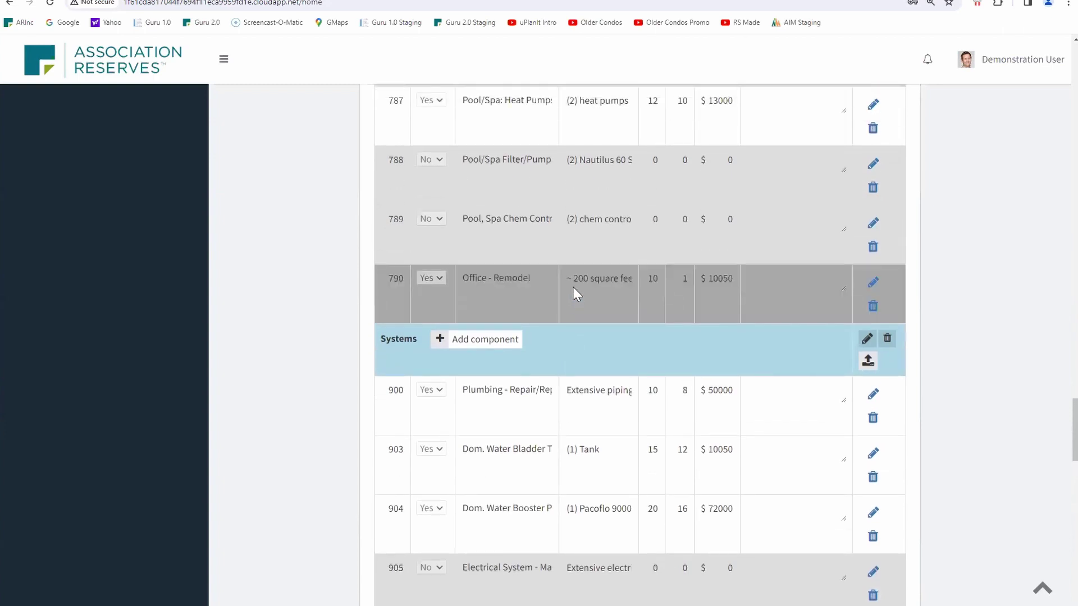
Go back through the Building Interior and Building Exterior components to the start of the component list.
{"action": "scroll", "coordinate": [572, 289], "scroll_direction": "up", "scroll_amount": 14}
{"action": "scroll", "coordinate": [574, 292], "scroll_direction": "up", "scroll_amount": 18}
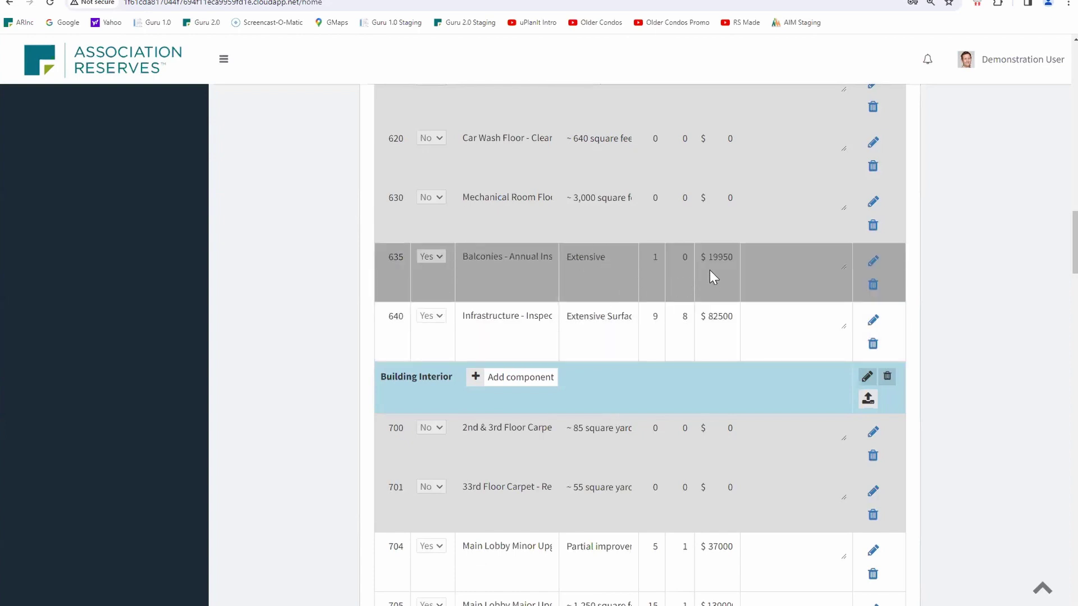
{"action": "scroll", "coordinate": [715, 268], "scroll_direction": "up", "scroll_amount": 5}
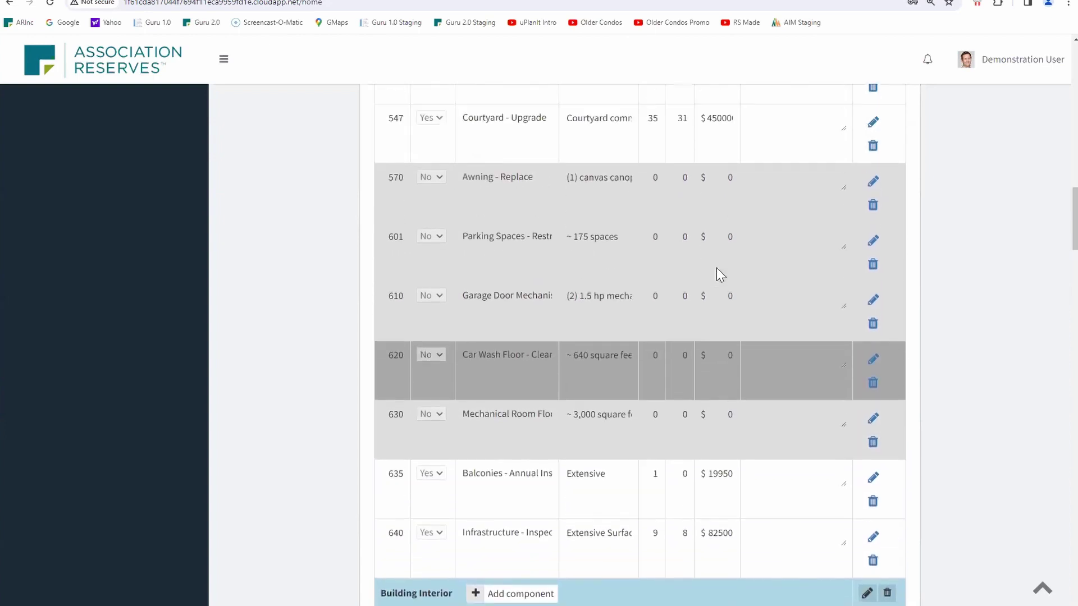
{"action": "scroll", "coordinate": [716, 268], "scroll_direction": "up", "scroll_amount": 1}
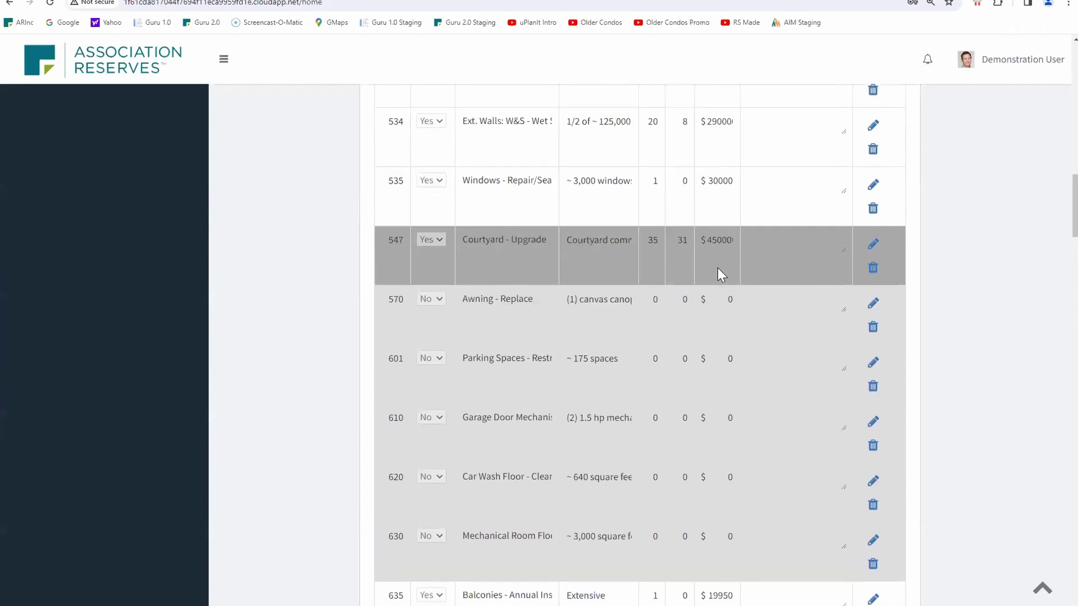
{"action": "scroll", "coordinate": [718, 268], "scroll_direction": "up", "scroll_amount": 1}
{"action": "scroll", "coordinate": [722, 256], "scroll_direction": "up", "scroll_amount": 5}
{"action": "scroll", "coordinate": [722, 255], "scroll_direction": "up", "scroll_amount": 1}
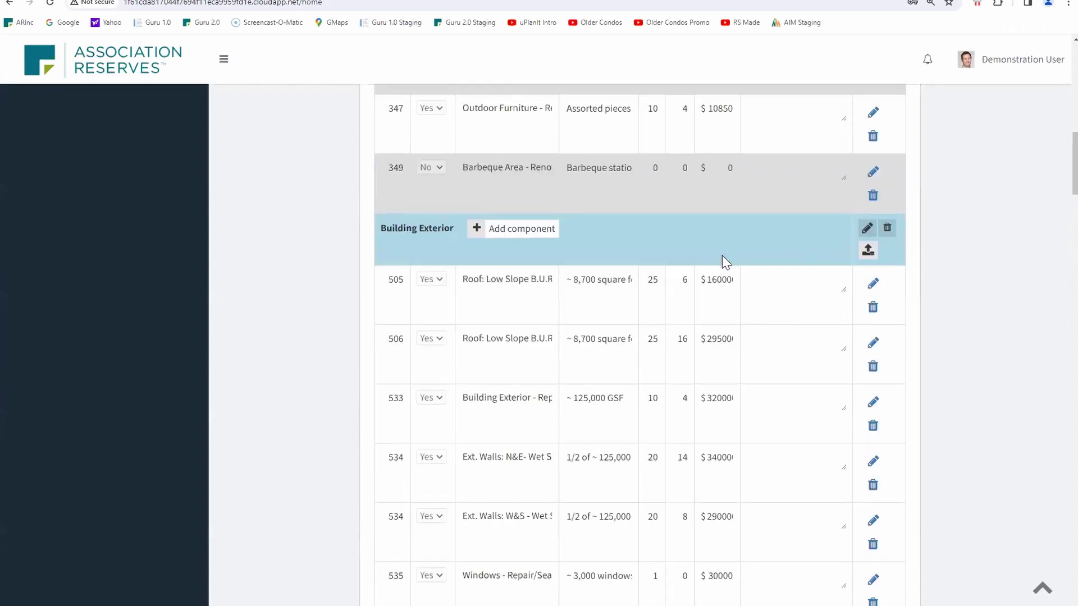
{"action": "scroll", "coordinate": [722, 255], "scroll_direction": "up", "scroll_amount": 5}
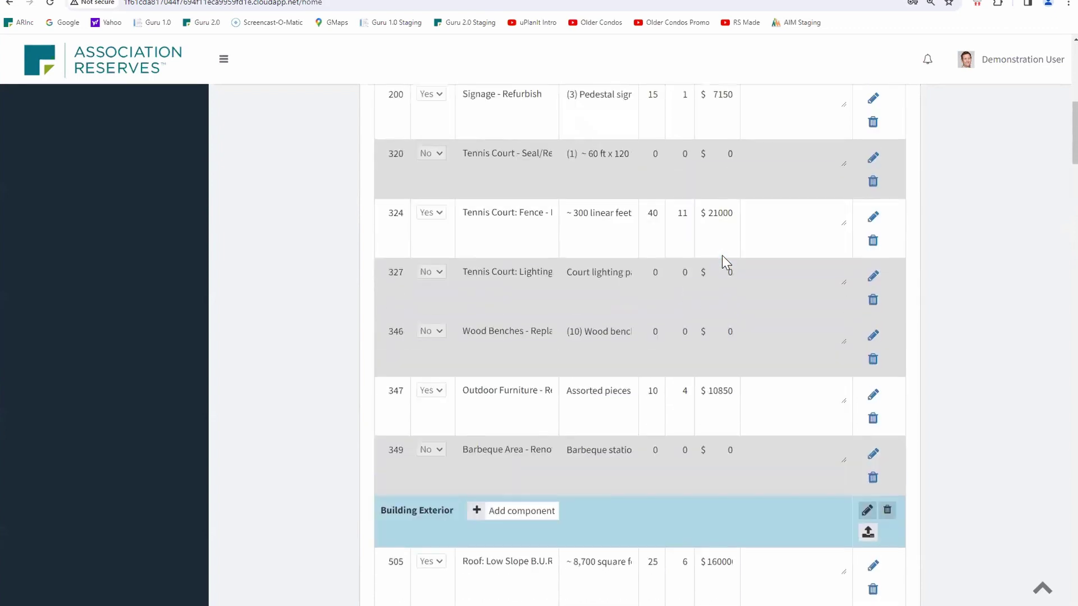
{"action": "scroll", "coordinate": [722, 254], "scroll_direction": "up", "scroll_amount": 3}
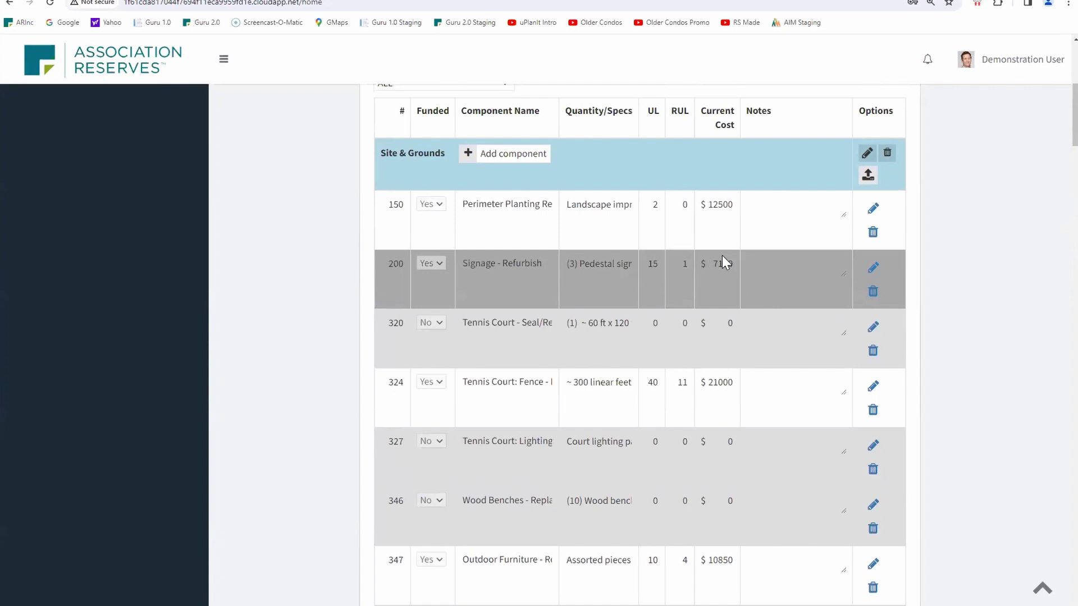
{"action": "scroll", "coordinate": [722, 254], "scroll_direction": "up", "scroll_amount": 2}
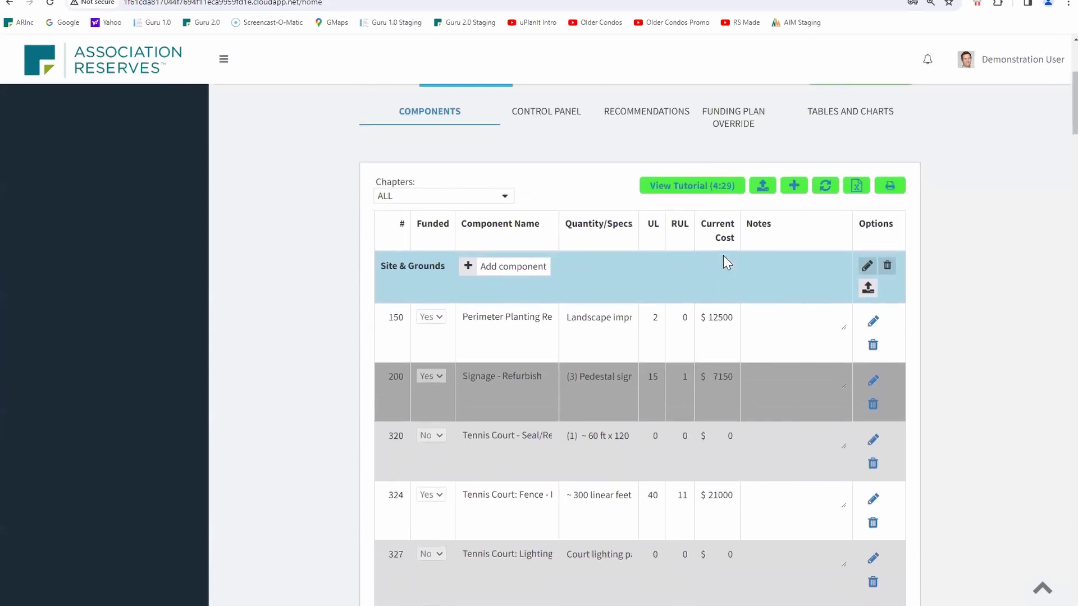
Display the Component Significance table and examine the deterioration cost and significance of the components in every chapter.
{"action": "left_click", "coordinate": [851, 119]}
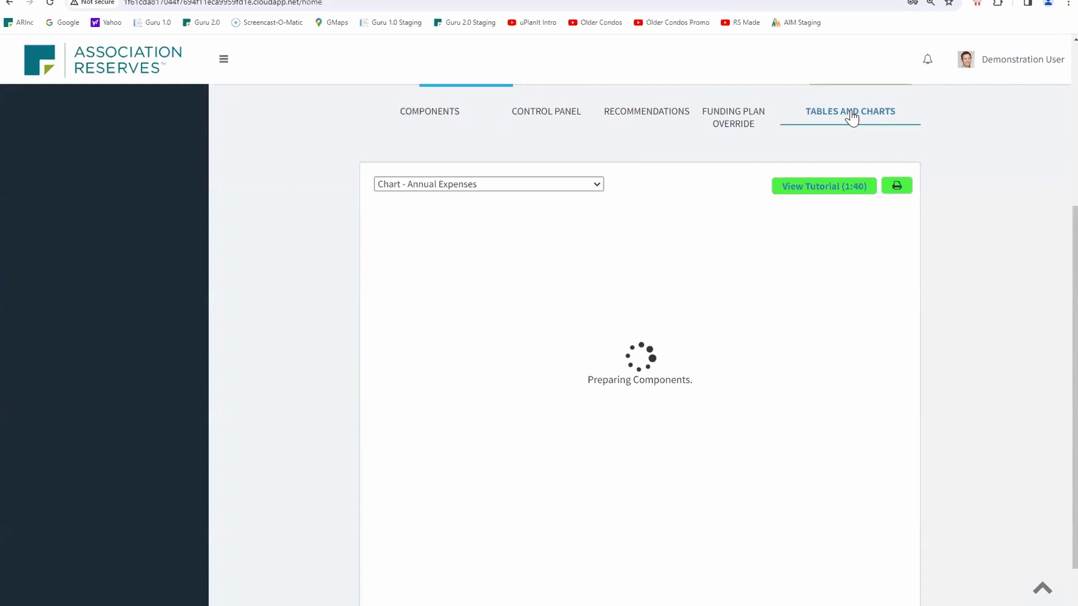
{"action": "left_click", "coordinate": [597, 186]}
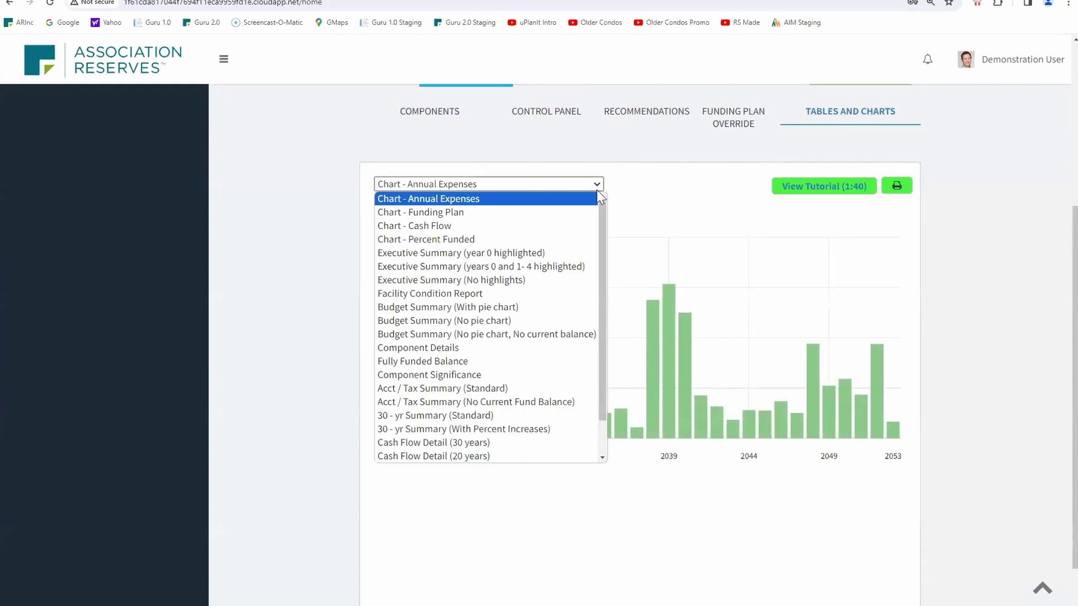
{"action": "left_click", "coordinate": [486, 375]}
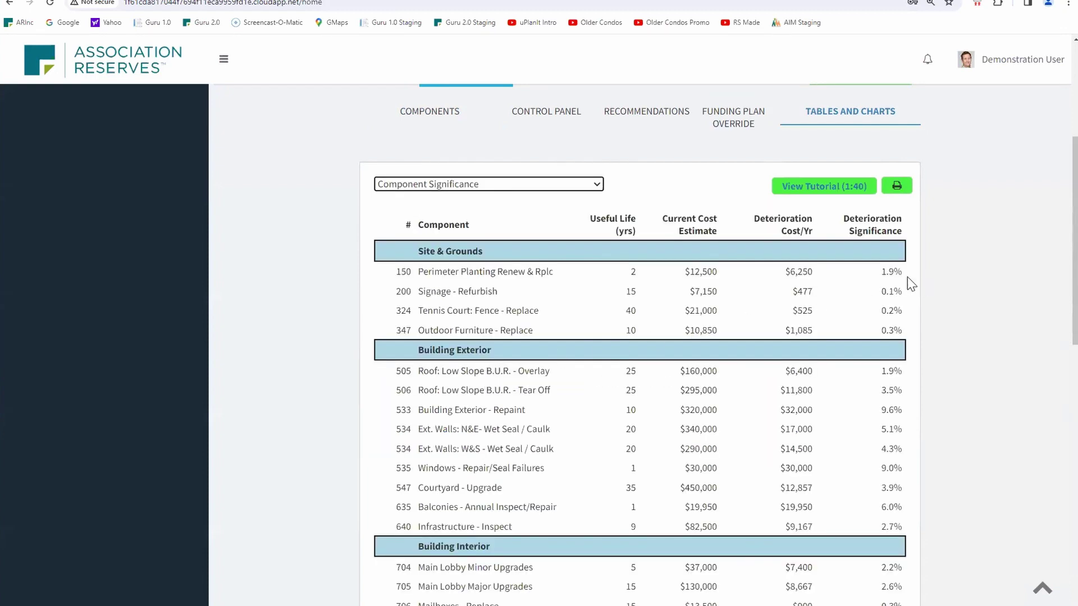
{"action": "scroll", "coordinate": [902, 270], "scroll_direction": "down", "scroll_amount": 3}
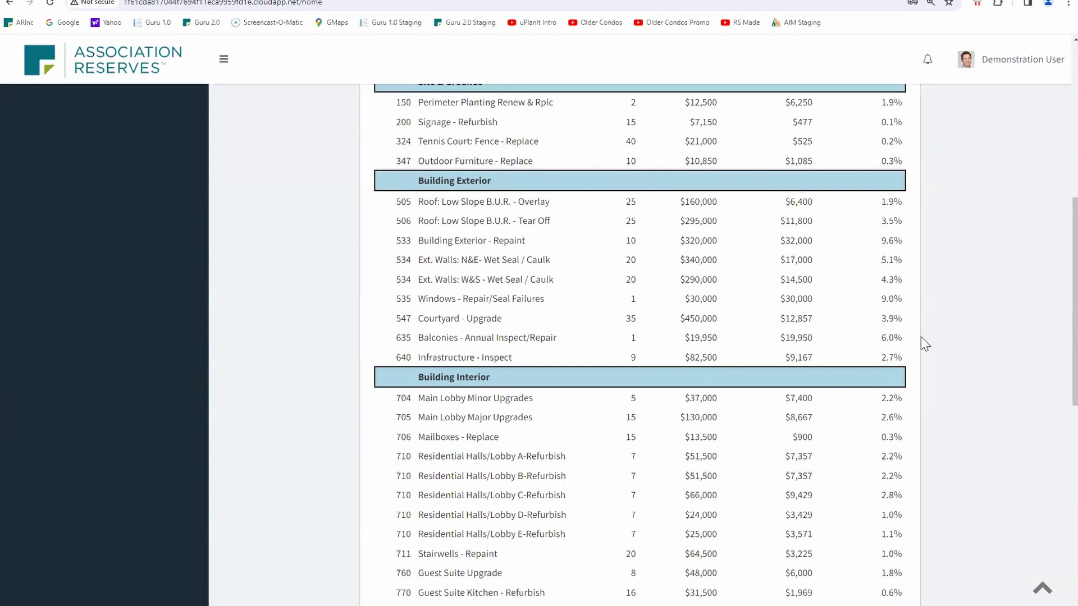
{"action": "scroll", "coordinate": [902, 335], "scroll_direction": "down", "scroll_amount": 3}
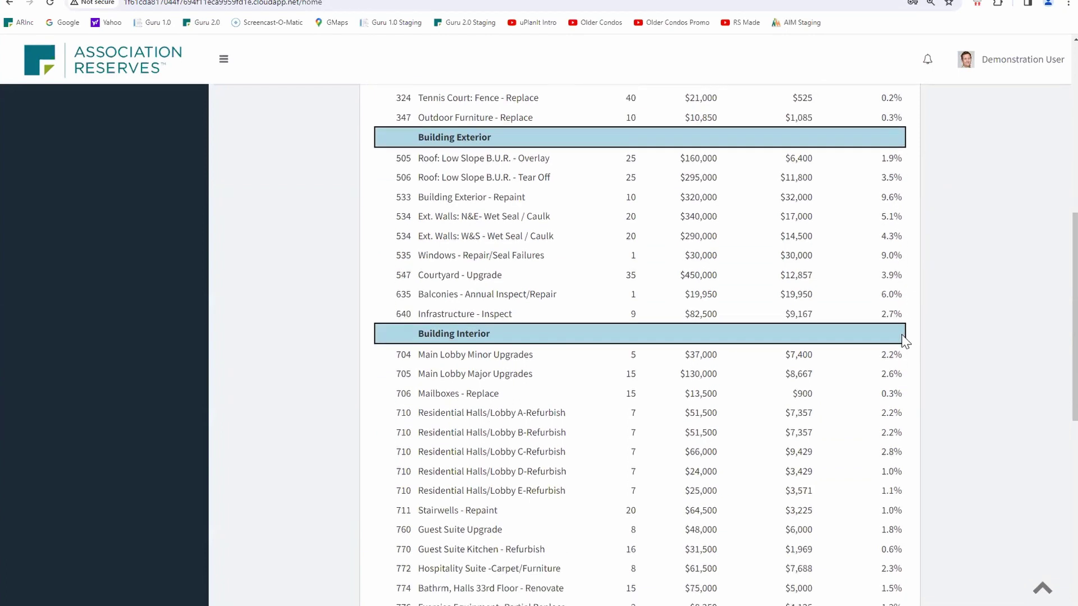
{"action": "scroll", "coordinate": [902, 344], "scroll_direction": "down", "scroll_amount": 6}
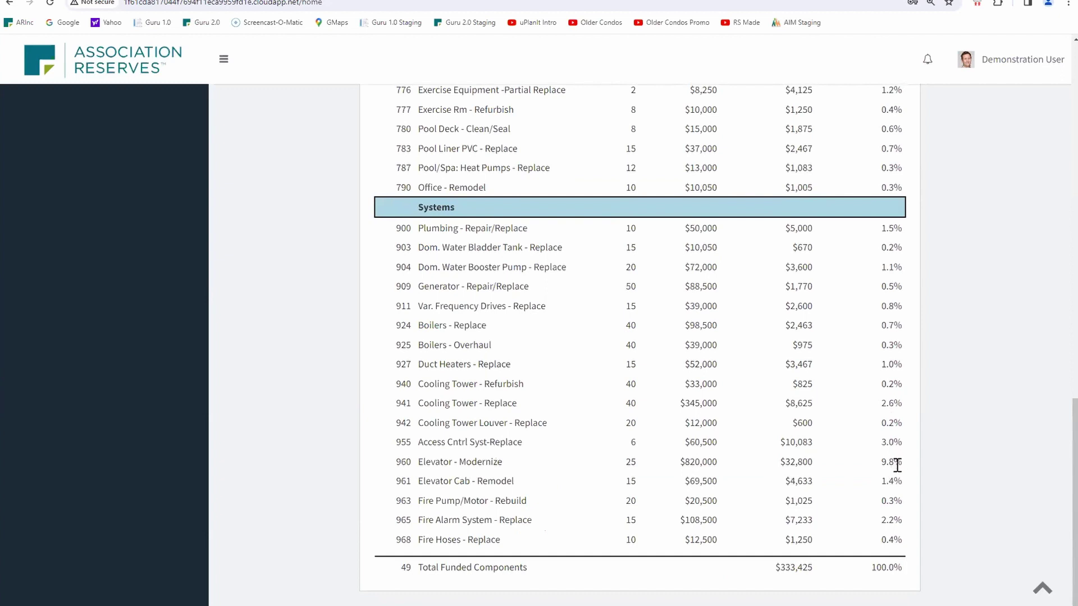
{"action": "scroll", "coordinate": [897, 462], "scroll_direction": "up", "scroll_amount": 5}
{"action": "scroll", "coordinate": [897, 462], "scroll_direction": "up", "scroll_amount": 7}
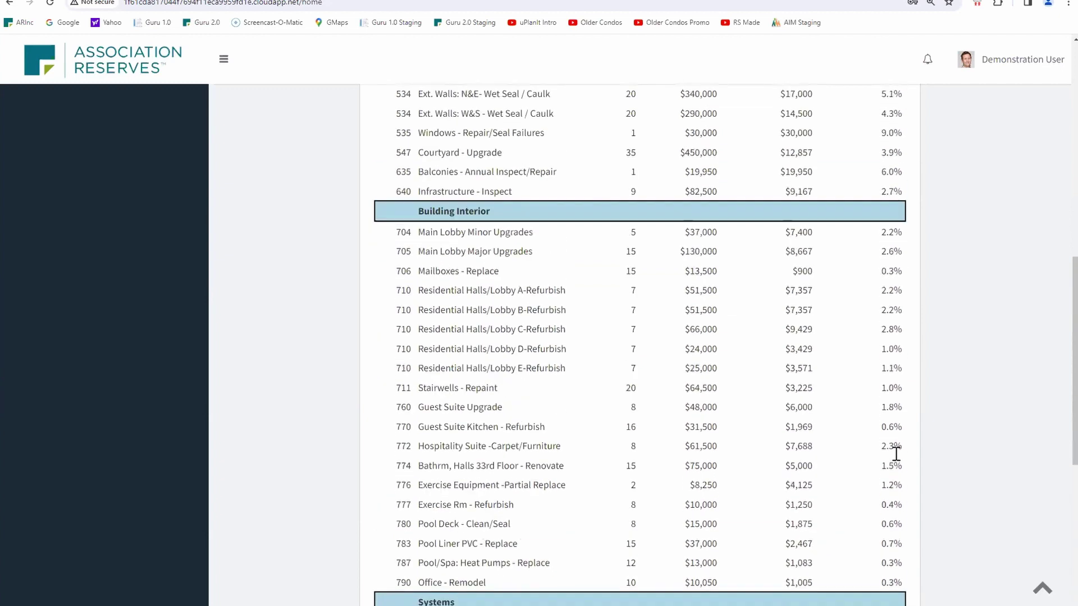
Leave the Component Significance table and review the starting balance, interest and inflation assumptions in the Control Panel.
{"action": "scroll", "coordinate": [897, 457], "scroll_direction": "up", "scroll_amount": 1}
{"action": "scroll", "coordinate": [897, 455], "scroll_direction": "down", "scroll_amount": 2}
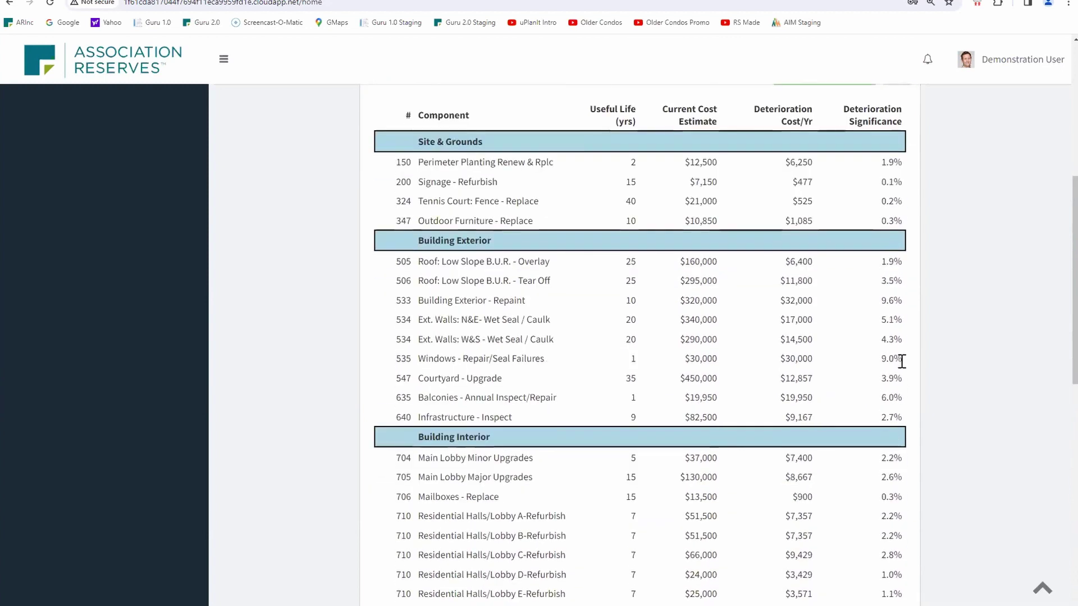
{"action": "scroll", "coordinate": [946, 258], "scroll_direction": "up", "scroll_amount": 7}
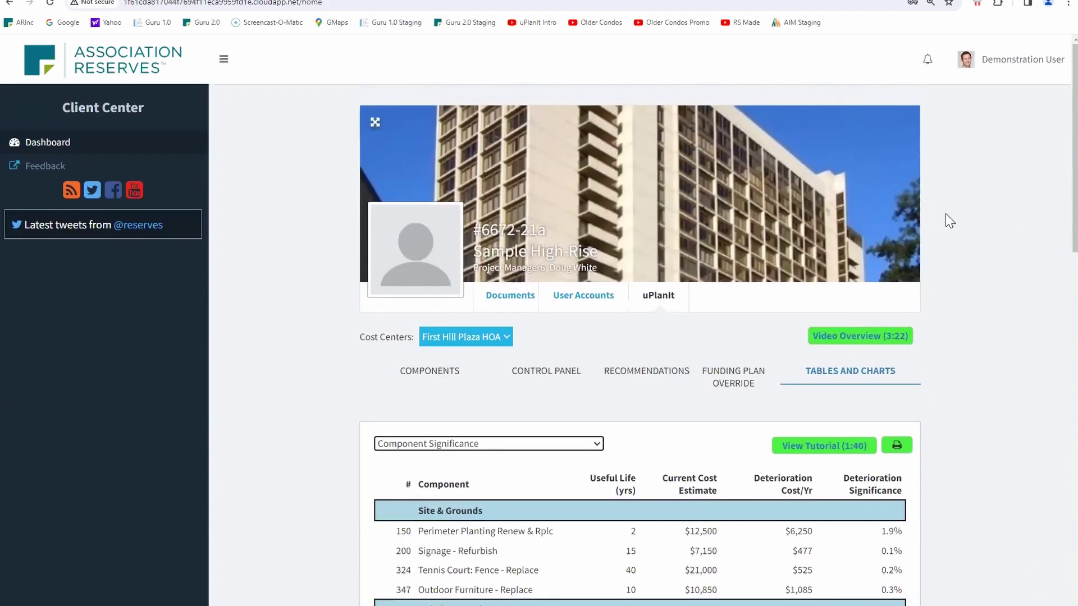
{"action": "left_click", "coordinate": [640, 378]}
{"action": "left_click", "coordinate": [558, 377]}
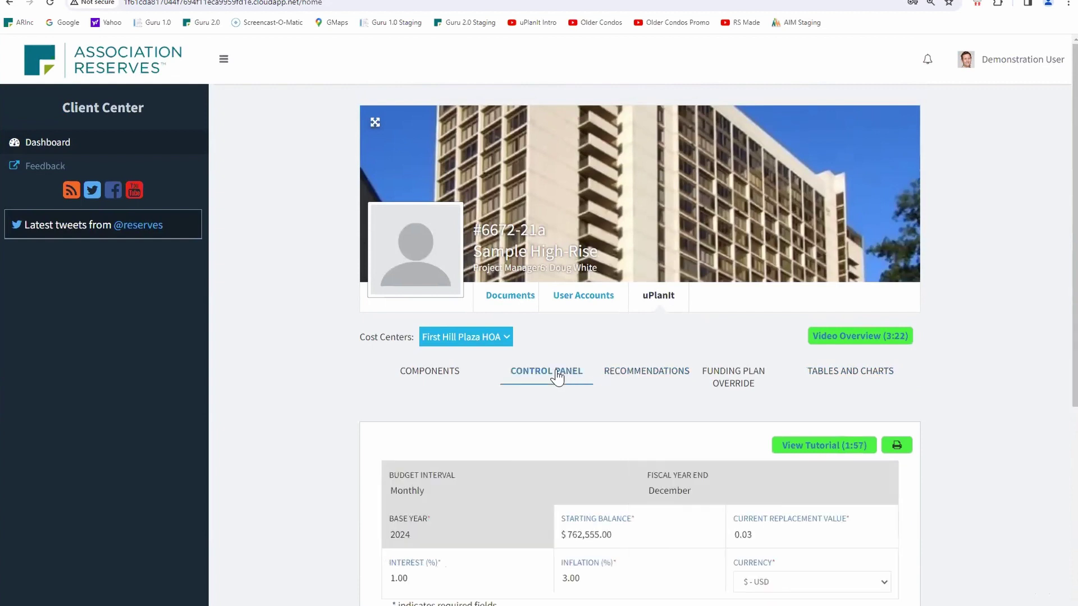
{"action": "scroll", "coordinate": [688, 491], "scroll_direction": "down", "scroll_amount": 2}
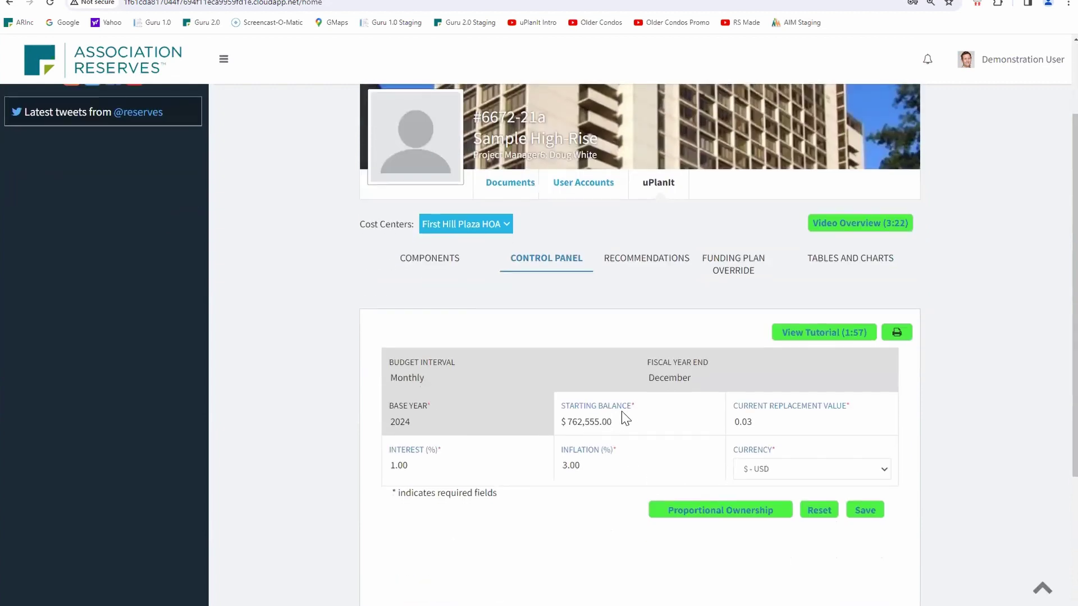
{"action": "left_click", "coordinate": [415, 462]}
Examine the Recommendations funding values, action options, starting information and charts for First Hill Plaza HOA.
{"action": "left_click", "coordinate": [674, 259]}
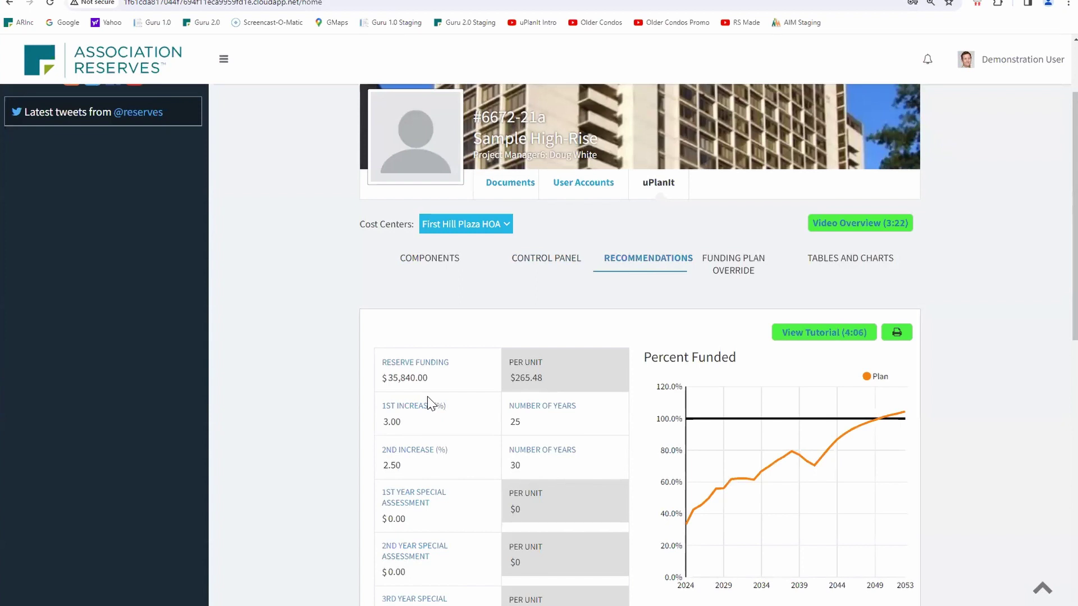
{"action": "scroll", "coordinate": [470, 444], "scroll_direction": "down", "scroll_amount": 7}
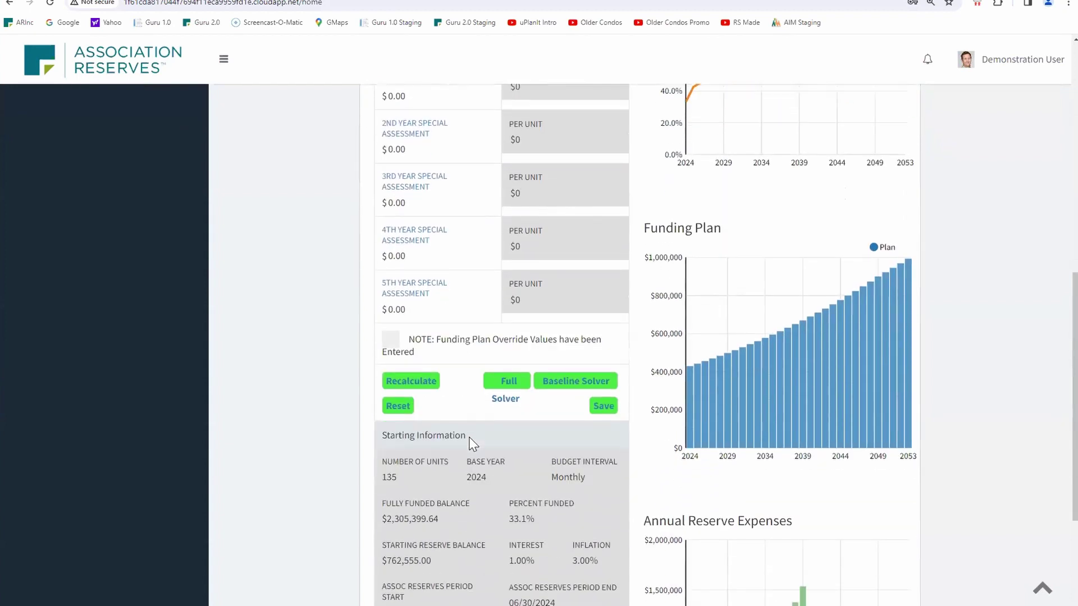
{"action": "scroll", "coordinate": [470, 444], "scroll_direction": "down", "scroll_amount": 2}
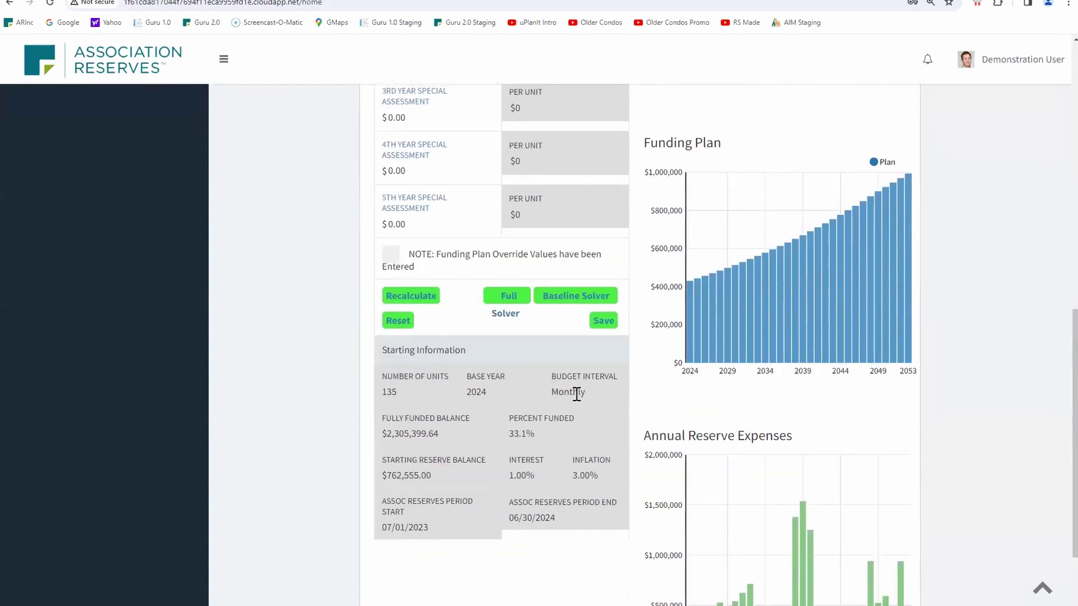
{"action": "scroll", "coordinate": [534, 385], "scroll_direction": "up", "scroll_amount": 10}
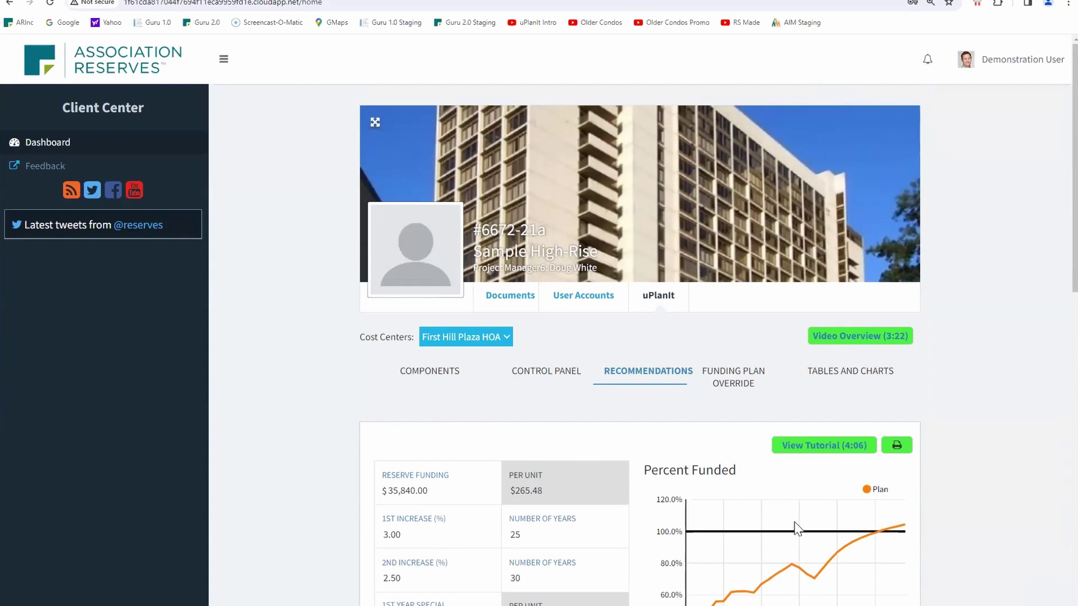
Set the Control Panel interest to 4.00%, save it, and display the Recommendations charts.
{"action": "left_click", "coordinate": [538, 372]}
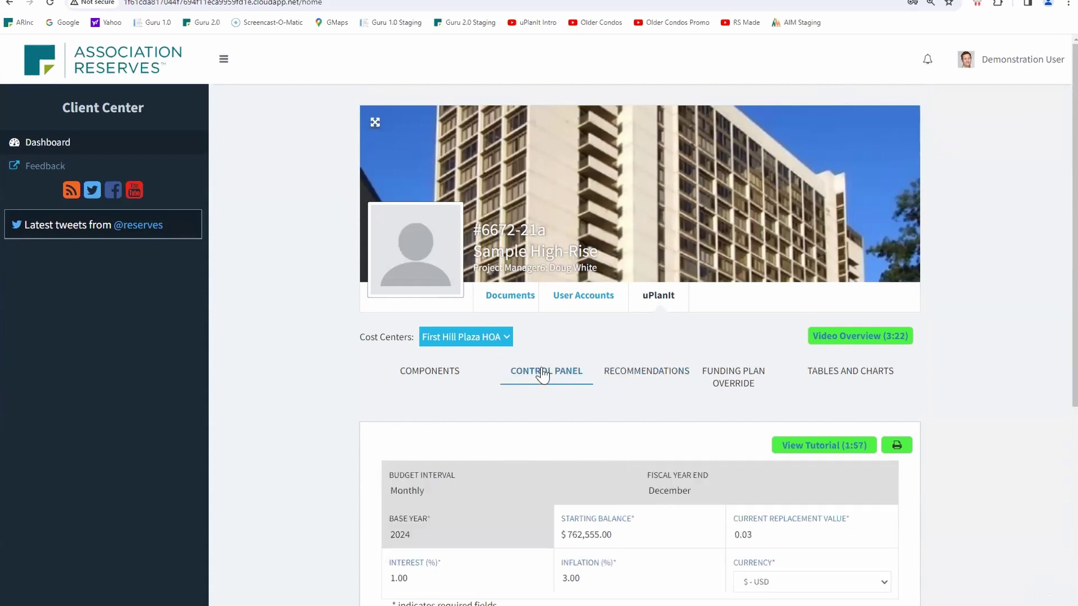
{"action": "left_click", "coordinate": [412, 578]}
{"action": "key", "text": "BackSpace"}
{"action": "type", "text": "4"}
{"action": "key", "text": "Tab"}
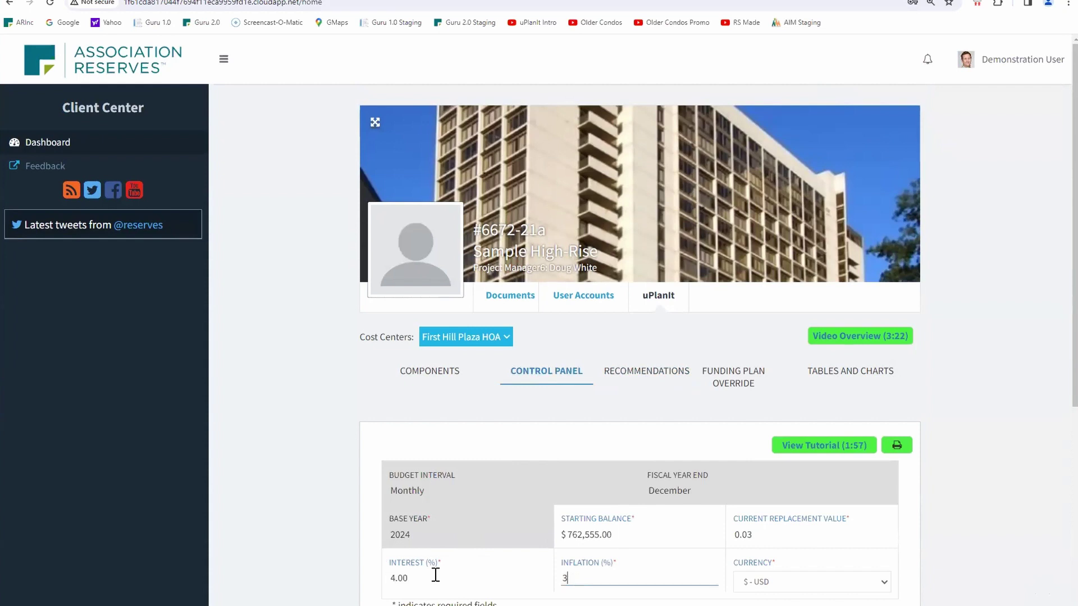
{"action": "scroll", "coordinate": [469, 520], "scroll_direction": "down", "scroll_amount": 3}
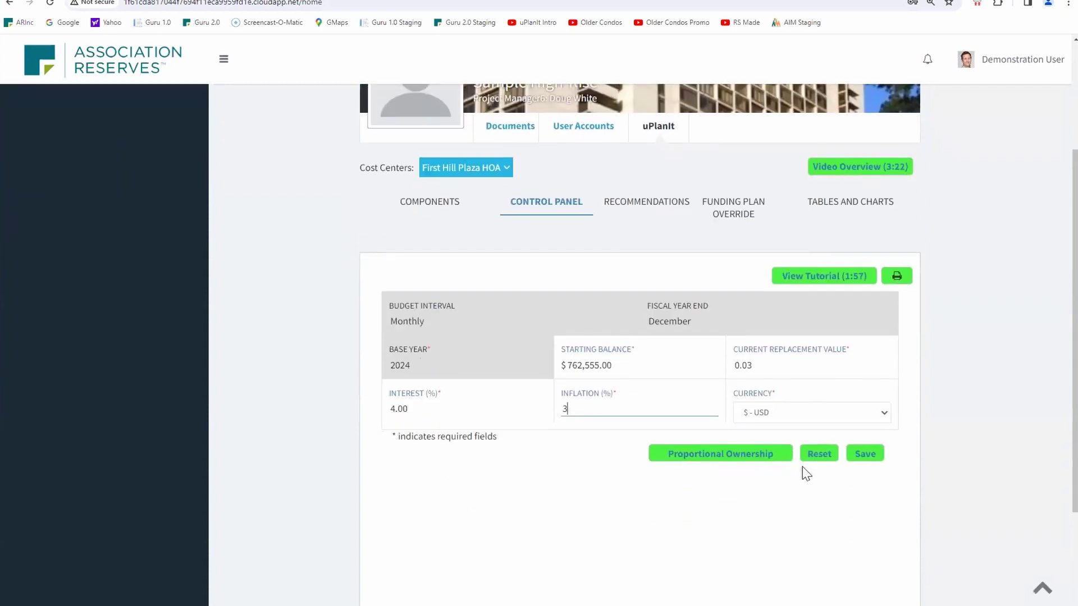
{"action": "left_click", "coordinate": [860, 459]}
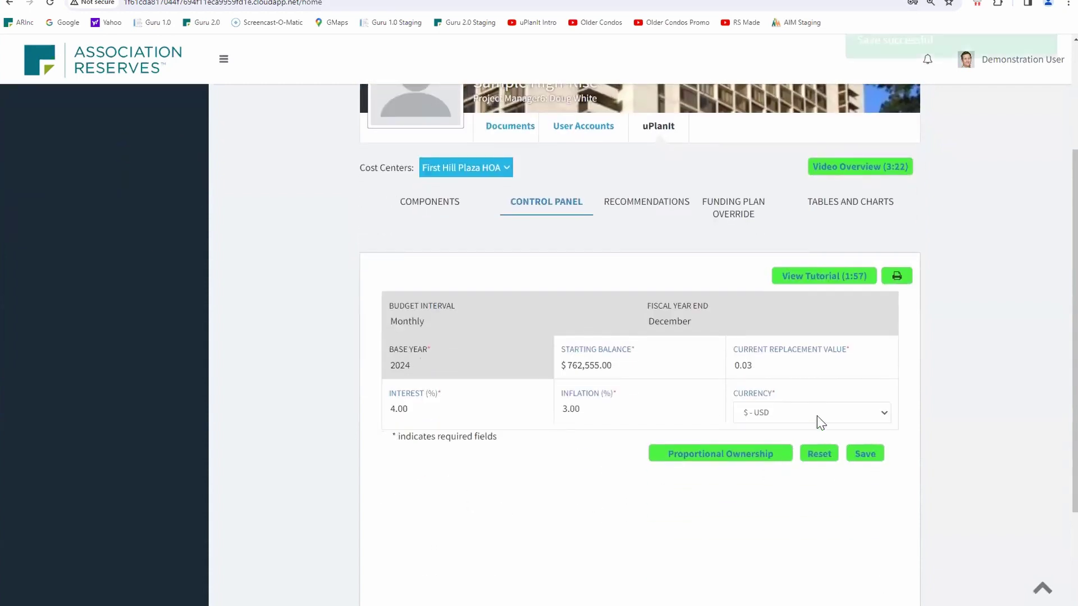
{"action": "left_click", "coordinate": [640, 205]}
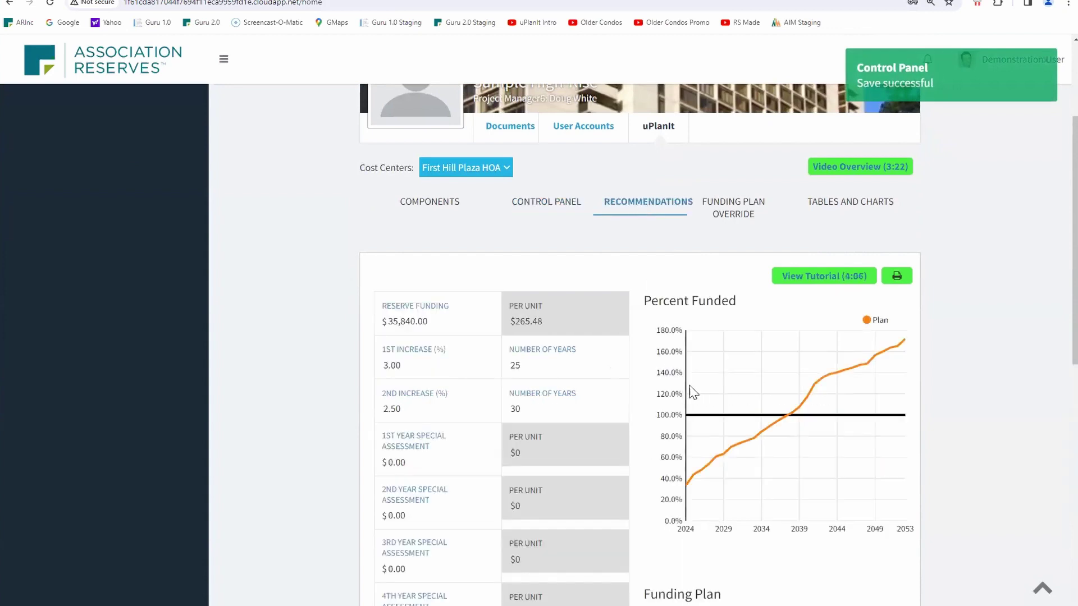
Run the Full Solver on the recommendations and check the calculated reserve funding and Percent Funded chart.
{"action": "scroll", "coordinate": [612, 530], "scroll_direction": "down", "scroll_amount": 5}
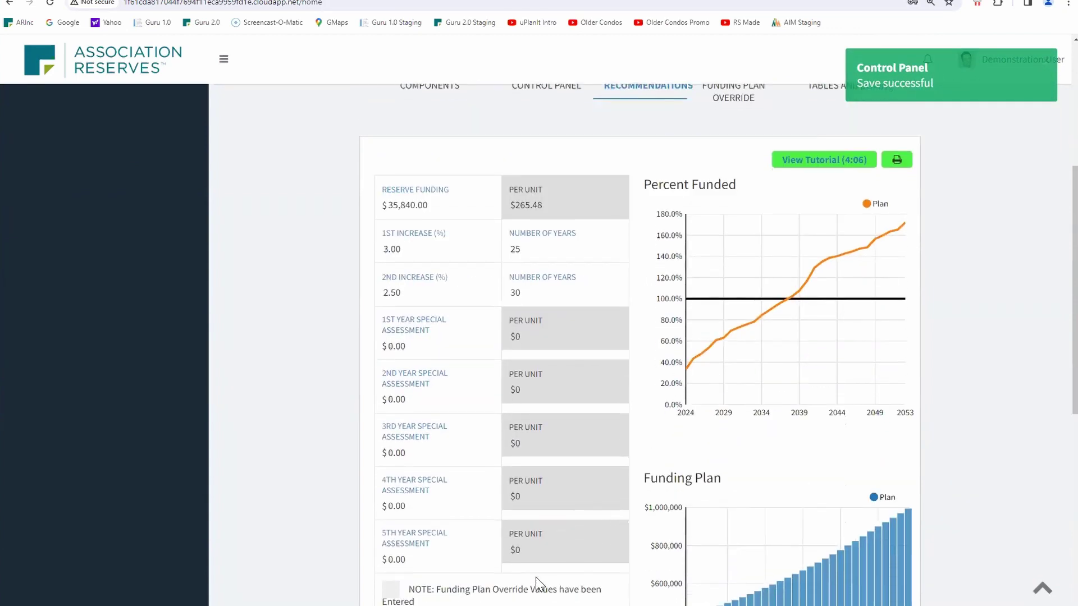
{"action": "left_click", "coordinate": [508, 465]}
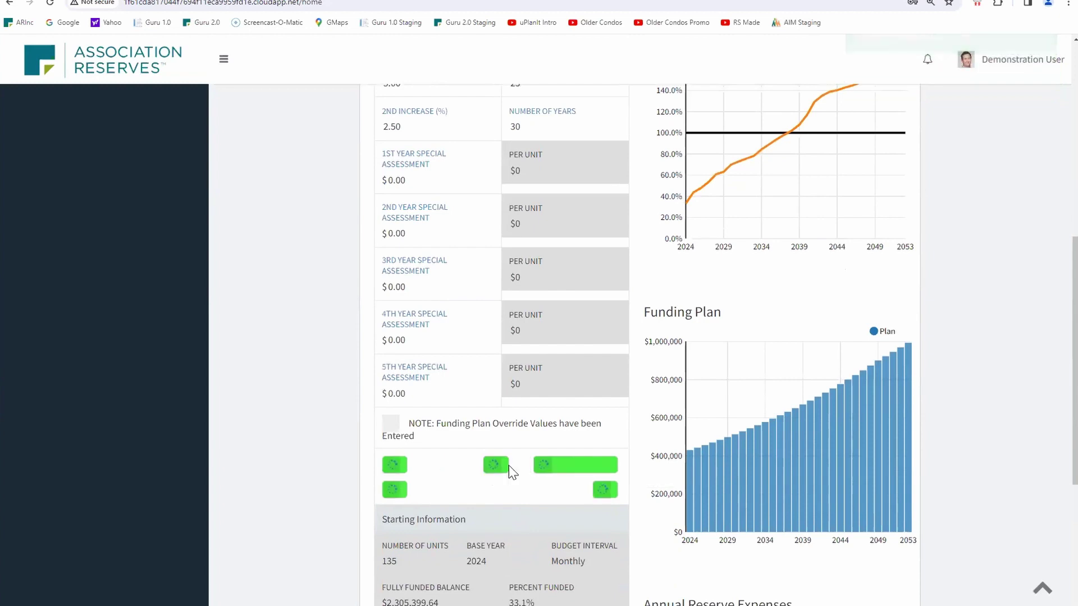
{"action": "scroll", "coordinate": [530, 318], "scroll_direction": "up", "scroll_amount": 2}
{"action": "scroll", "coordinate": [530, 318], "scroll_direction": "up", "scroll_amount": 2}
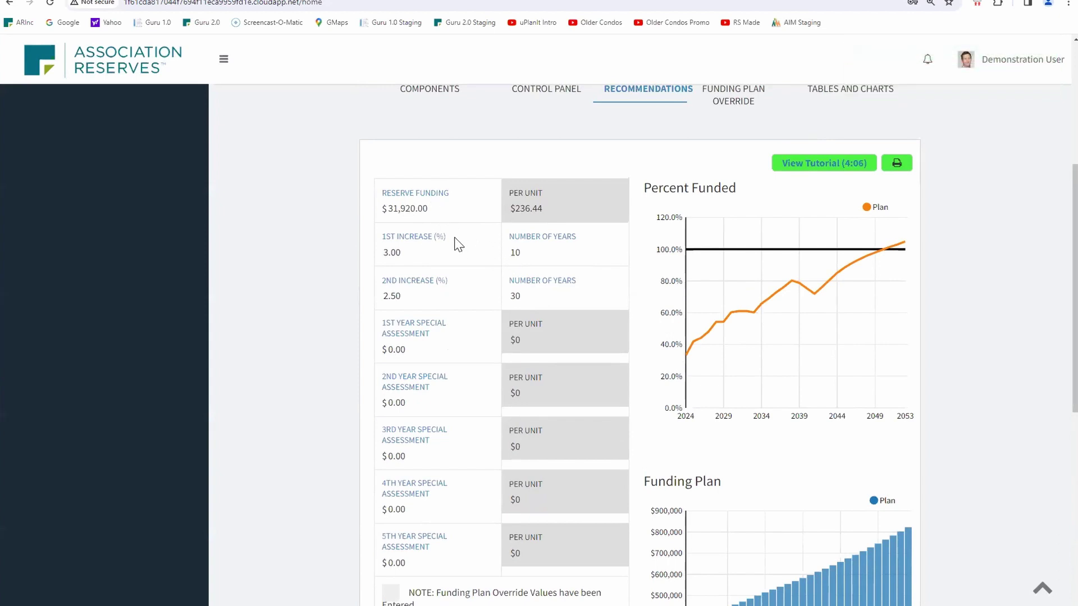
{"action": "scroll", "coordinate": [515, 208], "scroll_direction": "up", "scroll_amount": 5}
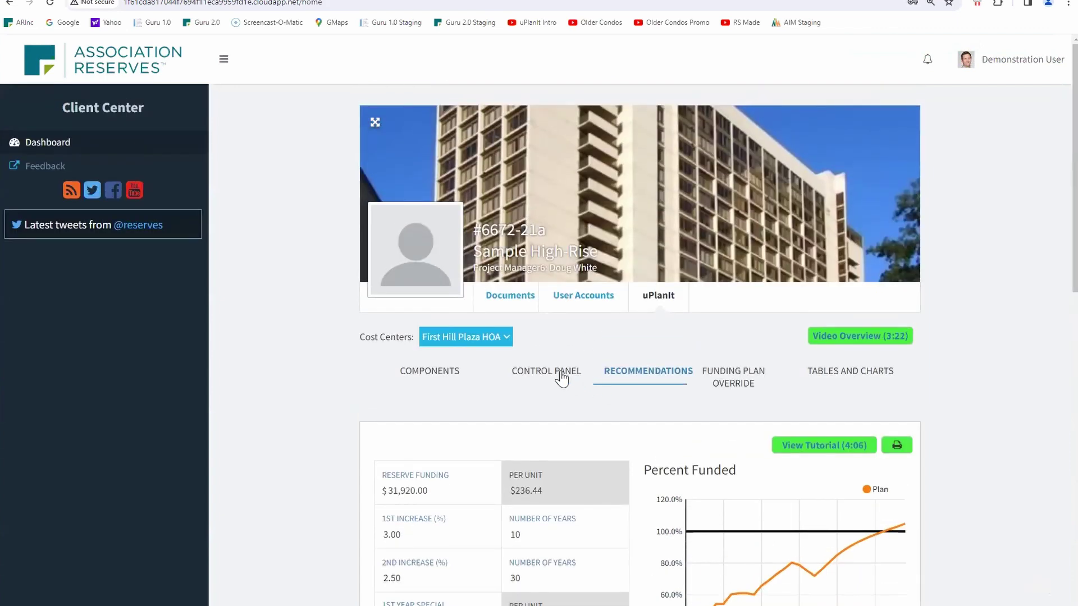
Run the Baseline Solver on the recommendations and check the calculated reserve funding and Percent Funded chart.
{"action": "scroll", "coordinate": [578, 381], "scroll_direction": "down", "scroll_amount": 6}
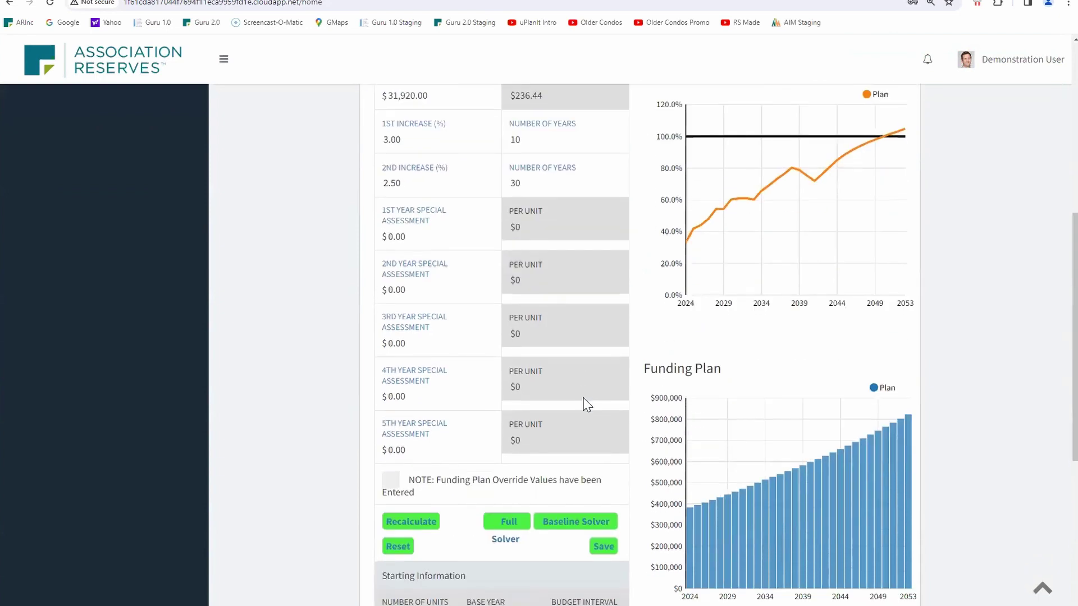
{"action": "scroll", "coordinate": [458, 172], "scroll_direction": "up", "scroll_amount": 2}
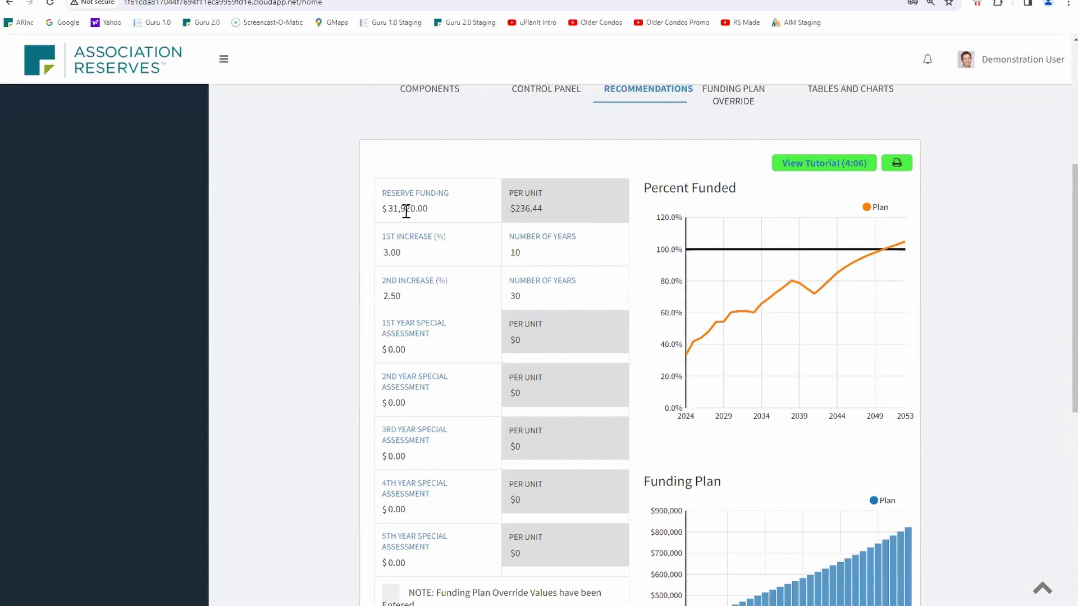
{"action": "scroll", "coordinate": [575, 365], "scroll_direction": "down", "scroll_amount": 3}
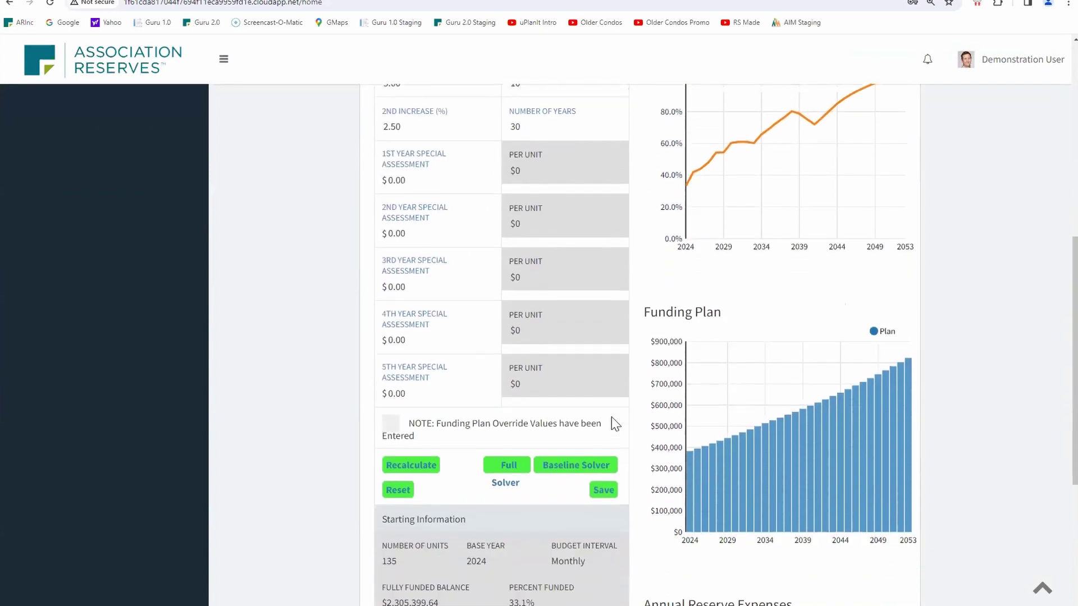
{"action": "left_click", "coordinate": [592, 470]}
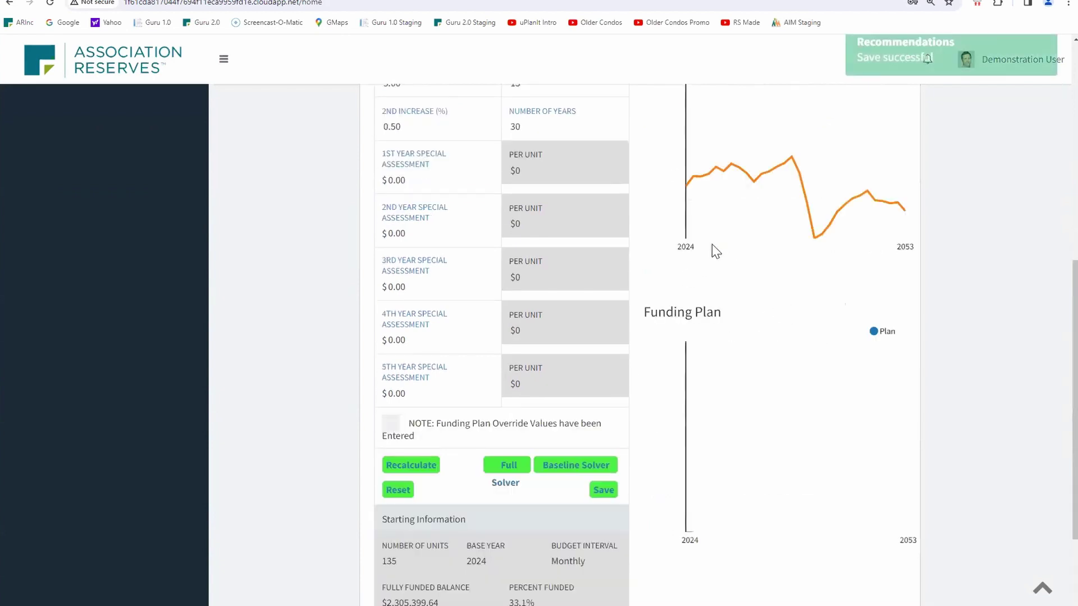
{"action": "scroll", "coordinate": [581, 193], "scroll_direction": "up", "scroll_amount": 5}
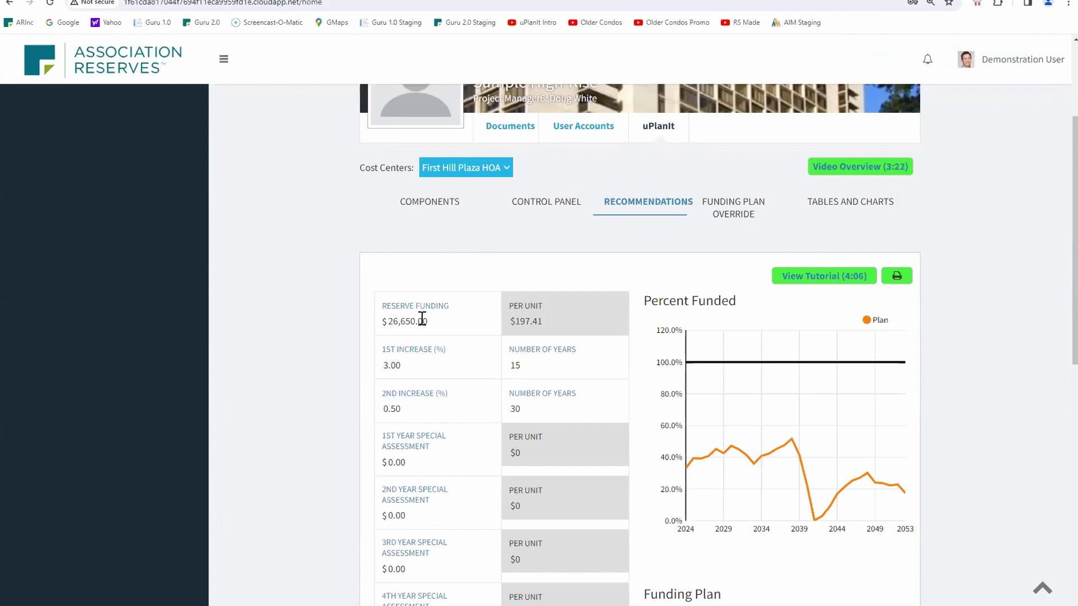
Set the monthly reserve funding to $30,000 and recalculate the funding plan.
{"action": "left_click", "coordinate": [421, 319]}
{"action": "key", "text": "BackSpace"}
{"action": "key", "text": "BackSpace"}
{"action": "key", "text": "BackSpace"}
{"action": "key", "text": "BackSpace"}
{"action": "key", "text": "BackSpace"}
{"action": "type", "text": "30000"}
{"action": "scroll", "coordinate": [486, 321], "scroll_direction": "down", "scroll_amount": 4}
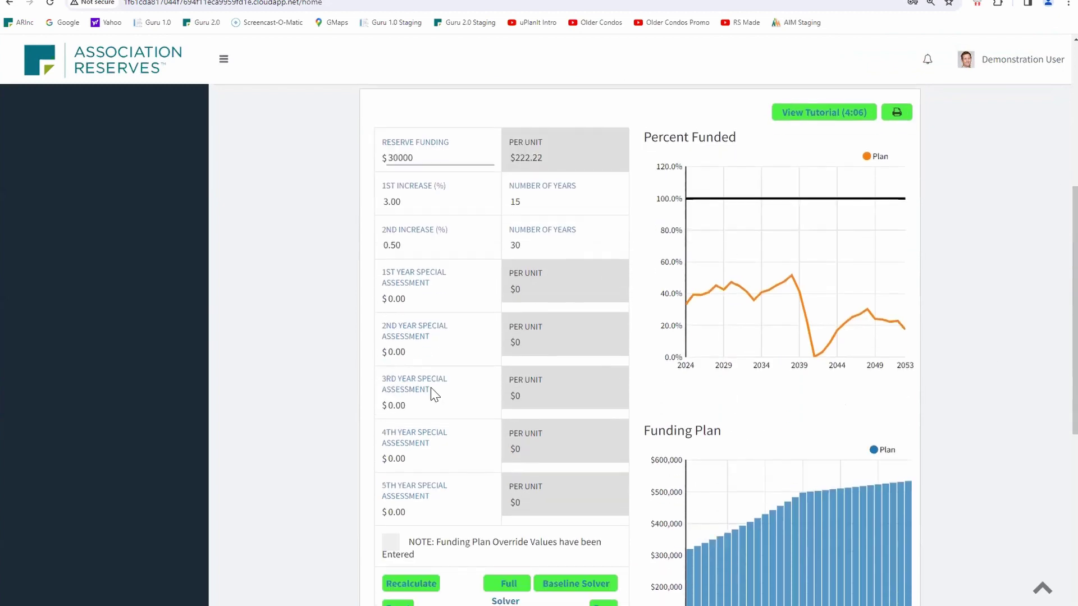
{"action": "left_click", "coordinate": [418, 523]}
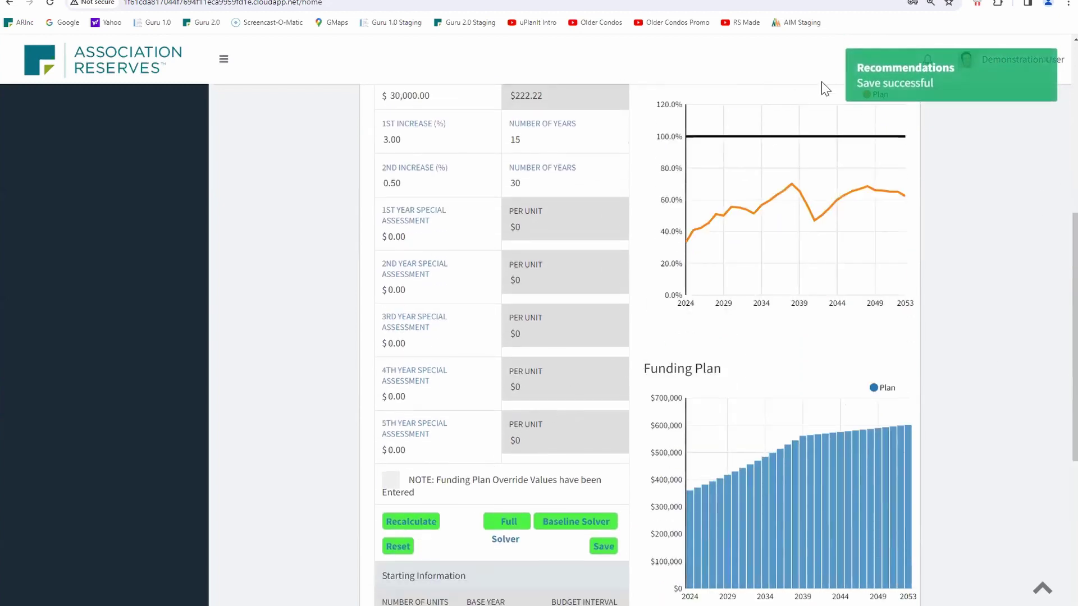
Examine the recalculated plan's per-unit funding, Percent Funded and Funding Plan charts, and the charts further down.
{"action": "scroll", "coordinate": [757, 192], "scroll_direction": "up", "scroll_amount": 3}
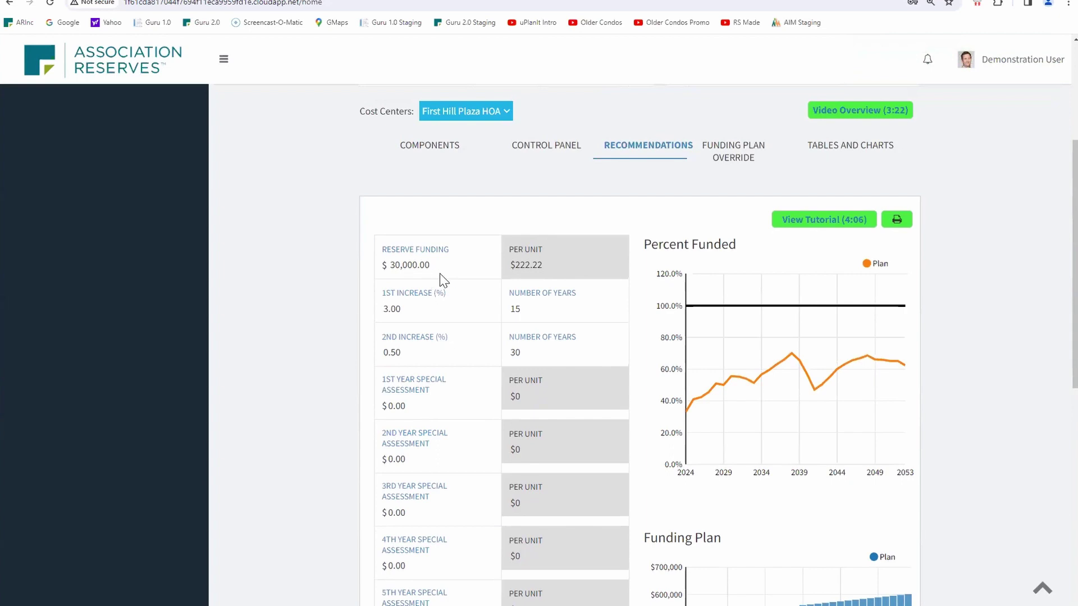
{"action": "scroll", "coordinate": [750, 375], "scroll_direction": "down", "scroll_amount": 3}
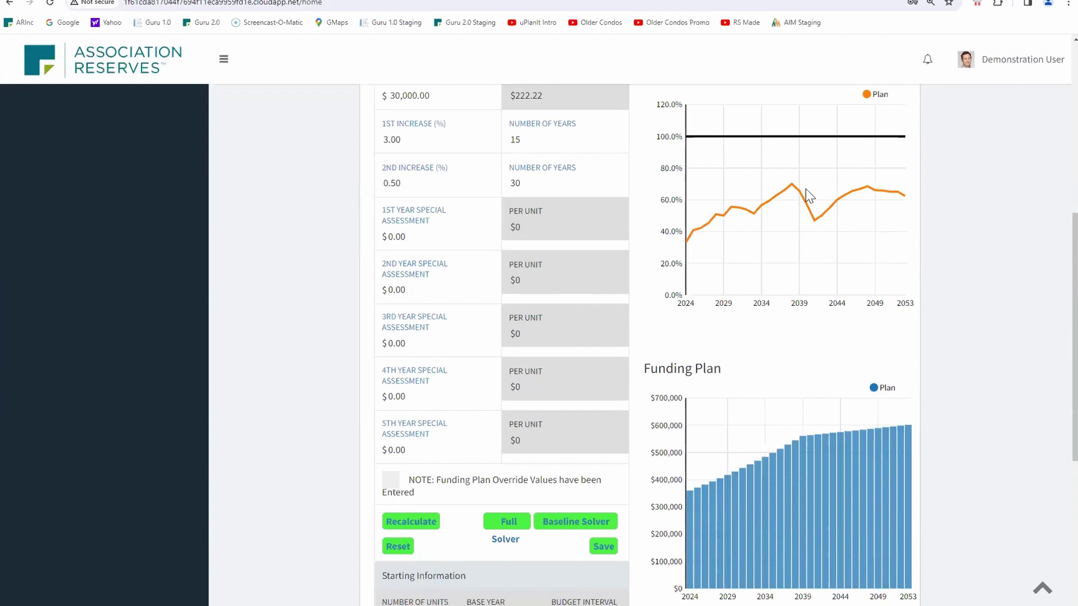
{"action": "scroll", "coordinate": [853, 212], "scroll_direction": "up", "scroll_amount": 4}
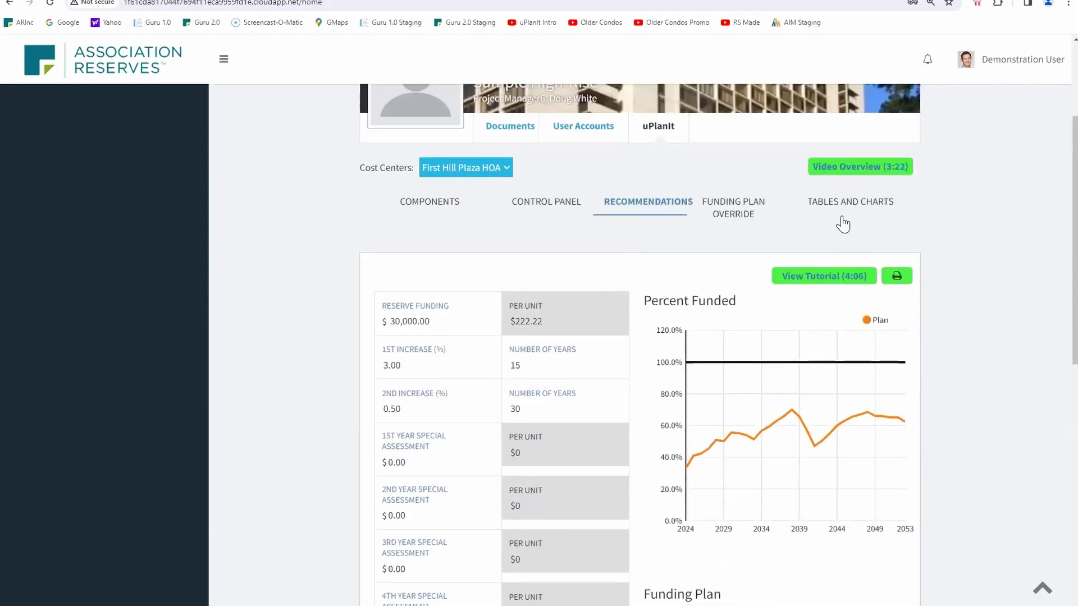
{"action": "scroll", "coordinate": [756, 384], "scroll_direction": "down", "scroll_amount": 2}
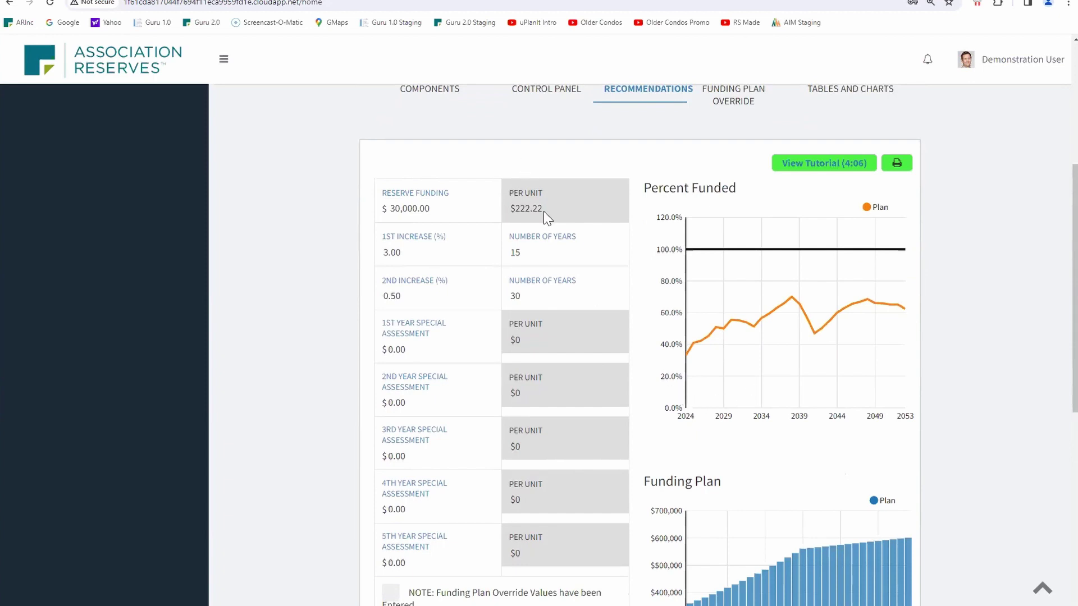
{"action": "scroll", "coordinate": [577, 298], "scroll_direction": "down", "scroll_amount": 3}
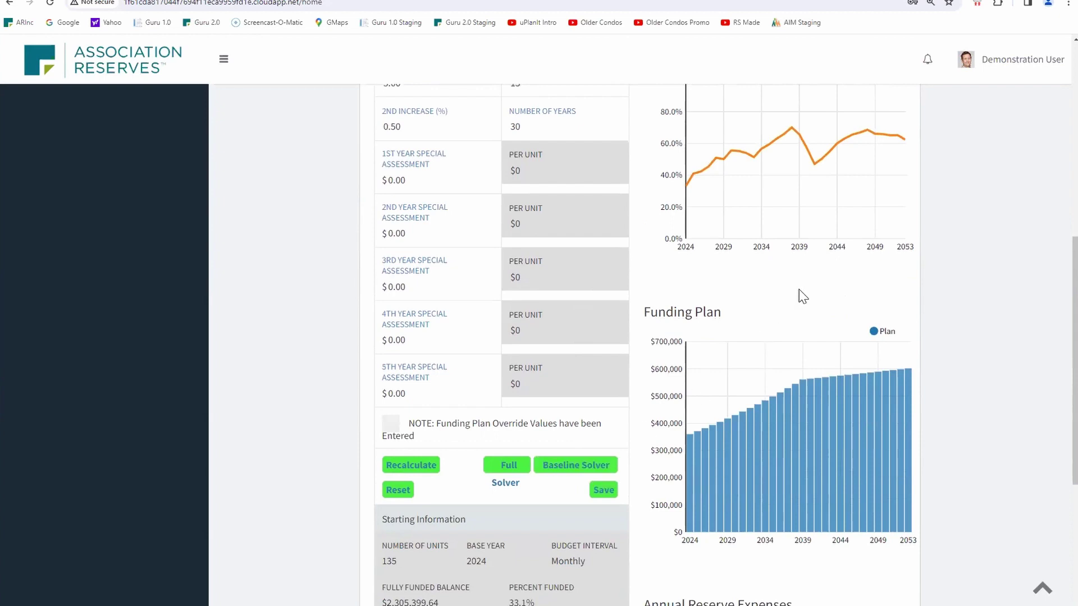
{"action": "scroll", "coordinate": [799, 293], "scroll_direction": "down", "scroll_amount": 5}
{"action": "scroll", "coordinate": [743, 288], "scroll_direction": "up", "scroll_amount": 10}
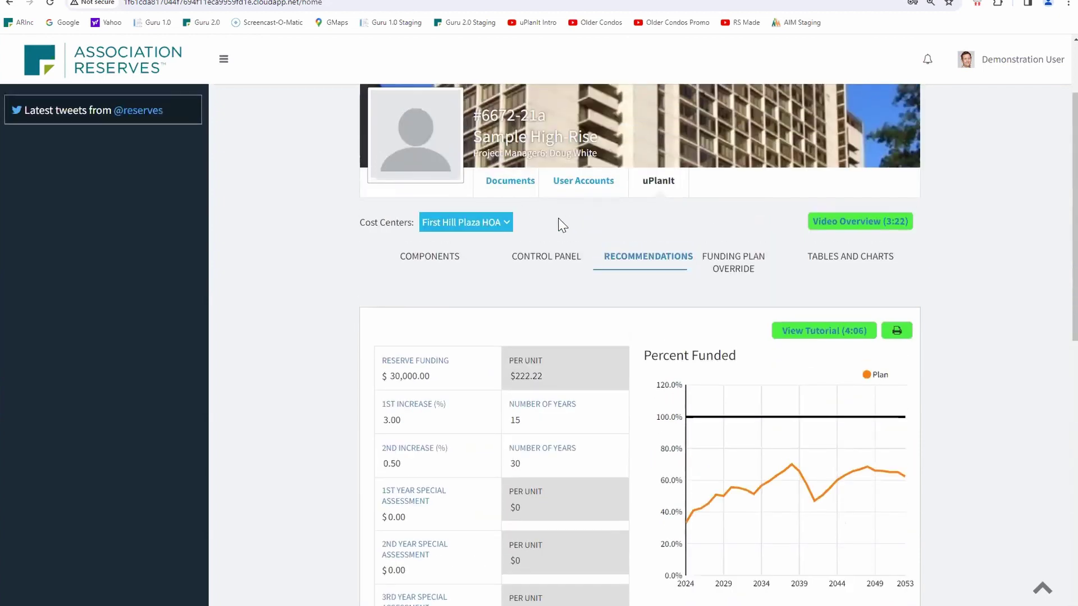
Return to the Components list and review the Building Exterior components.
{"action": "left_click", "coordinate": [445, 259]}
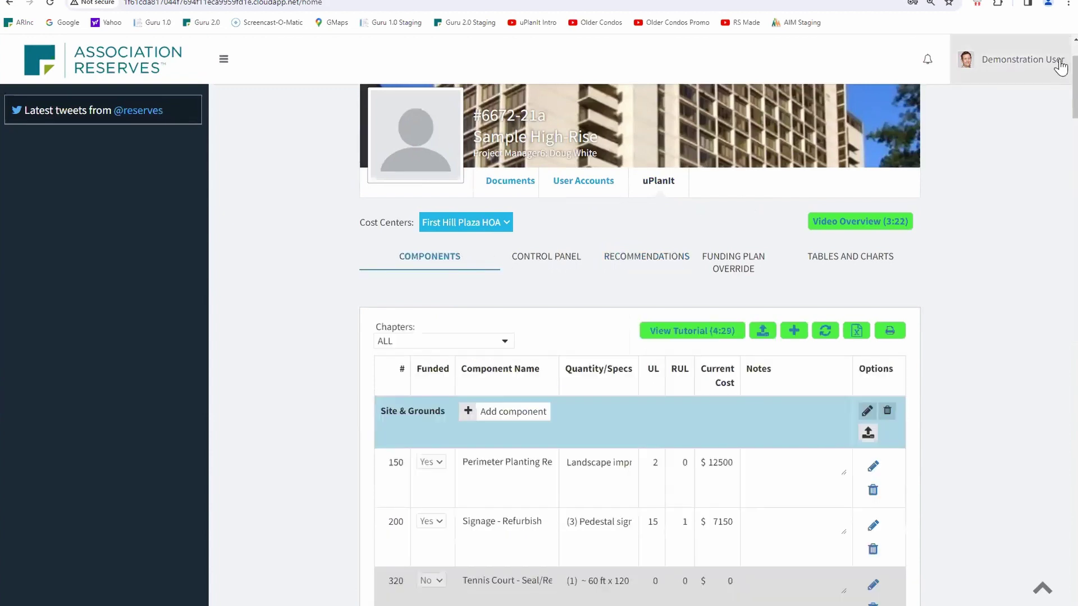
{"action": "scroll", "coordinate": [1054, 95], "scroll_direction": "down", "scroll_amount": 7}
{"action": "scroll", "coordinate": [1057, 126], "scroll_direction": "down", "scroll_amount": 8}
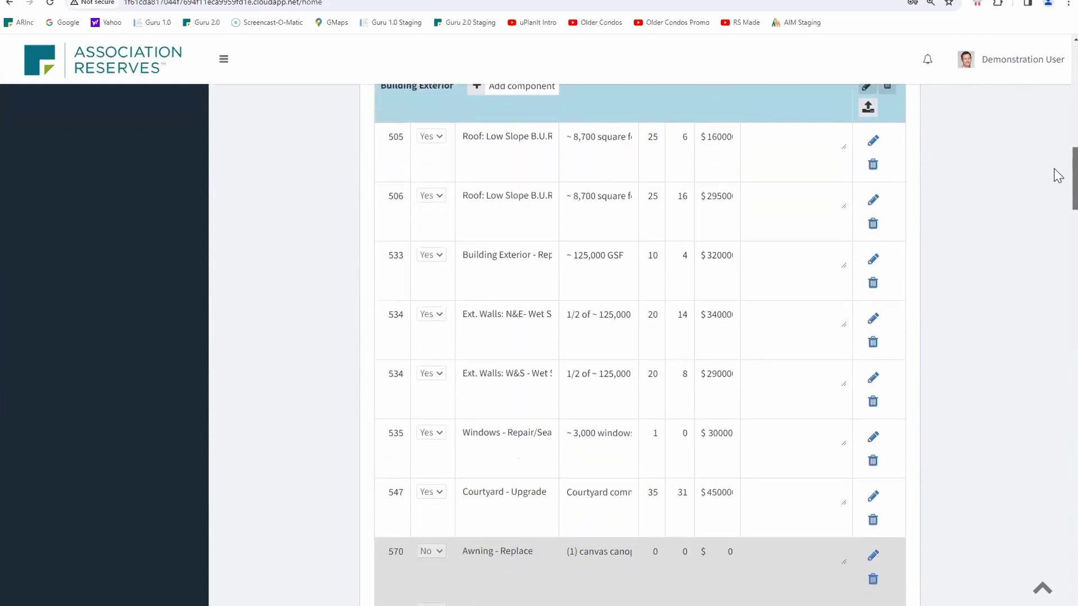
{"action": "scroll", "coordinate": [1058, 175], "scroll_direction": "down", "scroll_amount": 1}
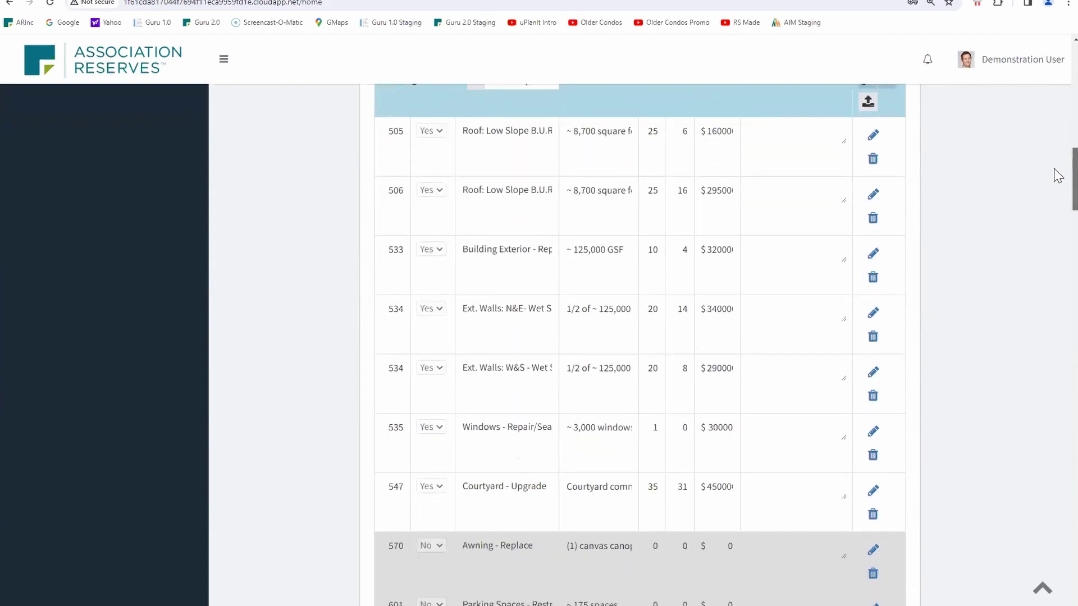
{"action": "scroll", "coordinate": [1058, 175], "scroll_direction": "down", "scroll_amount": 1}
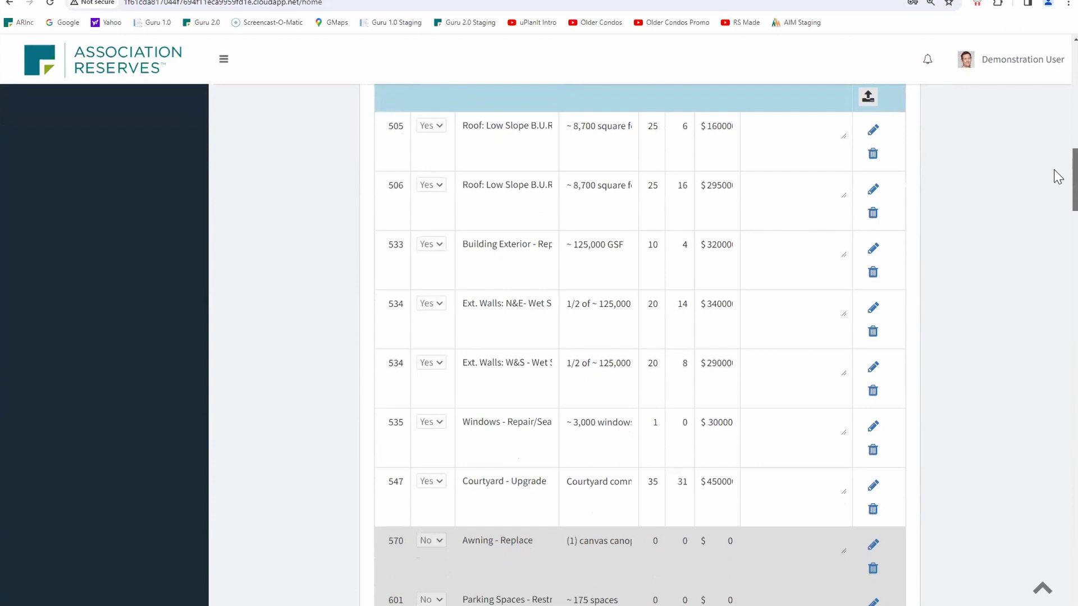
{"action": "scroll", "coordinate": [1057, 175], "scroll_direction": "up", "scroll_amount": 1}
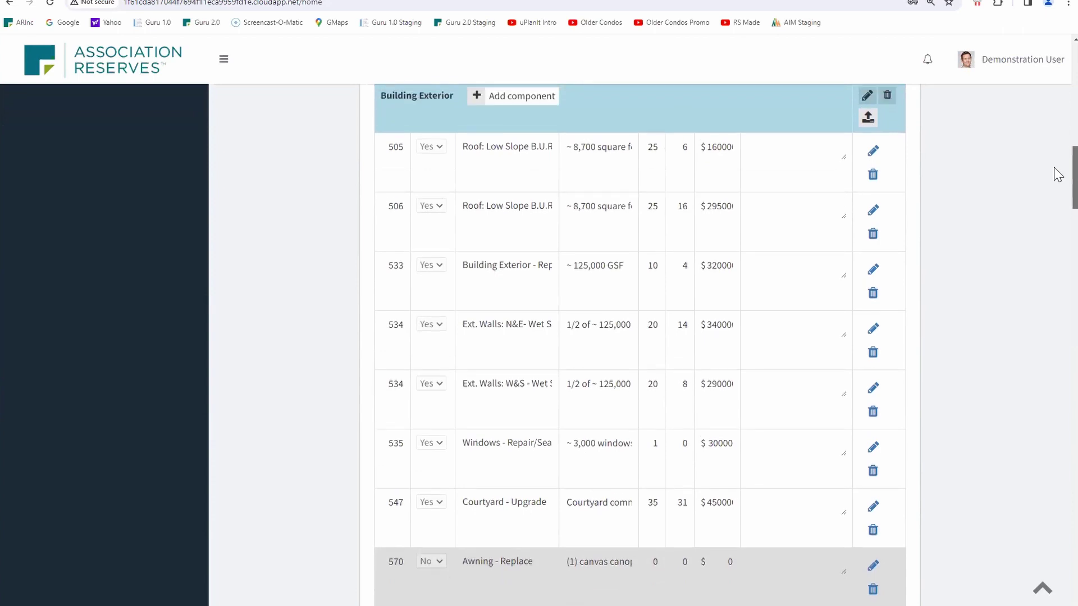
Set component 533 in Building Exterior to a remaining useful life of 0 with the note "Surprise!" and save it.
{"action": "left_click", "coordinate": [873, 270]}
{"action": "left_click", "coordinate": [688, 264]}
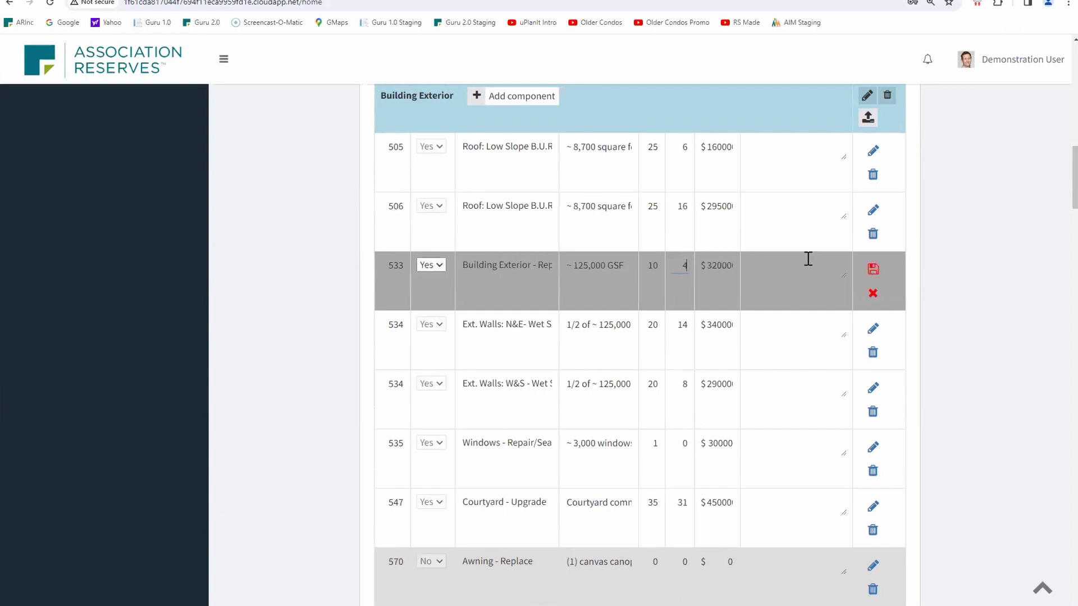
{"action": "key", "text": "BackSpace"}
{"action": "type", "text": "0"}
{"action": "left_click", "coordinate": [830, 259]}
{"action": "type", "text": "Surprise!"}
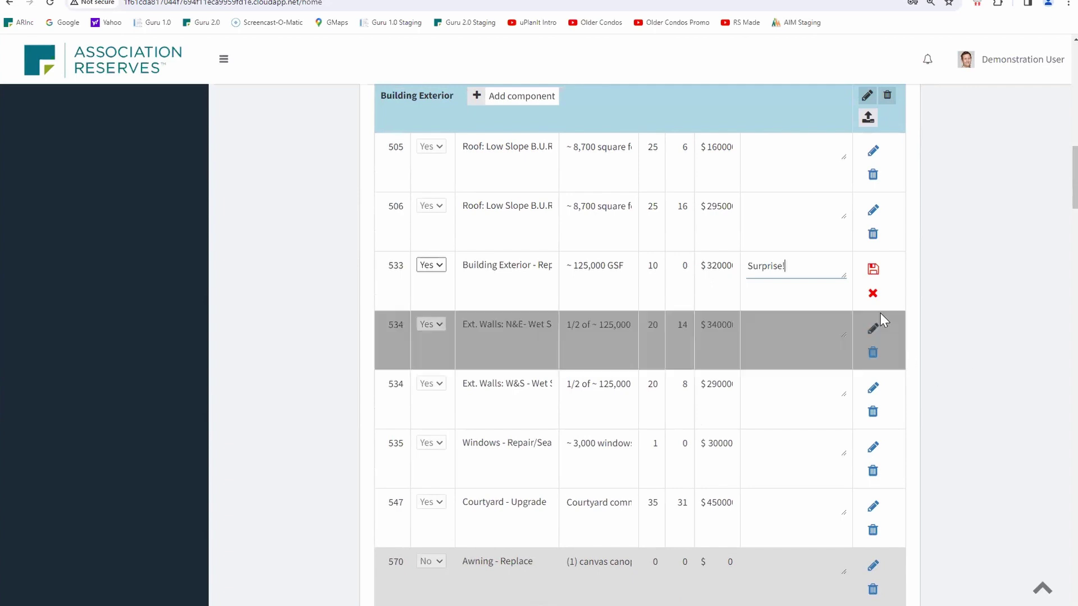
{"action": "left_click", "coordinate": [873, 271]}
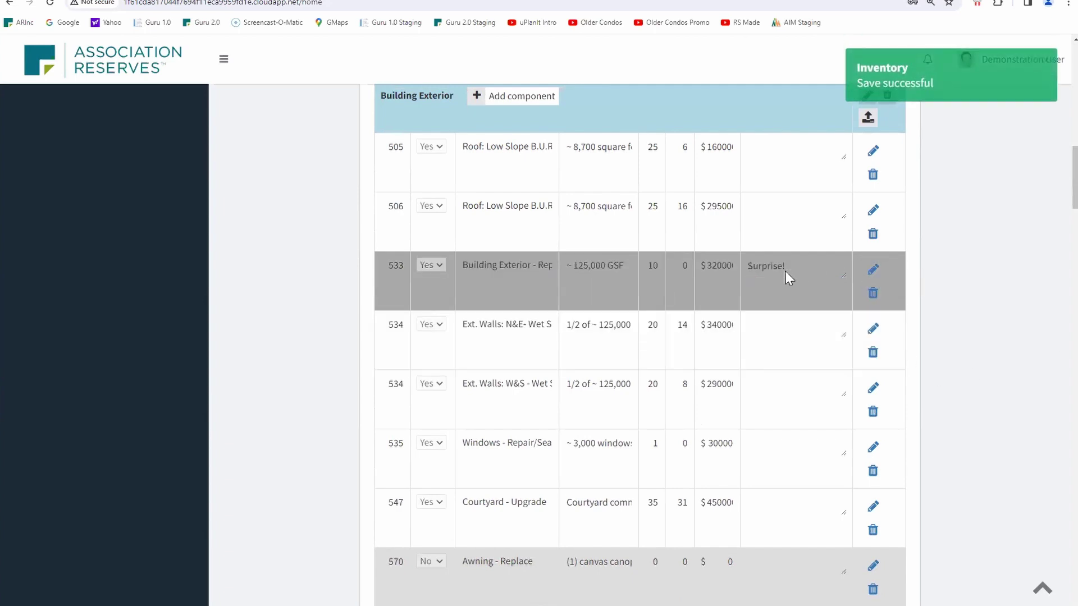
Examine the Annual Expenses chart and the recommendations' Percent Funded, Funding Plan and expense charts after the component change.
{"action": "scroll", "coordinate": [811, 291], "scroll_direction": "up", "scroll_amount": 15}
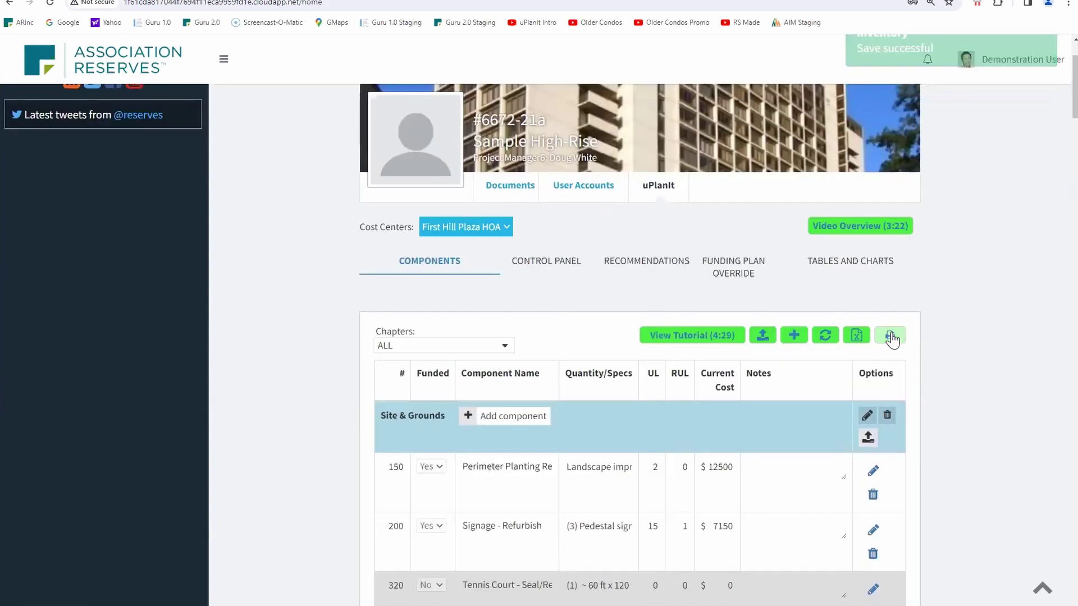
{"action": "left_click", "coordinate": [844, 269]}
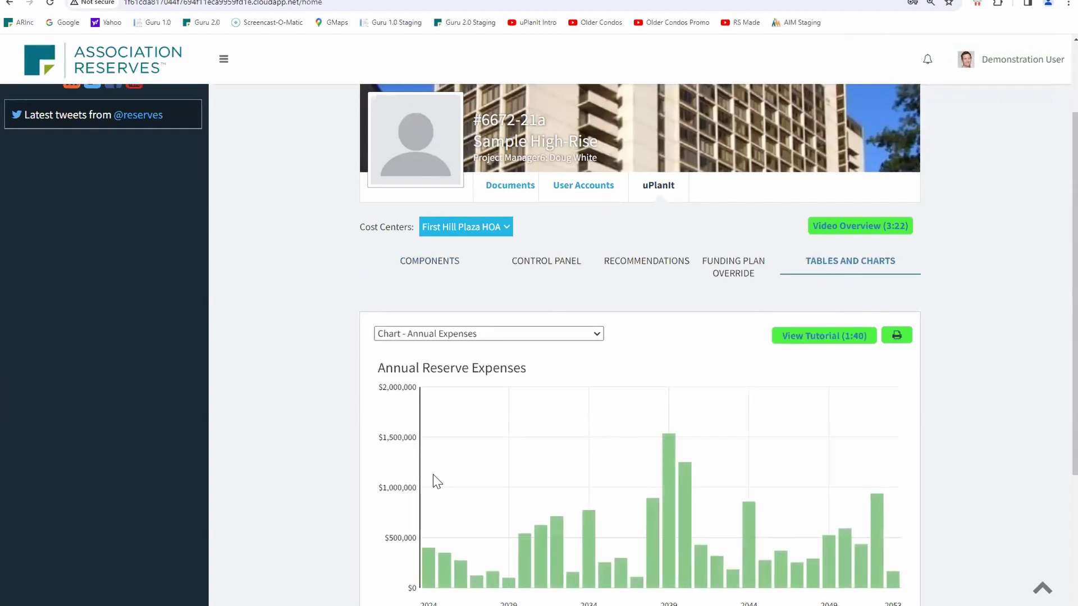
{"action": "left_click", "coordinate": [633, 266]}
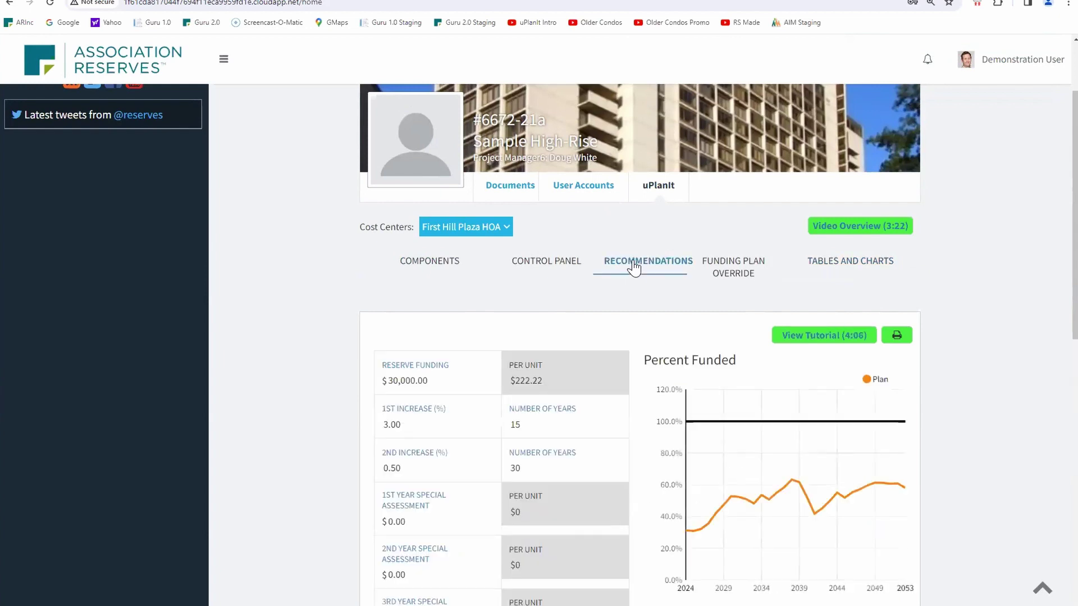
{"action": "scroll", "coordinate": [806, 378], "scroll_direction": "down", "scroll_amount": 10}
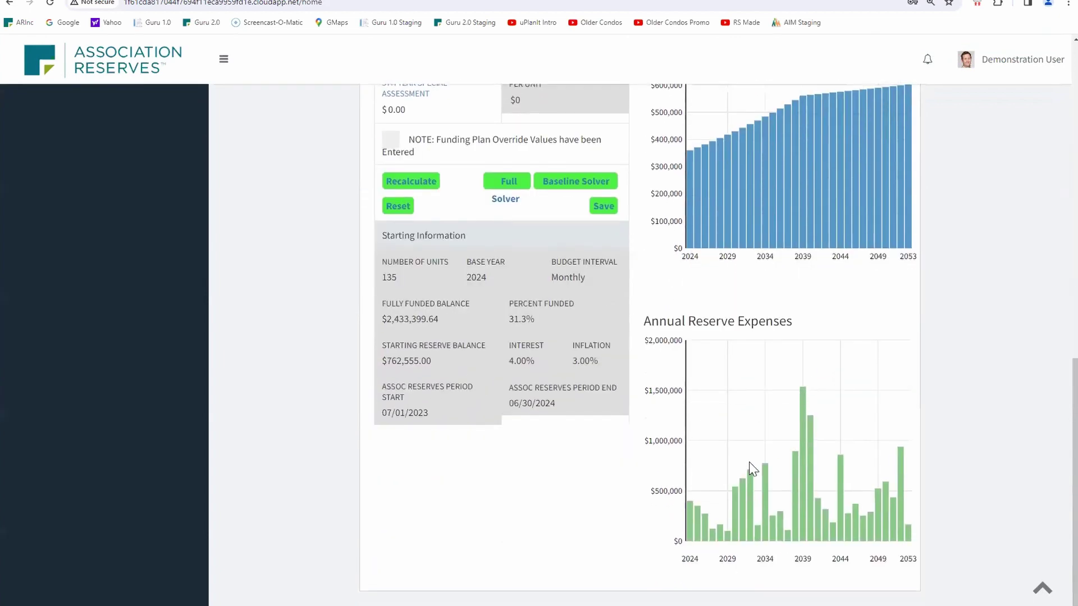
{"action": "scroll", "coordinate": [715, 203], "scroll_direction": "up", "scroll_amount": 1}
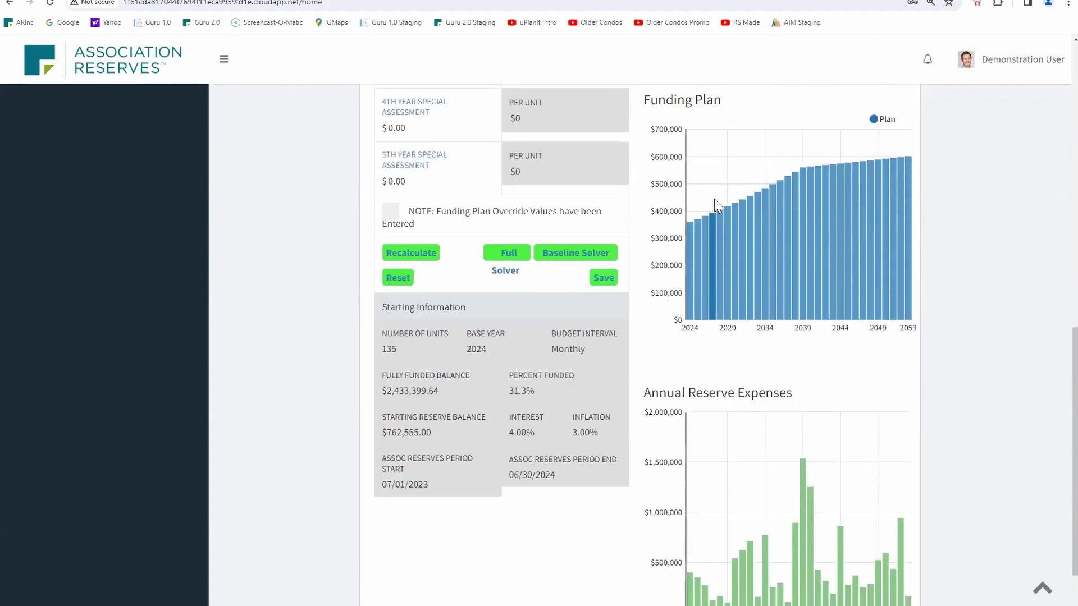
{"action": "scroll", "coordinate": [710, 203], "scroll_direction": "up", "scroll_amount": 4}
{"action": "scroll", "coordinate": [611, 319], "scroll_direction": "down", "scroll_amount": 2}
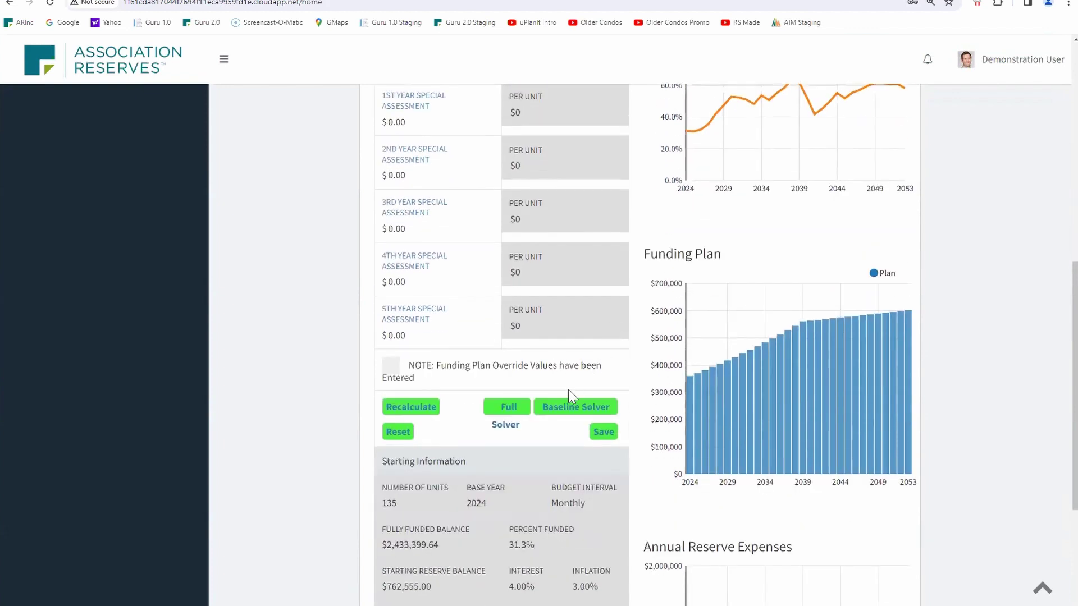
{"action": "scroll", "coordinate": [744, 200], "scroll_direction": "up", "scroll_amount": 2}
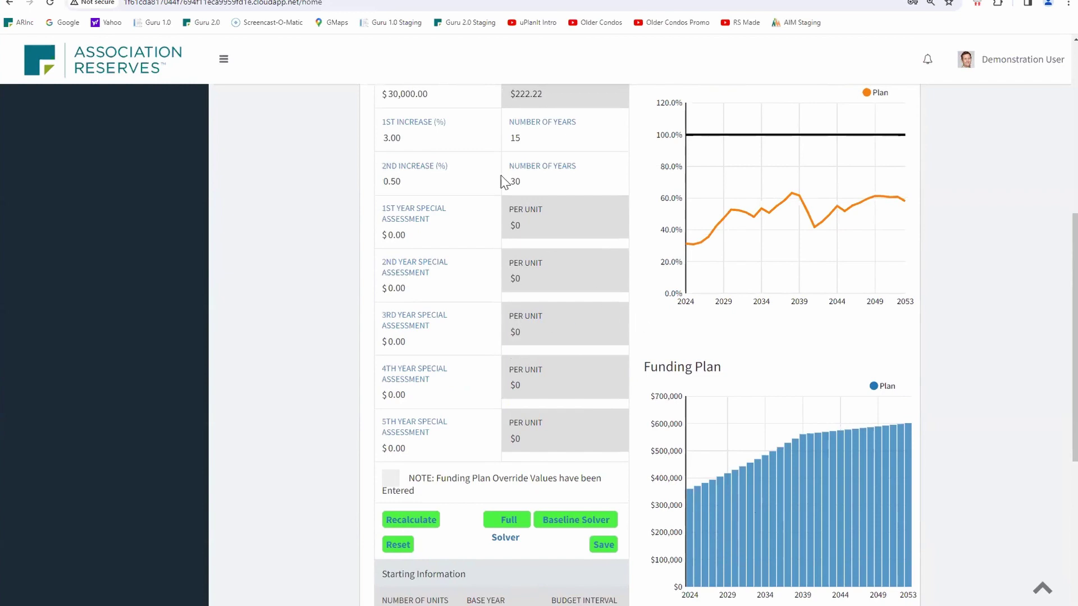
{"action": "scroll", "coordinate": [470, 121], "scroll_direction": "up", "scroll_amount": 1}
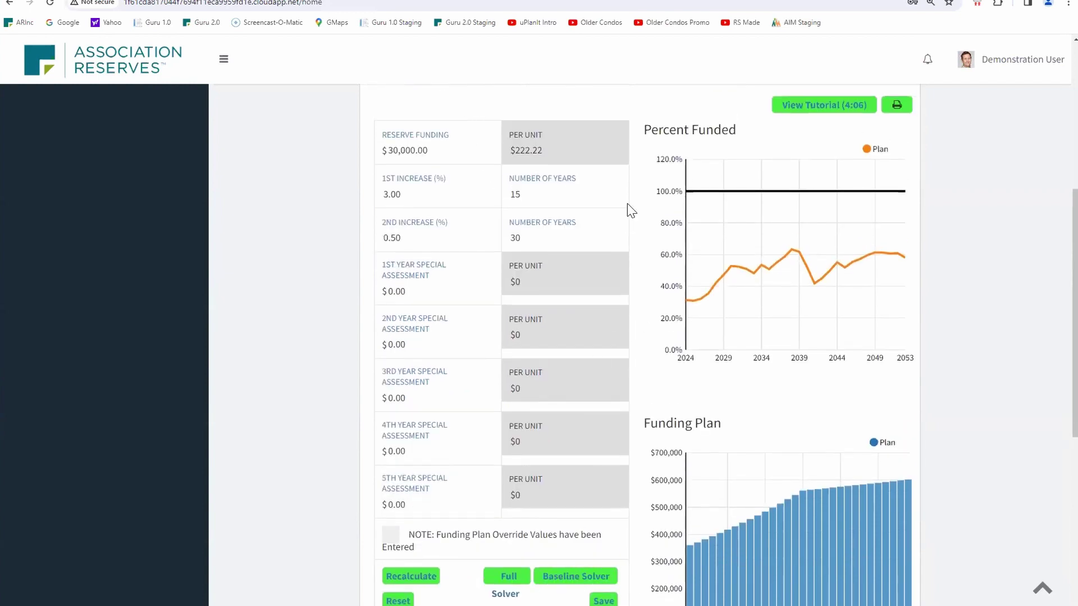
{"action": "scroll", "coordinate": [627, 205], "scroll_direction": "up", "scroll_amount": 4}
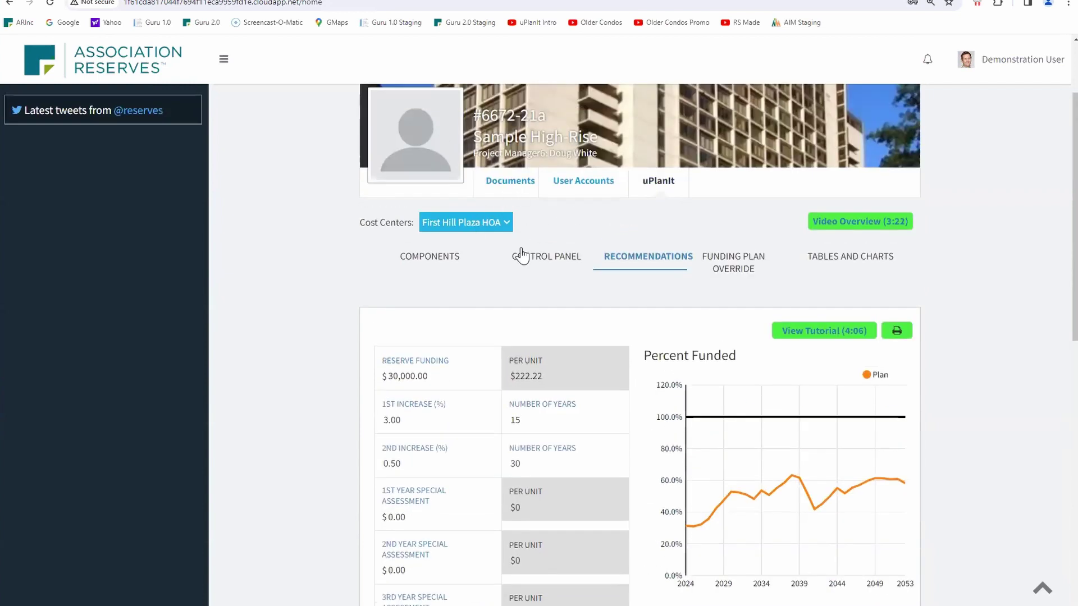
Add a new component to Building Exterior in the Components list, numbered 534 and named "Spalling repairs".
{"action": "left_click", "coordinate": [455, 257]}
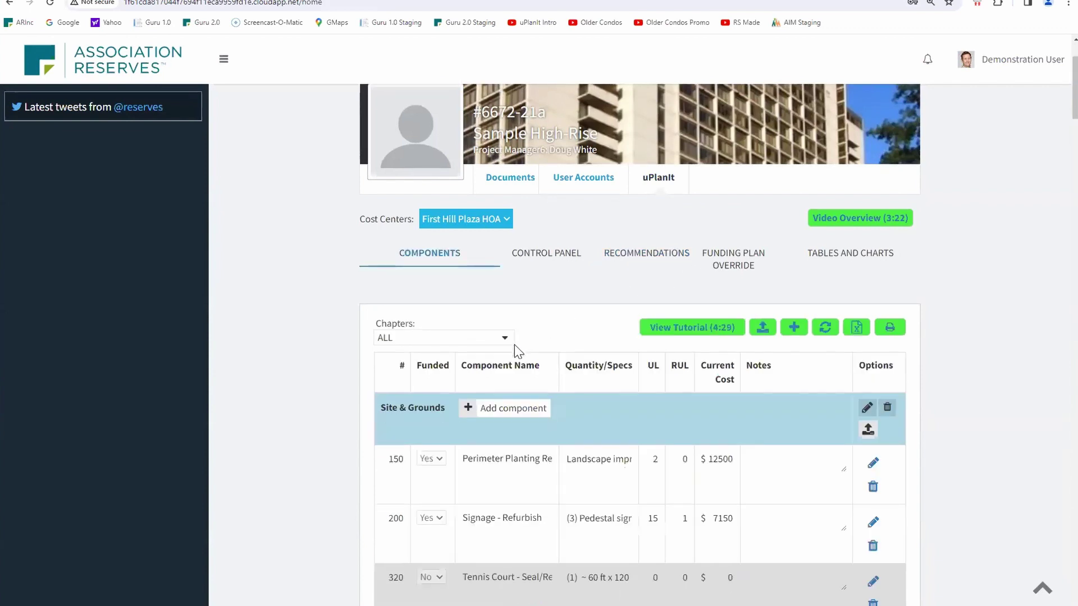
{"action": "scroll", "coordinate": [516, 343], "scroll_direction": "down", "scroll_amount": 15}
{"action": "scroll", "coordinate": [516, 342], "scroll_direction": "up", "scroll_amount": 6}
{"action": "scroll", "coordinate": [512, 325], "scroll_direction": "up", "scroll_amount": 1}
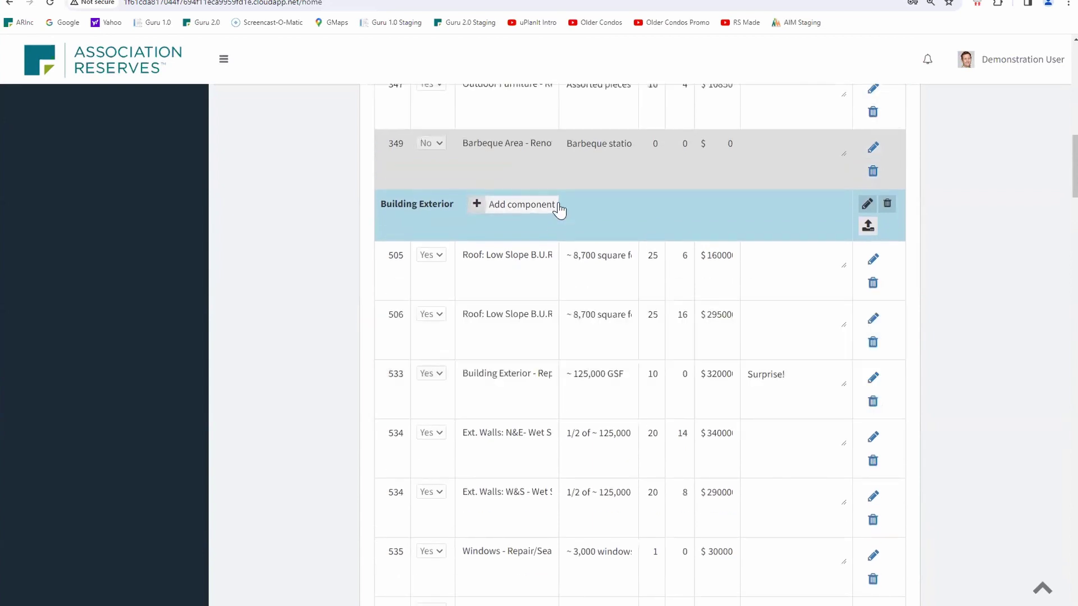
{"action": "left_click", "coordinate": [502, 208]}
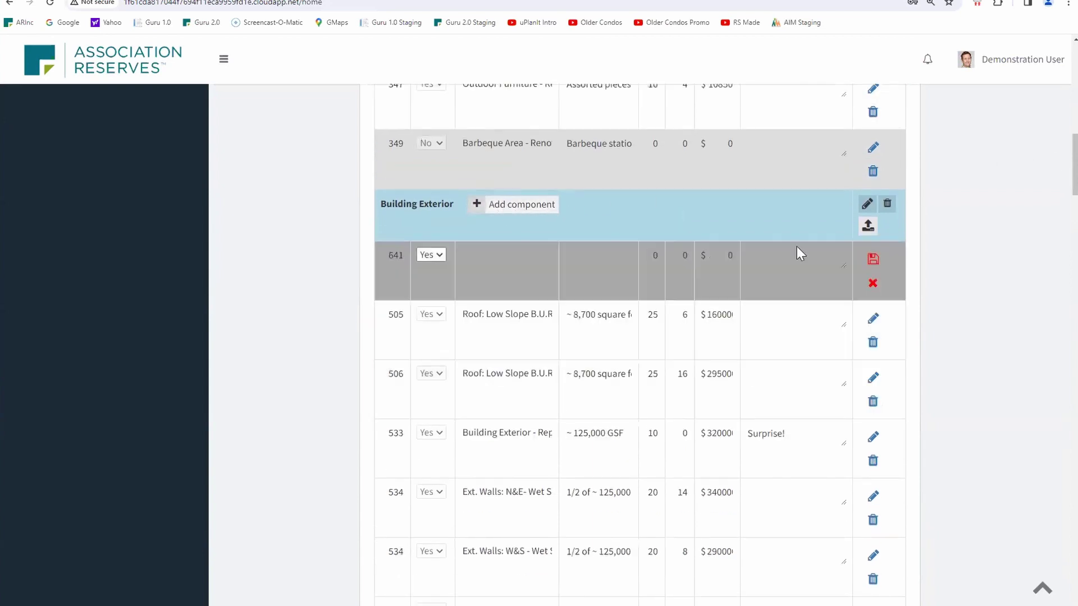
{"action": "left_click", "coordinate": [400, 252]}
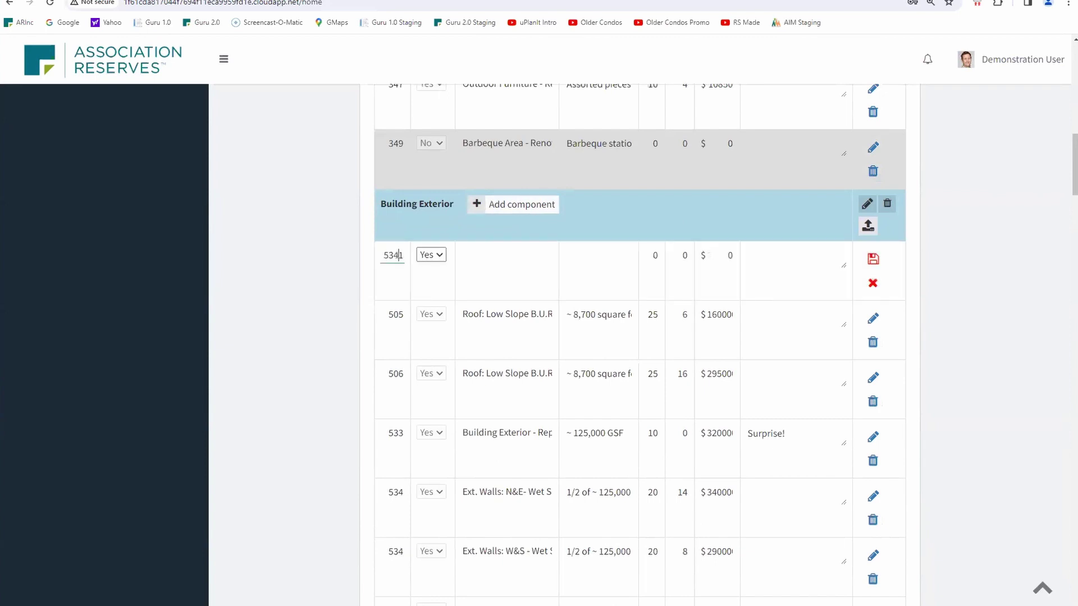
{"action": "key", "text": "Delete"}
{"action": "left_click", "coordinate": [491, 254]}
{"action": "type", "text": "Spalling repairs"}
{"action": "key", "text": "Tab"}
{"action": "key", "text": "Tab"}
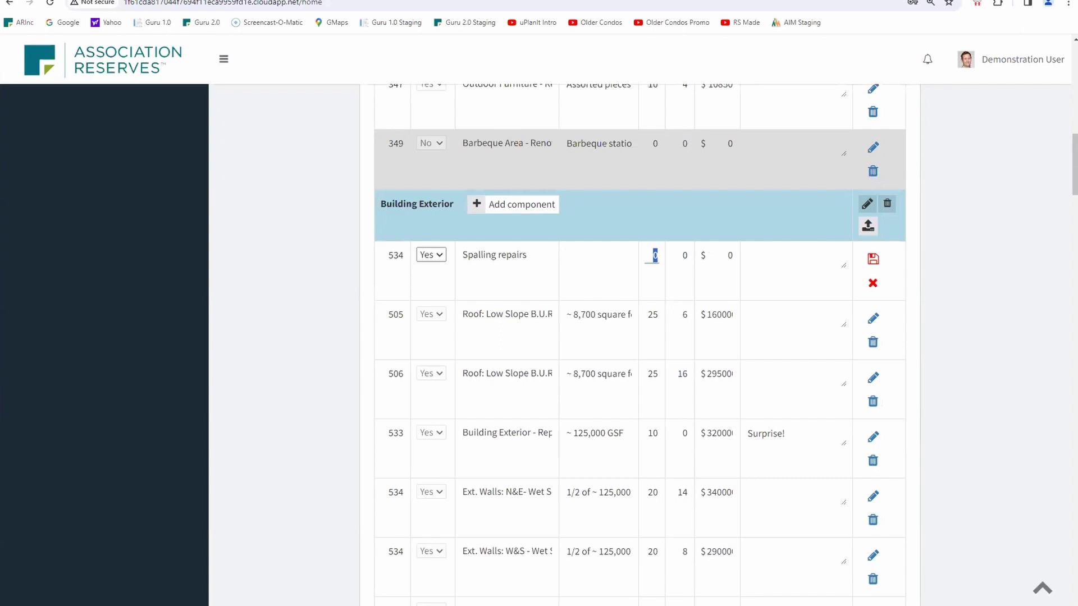
Give the Spalling repairs component a useful life of 30, remaining life 0, cost $250000 and note "Surprise!", and save it.
{"action": "type", "text": "30"}
{"action": "key", "text": "Tab"}
{"action": "type", "text": "0"}
{"action": "key", "text": "Tab"}
{"action": "type", "text": "500002"}
{"action": "key", "text": "Tab"}
{"action": "type", "text": "Surprise"}
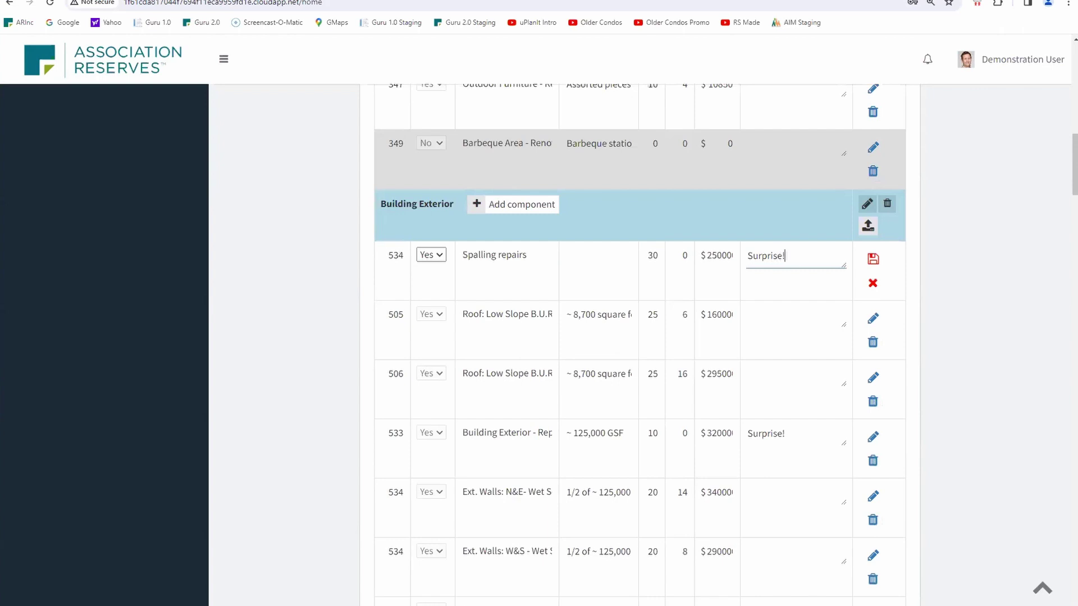
{"action": "left_click", "coordinate": [874, 261]}
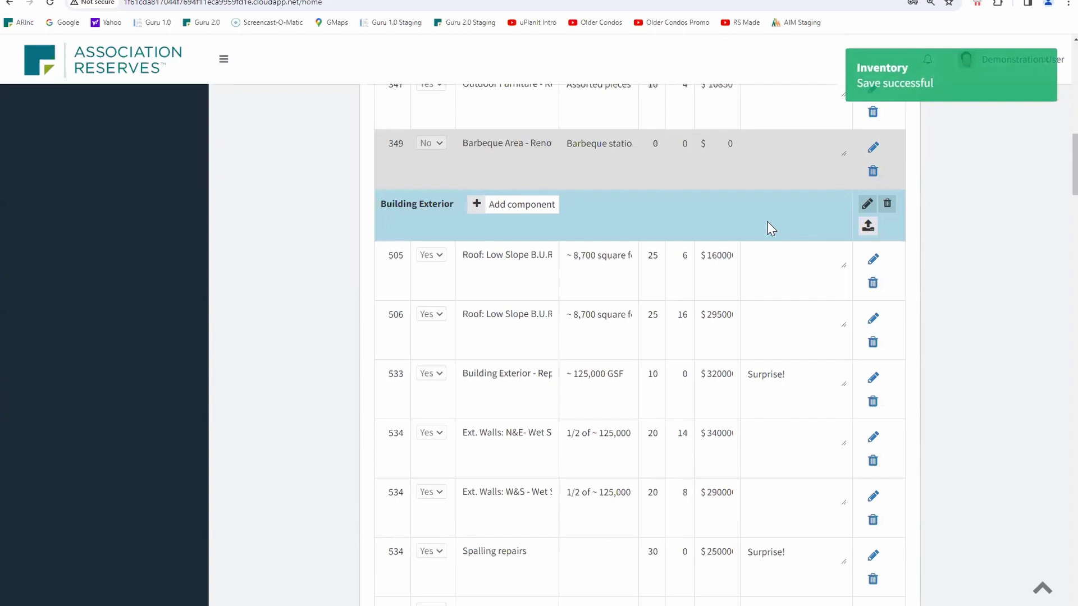
Check the new component in the list, the Annual Expenses chart, and the recommendations' starting information and funding charts.
{"action": "scroll", "coordinate": [767, 225], "scroll_direction": "down", "scroll_amount": 4}
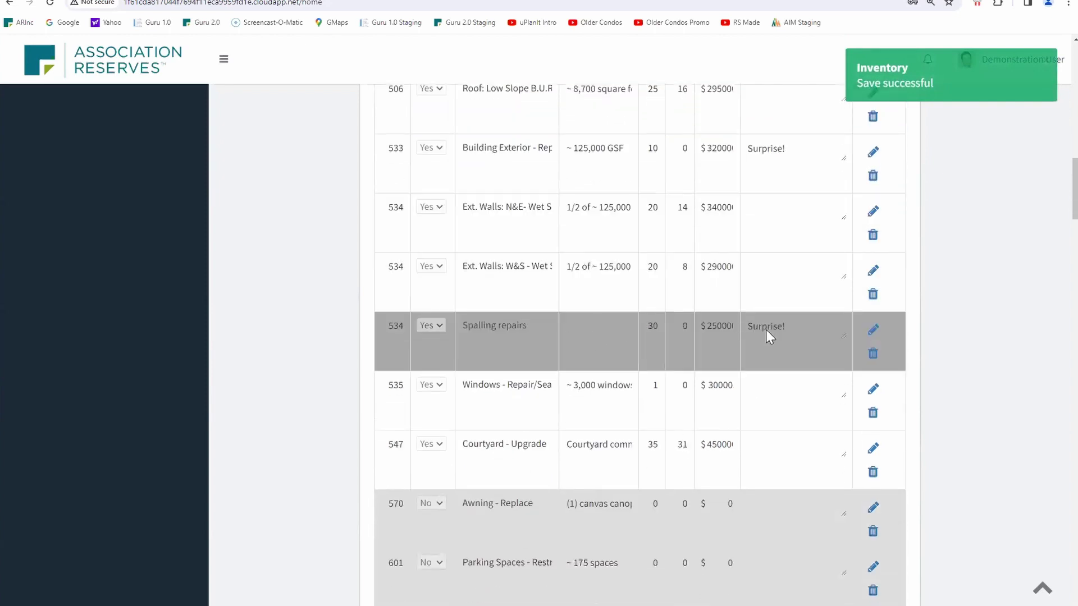
{"action": "scroll", "coordinate": [988, 222], "scroll_direction": "up", "scroll_amount": 10}
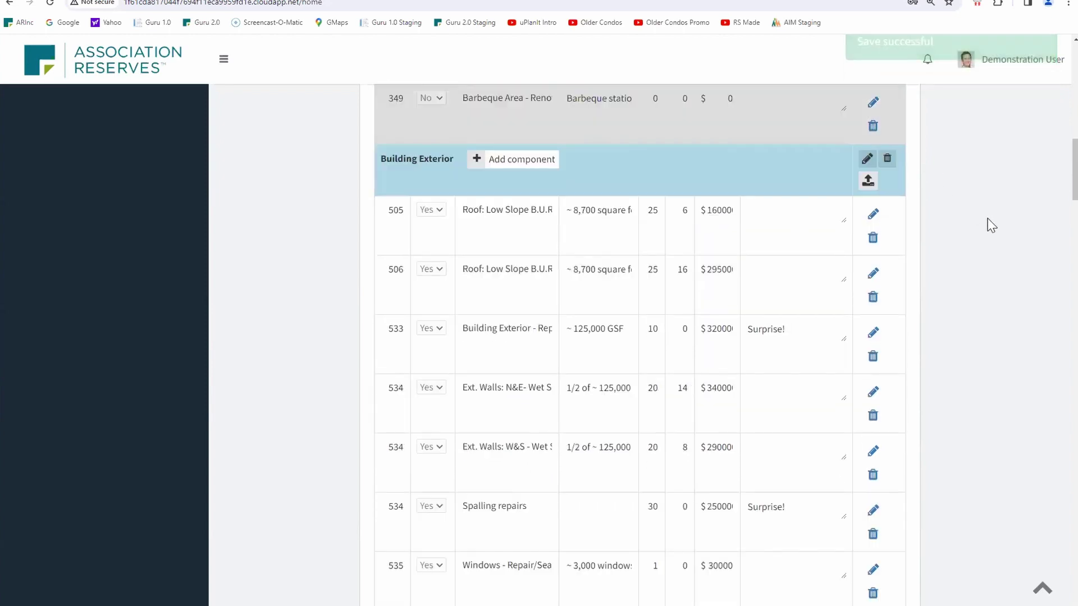
{"action": "scroll", "coordinate": [988, 219], "scroll_direction": "up", "scroll_amount": 6}
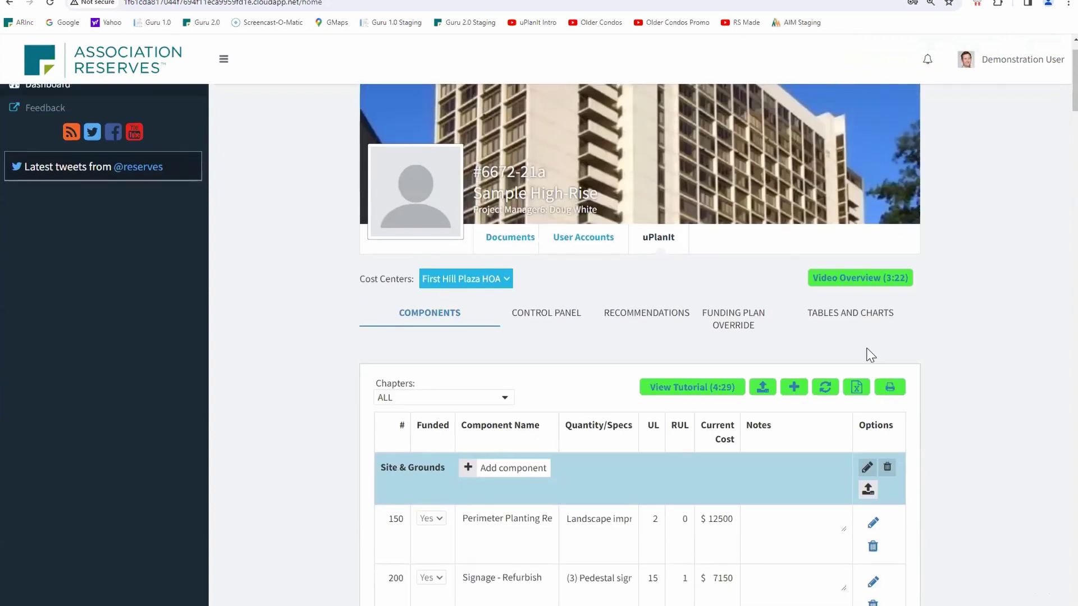
{"action": "left_click", "coordinate": [837, 321]}
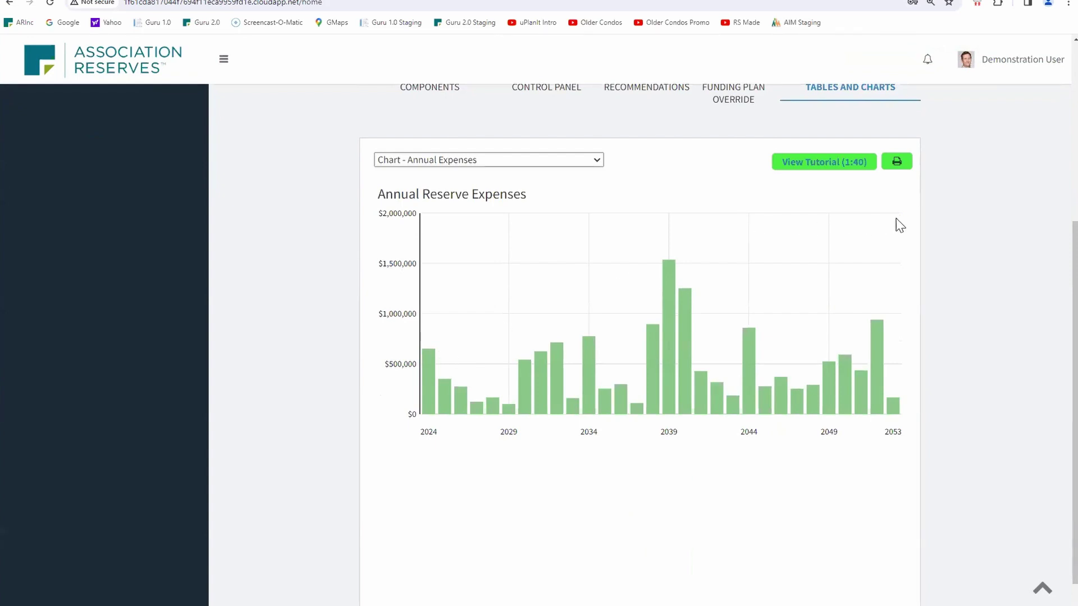
{"action": "scroll", "coordinate": [960, 222], "scroll_direction": "up", "scroll_amount": 2}
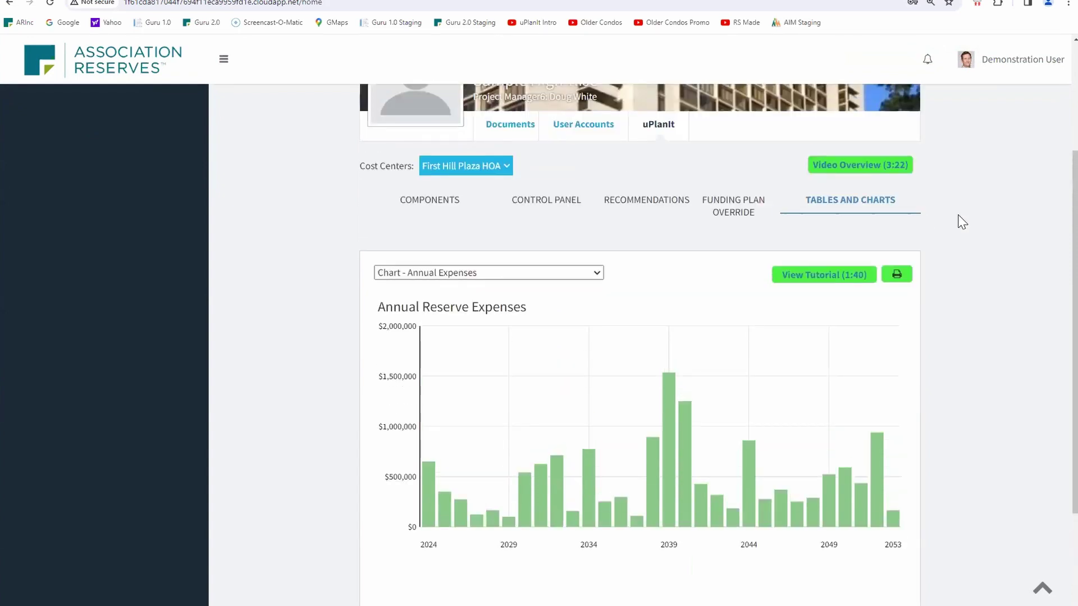
{"action": "left_click", "coordinate": [648, 202]}
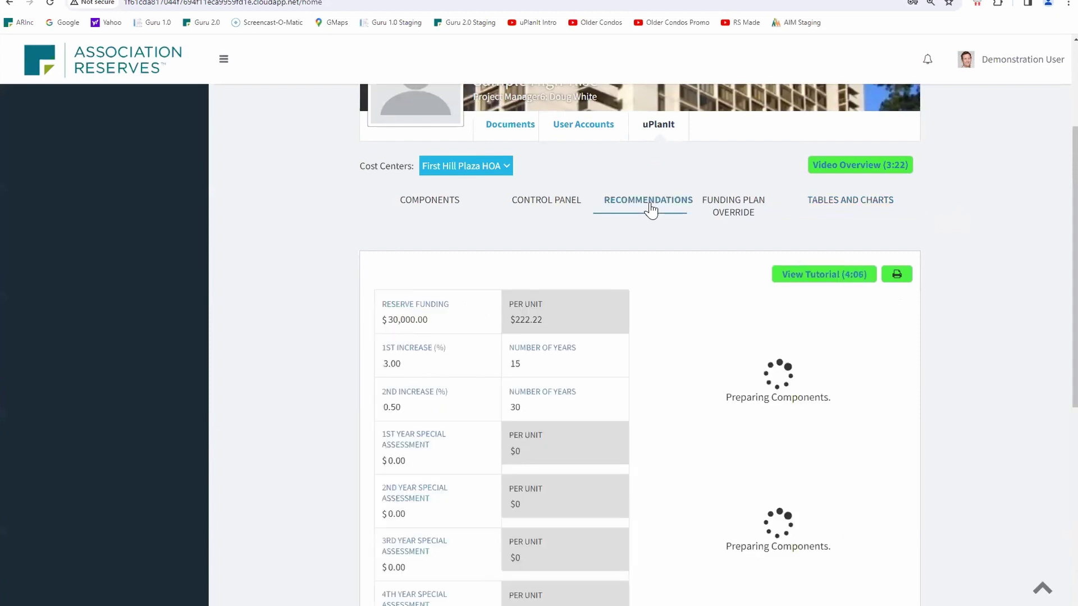
{"action": "scroll", "coordinate": [829, 410], "scroll_direction": "down", "scroll_amount": 1}
{"action": "scroll", "coordinate": [828, 410], "scroll_direction": "down", "scroll_amount": 8}
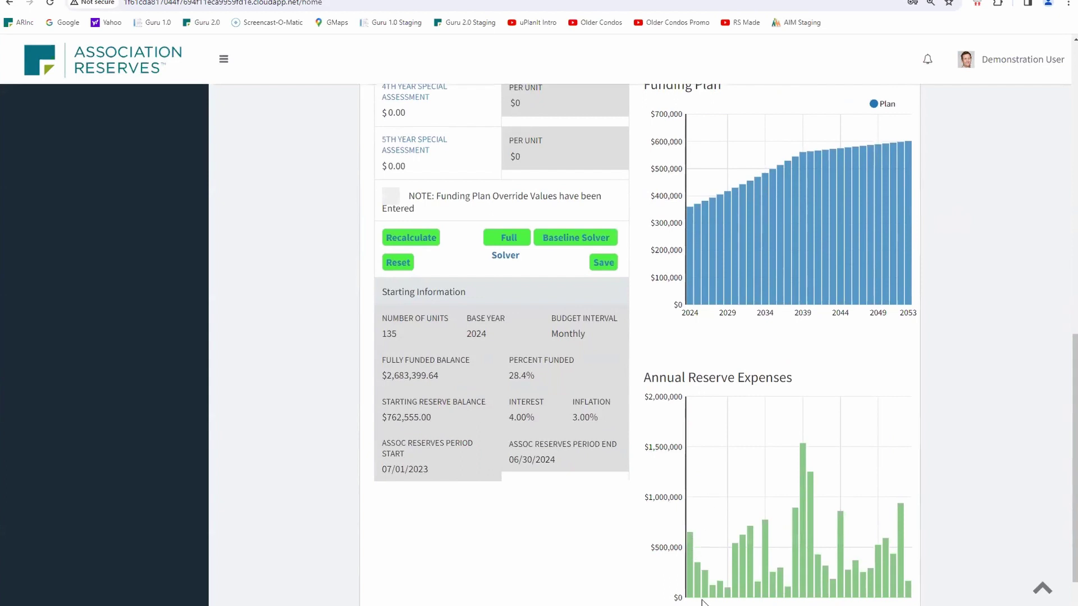
{"action": "scroll", "coordinate": [605, 213], "scroll_direction": "up", "scroll_amount": 4}
{"action": "scroll", "coordinate": [604, 205], "scroll_direction": "up", "scroll_amount": 5}
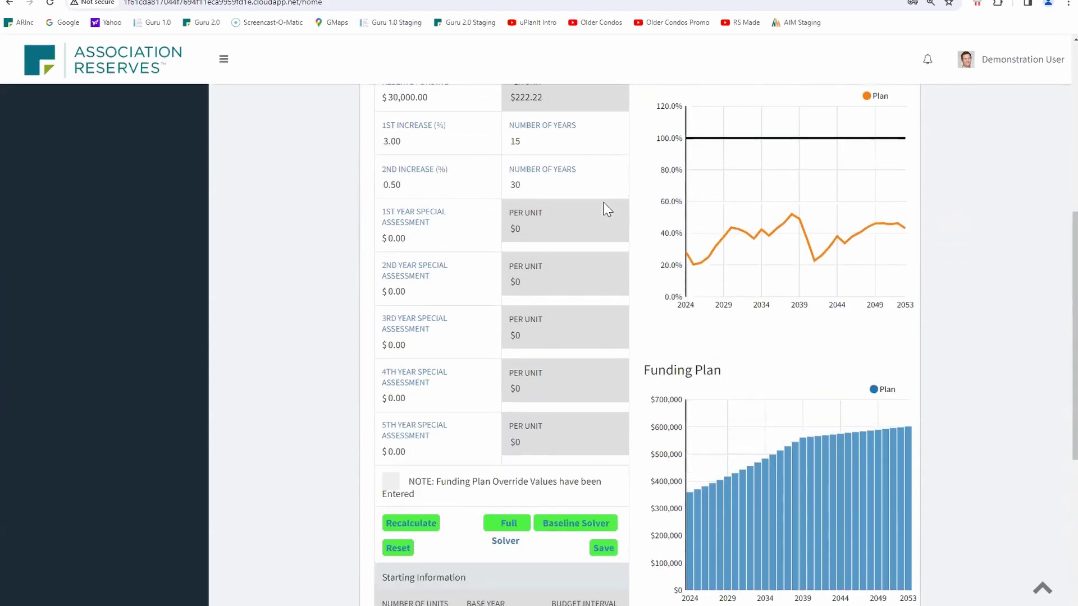
Set the starting balance to $502,555.00 in the Control Panel and save it.
{"action": "left_click", "coordinate": [559, 203]}
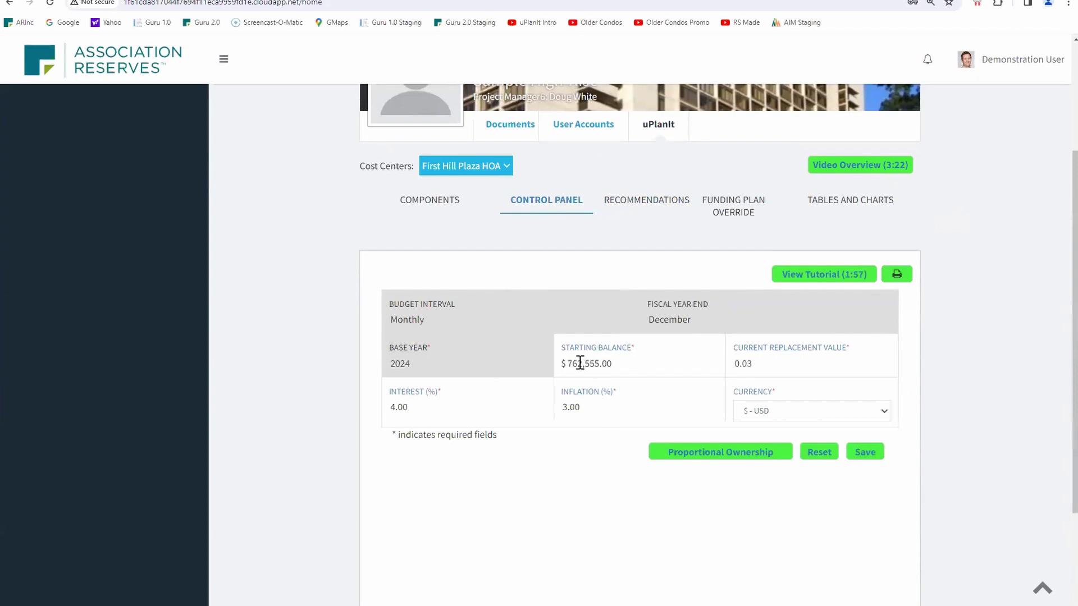
{"action": "left_click", "coordinate": [644, 205]}
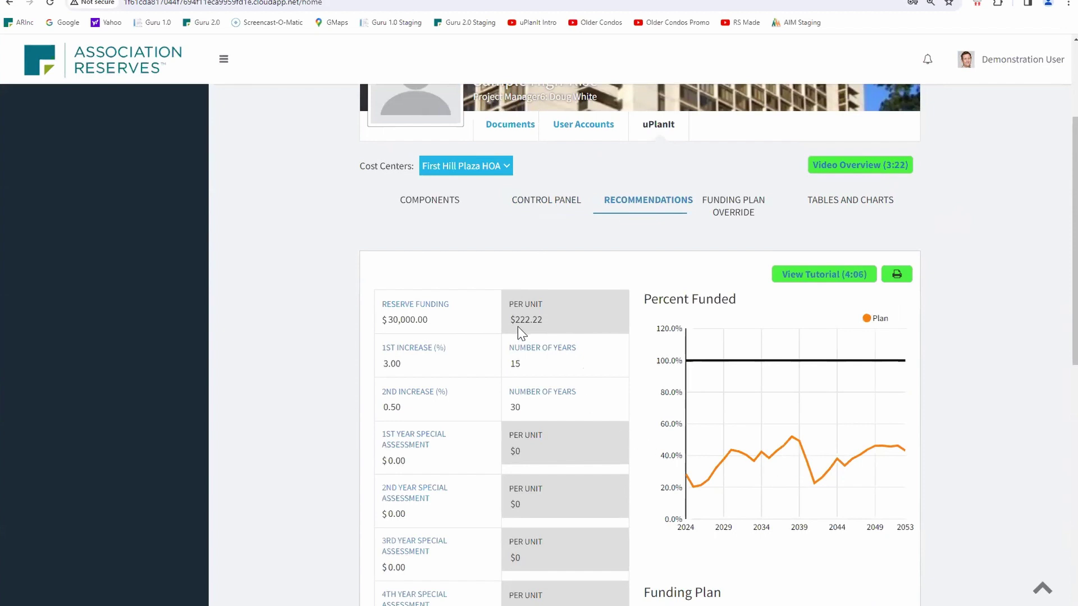
{"action": "left_click", "coordinate": [566, 205]}
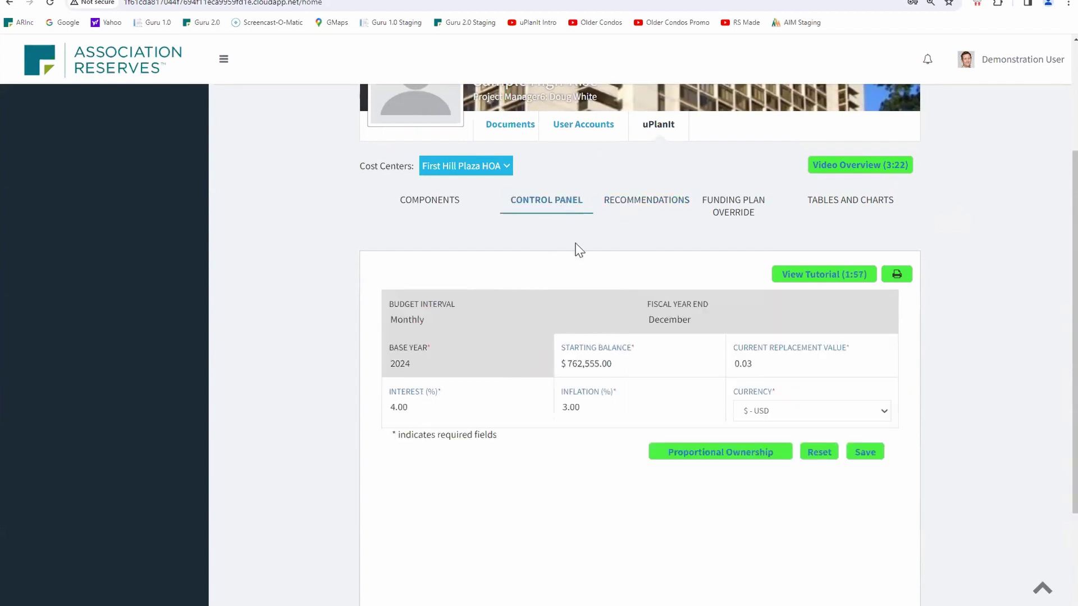
{"action": "left_click", "coordinate": [572, 363]}
{"action": "key", "text": "BackSpace"}
{"action": "type", "text": "5"}
{"action": "key", "text": "shift+Right"}
{"action": "type", "text": "0"}
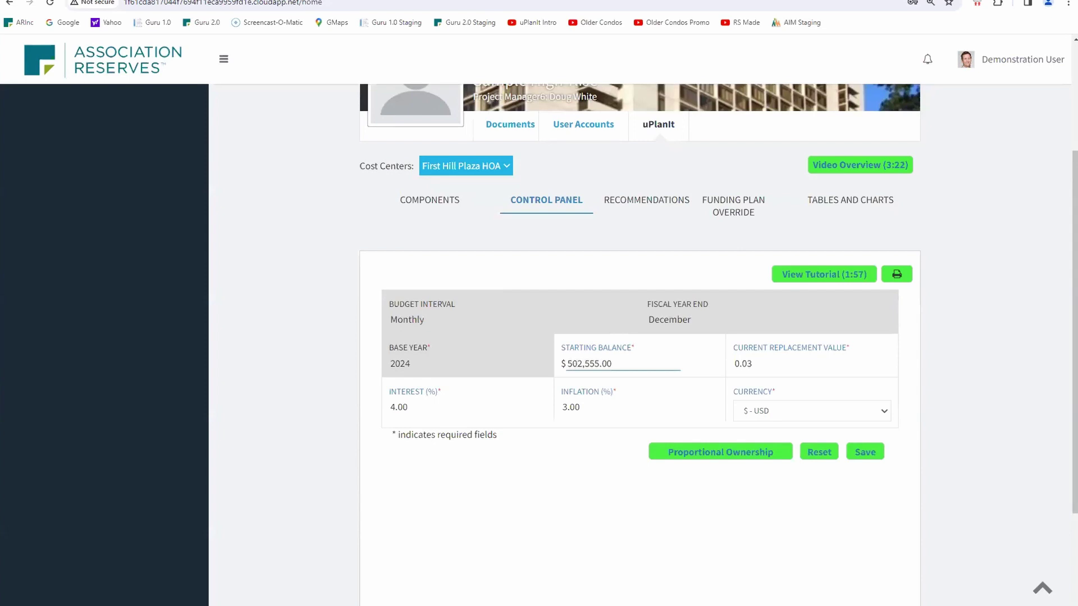
{"action": "left_click", "coordinate": [875, 454]}
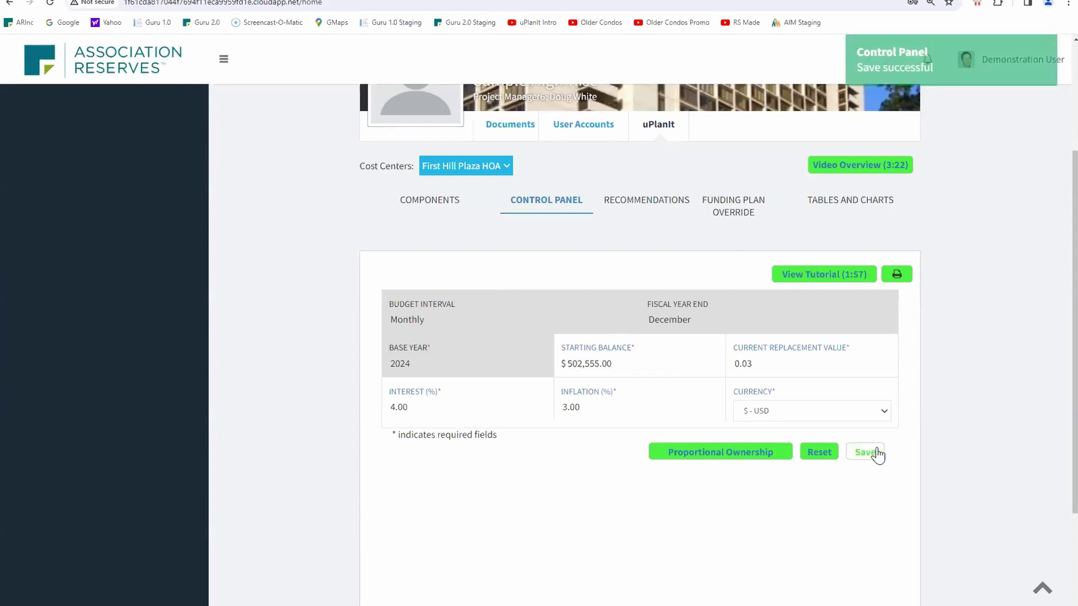
Review the recommendations' charts and starting information, and run the Baseline Solver on the funding plan.
{"action": "left_click", "coordinate": [630, 208]}
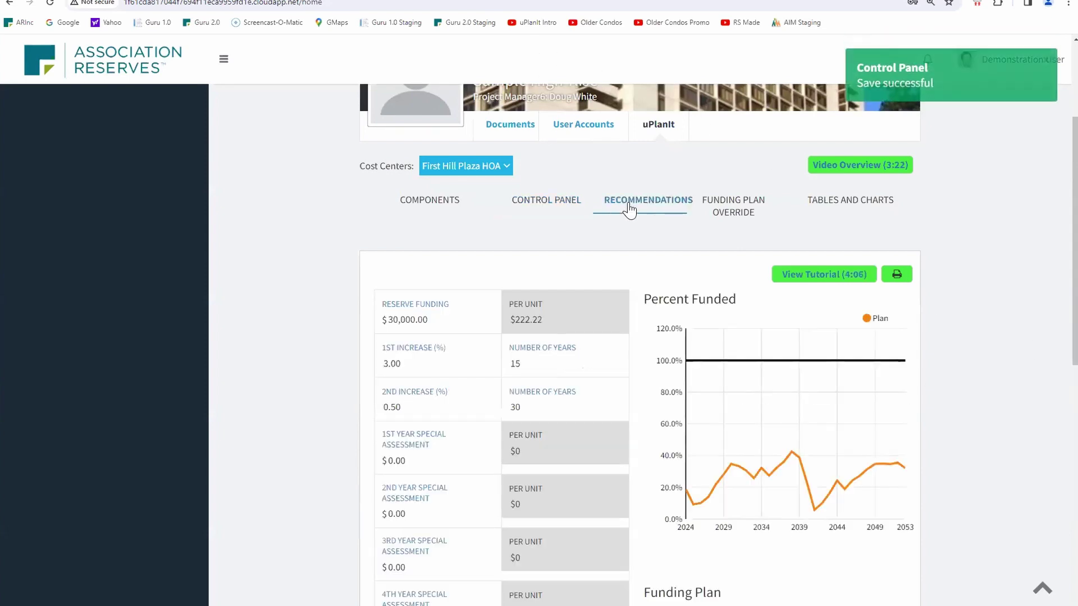
{"action": "scroll", "coordinate": [754, 433], "scroll_direction": "down", "scroll_amount": 4}
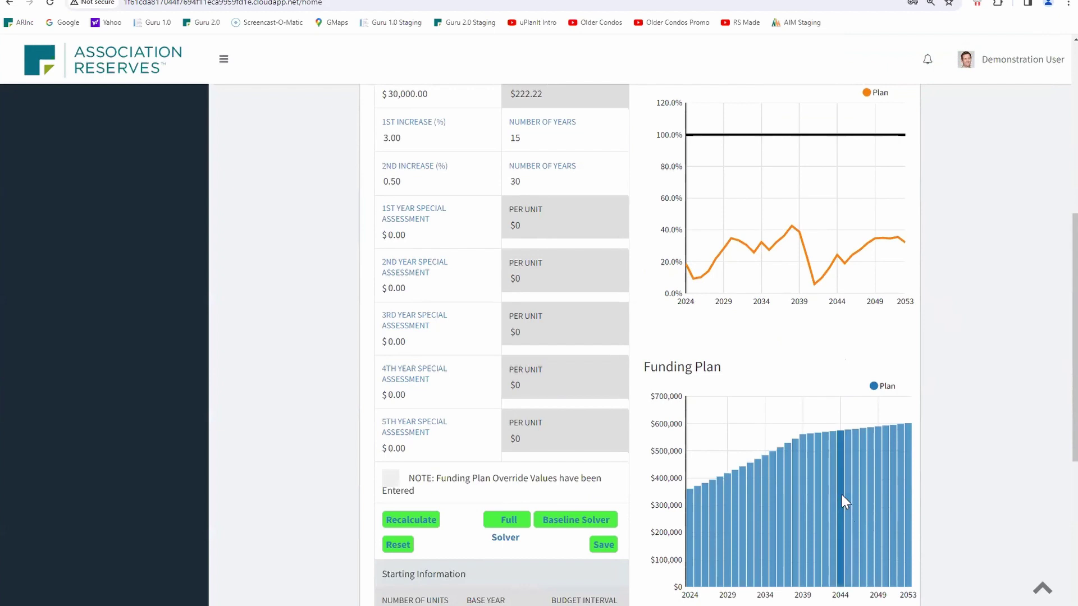
{"action": "scroll", "coordinate": [842, 496], "scroll_direction": "down", "scroll_amount": 3}
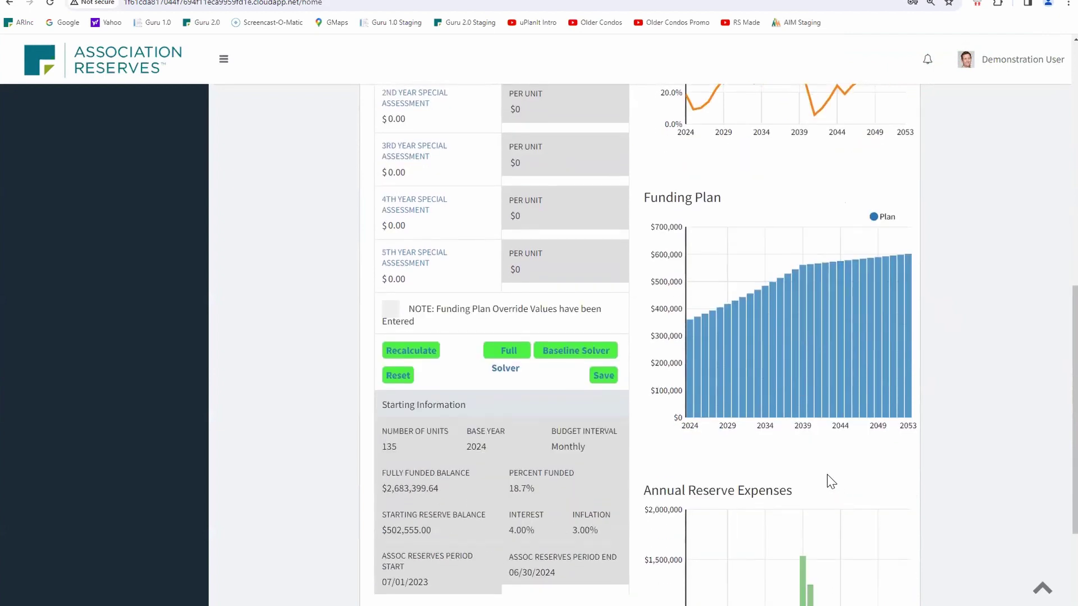
{"action": "scroll", "coordinate": [827, 475], "scroll_direction": "up", "scroll_amount": 3}
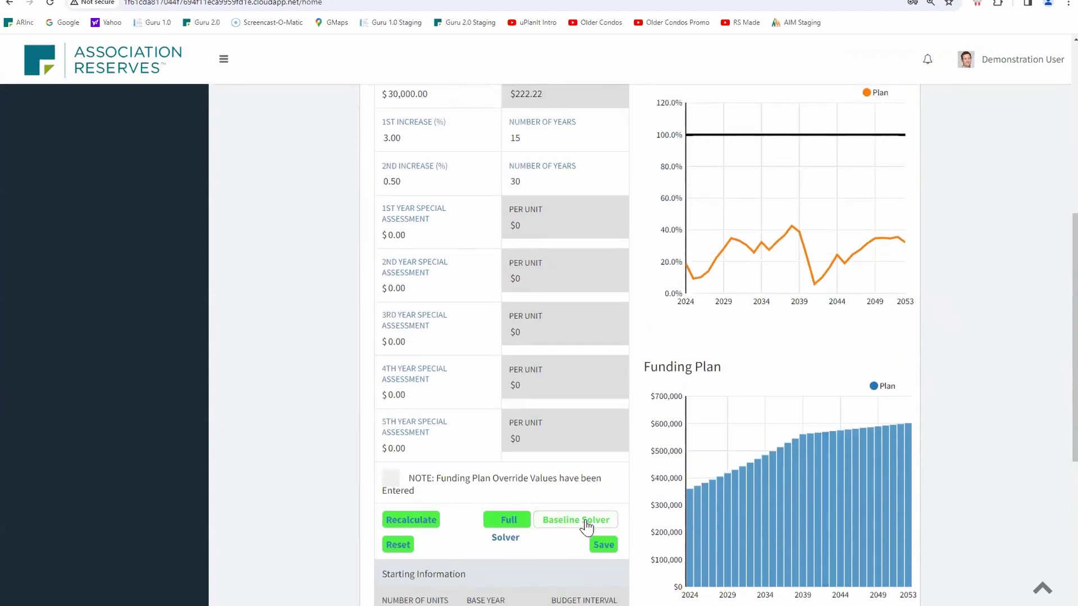
{"action": "left_click", "coordinate": [584, 522]}
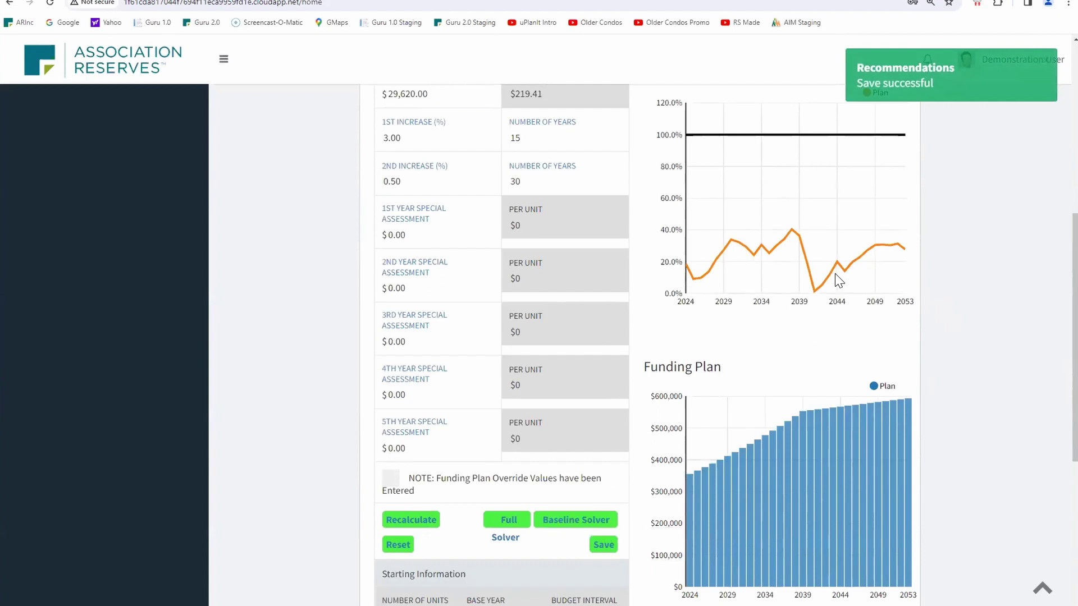
{"action": "scroll", "coordinate": [835, 279], "scroll_direction": "up", "scroll_amount": 3}
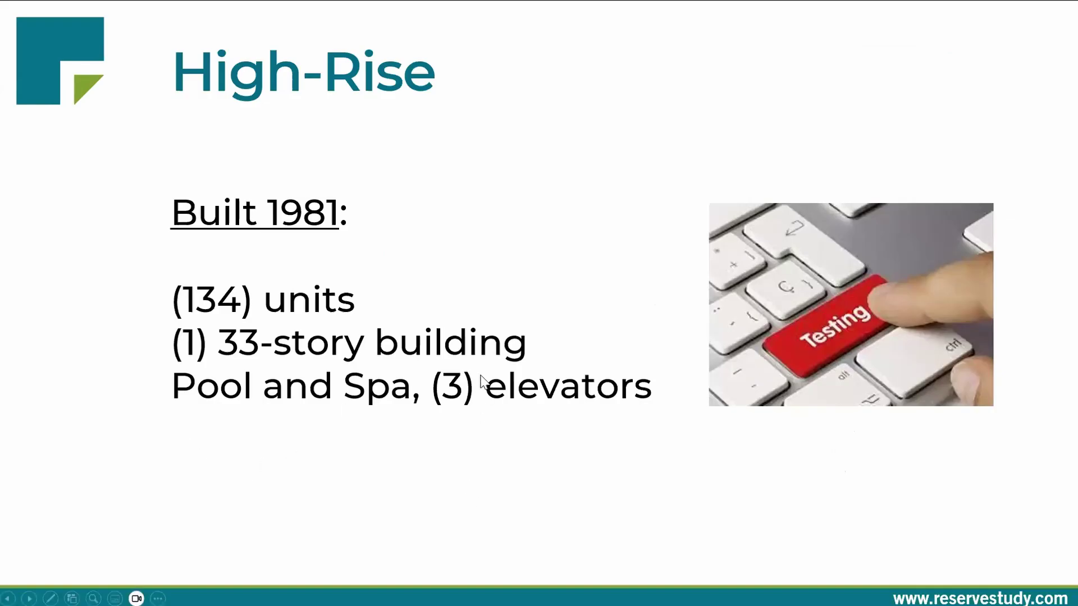
{"action": "key", "text": "Right"}
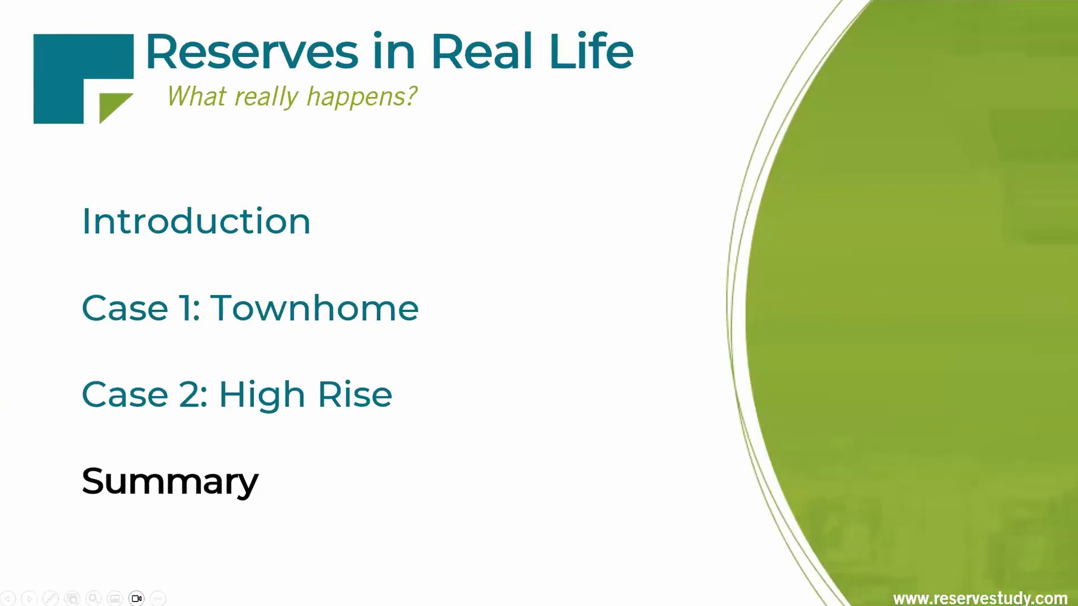